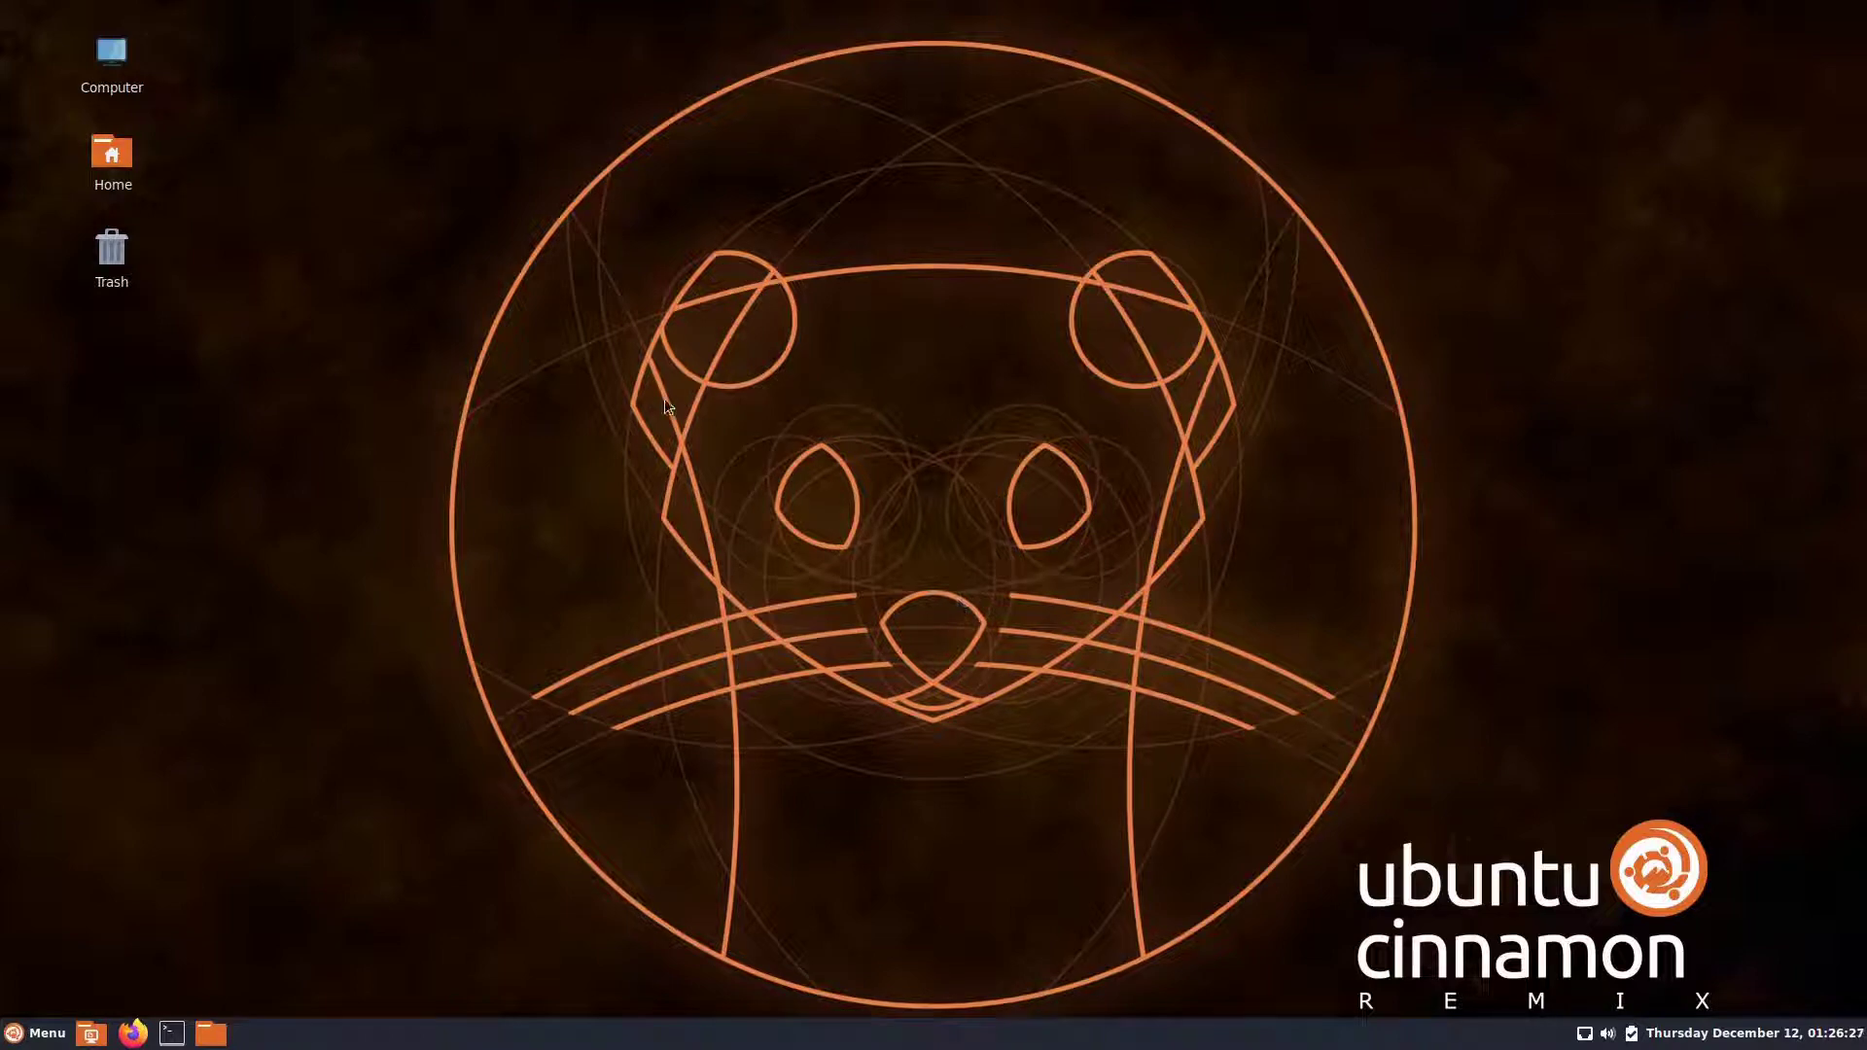
Open the Home folder in Nemo with Super+E to list its standard folders.
{"action": "key", "text": "super+e"}
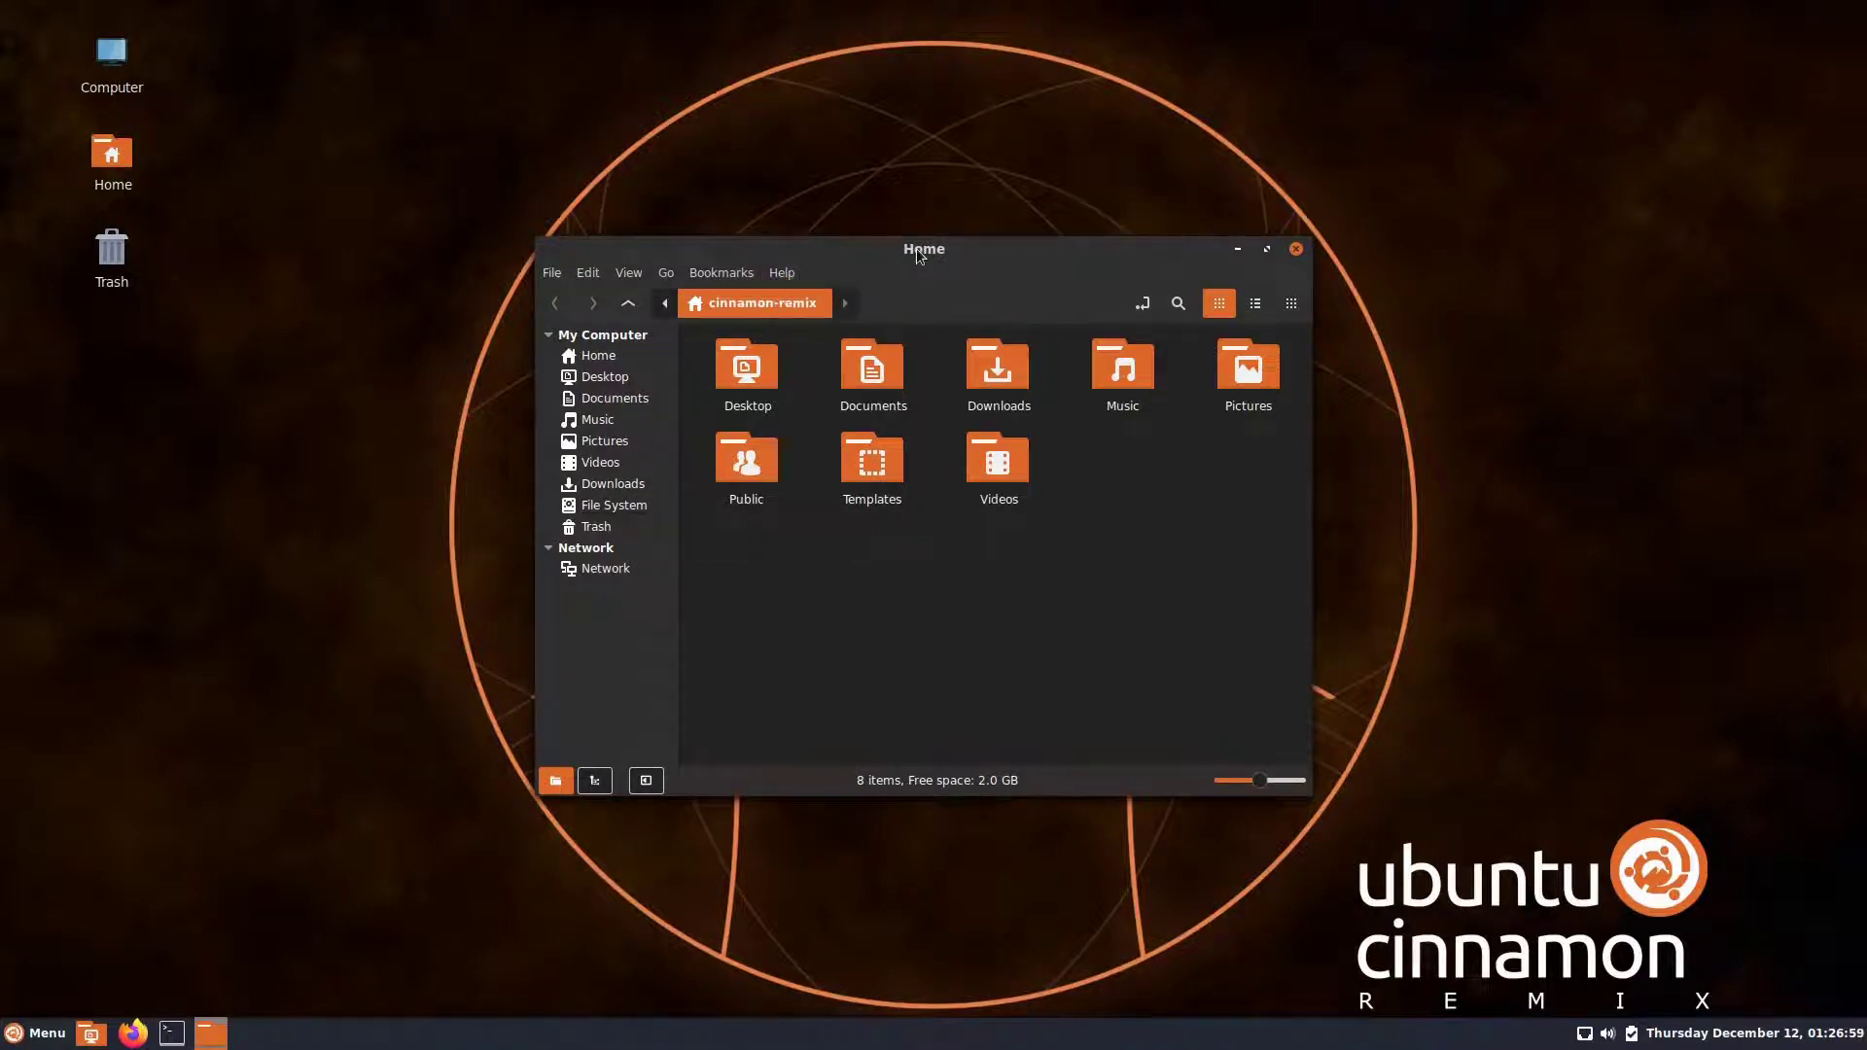
View the Kimmo-Dark choices under System Settings Themes, then close settings and the Home window.
{"action": "left_click_drag", "start_coordinate": [917, 255], "coordinate": [798, 291]}
{"action": "left_click", "coordinate": [38, 1033]}
{"action": "left_click", "coordinate": [58, 389]}
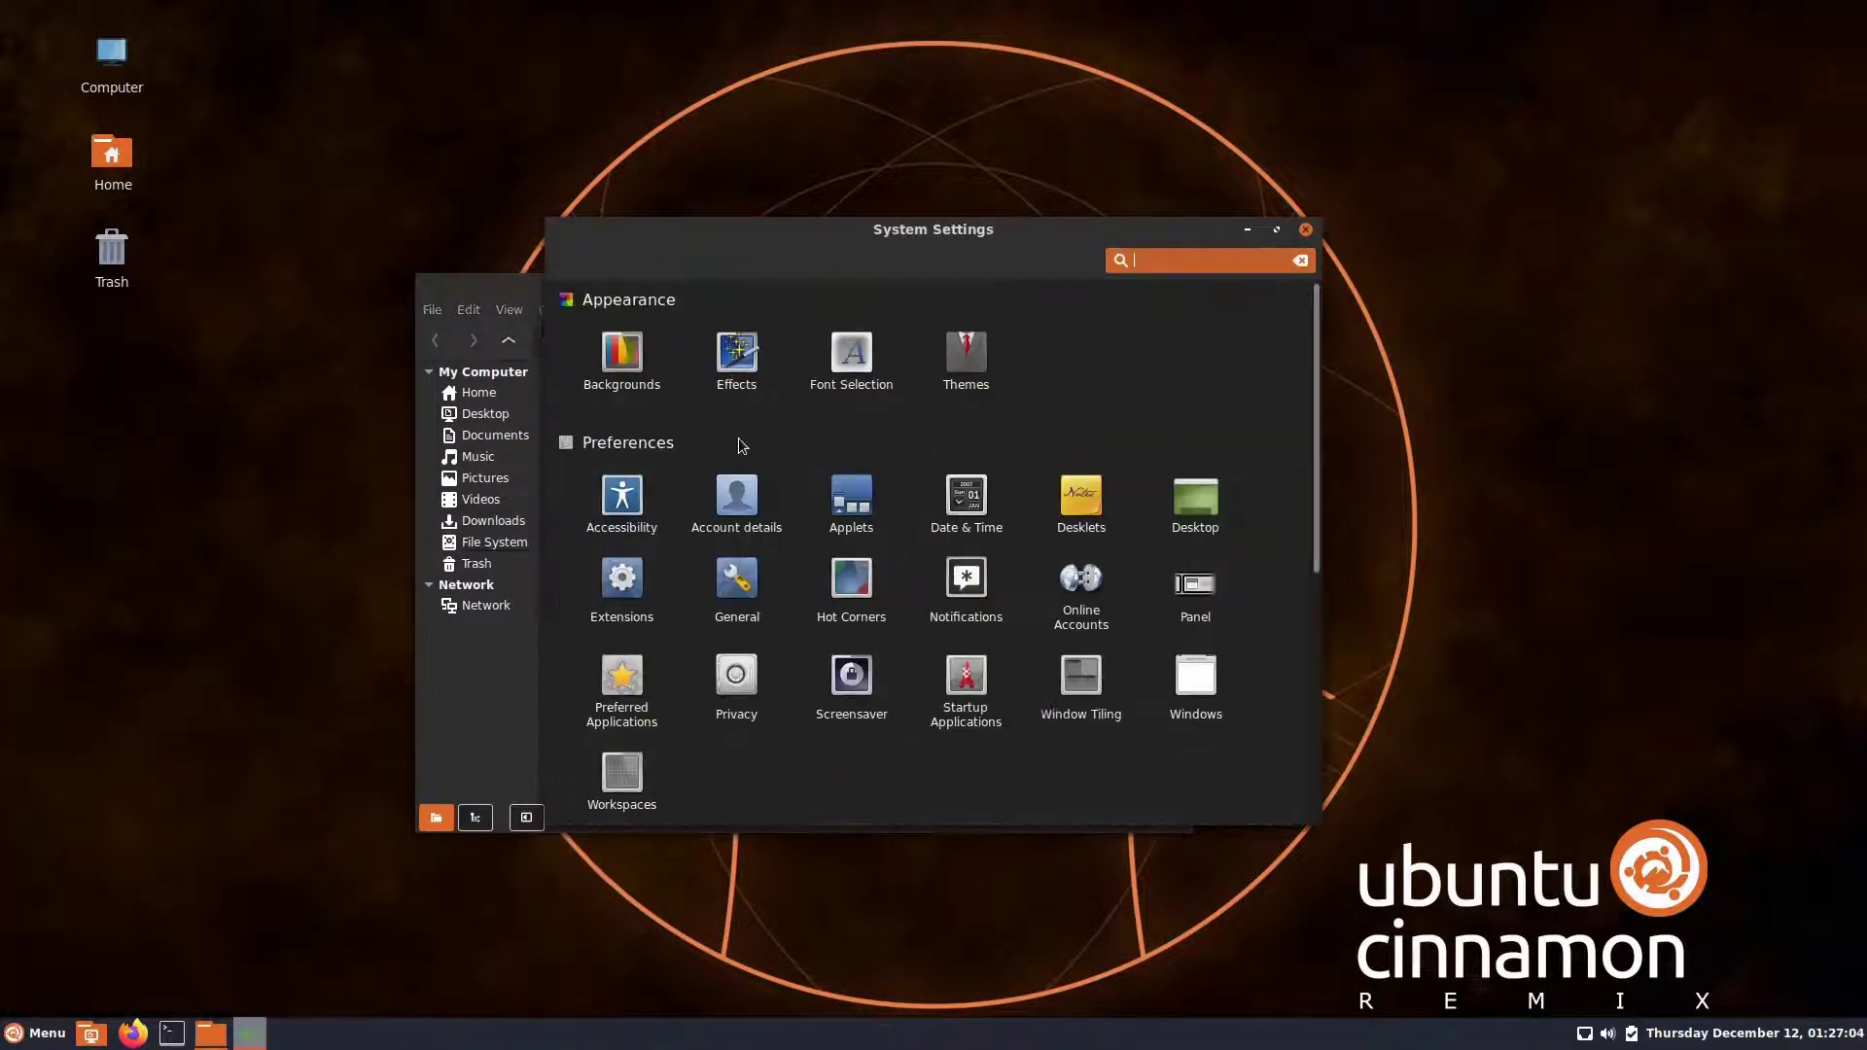
{"action": "left_click", "coordinate": [966, 355]}
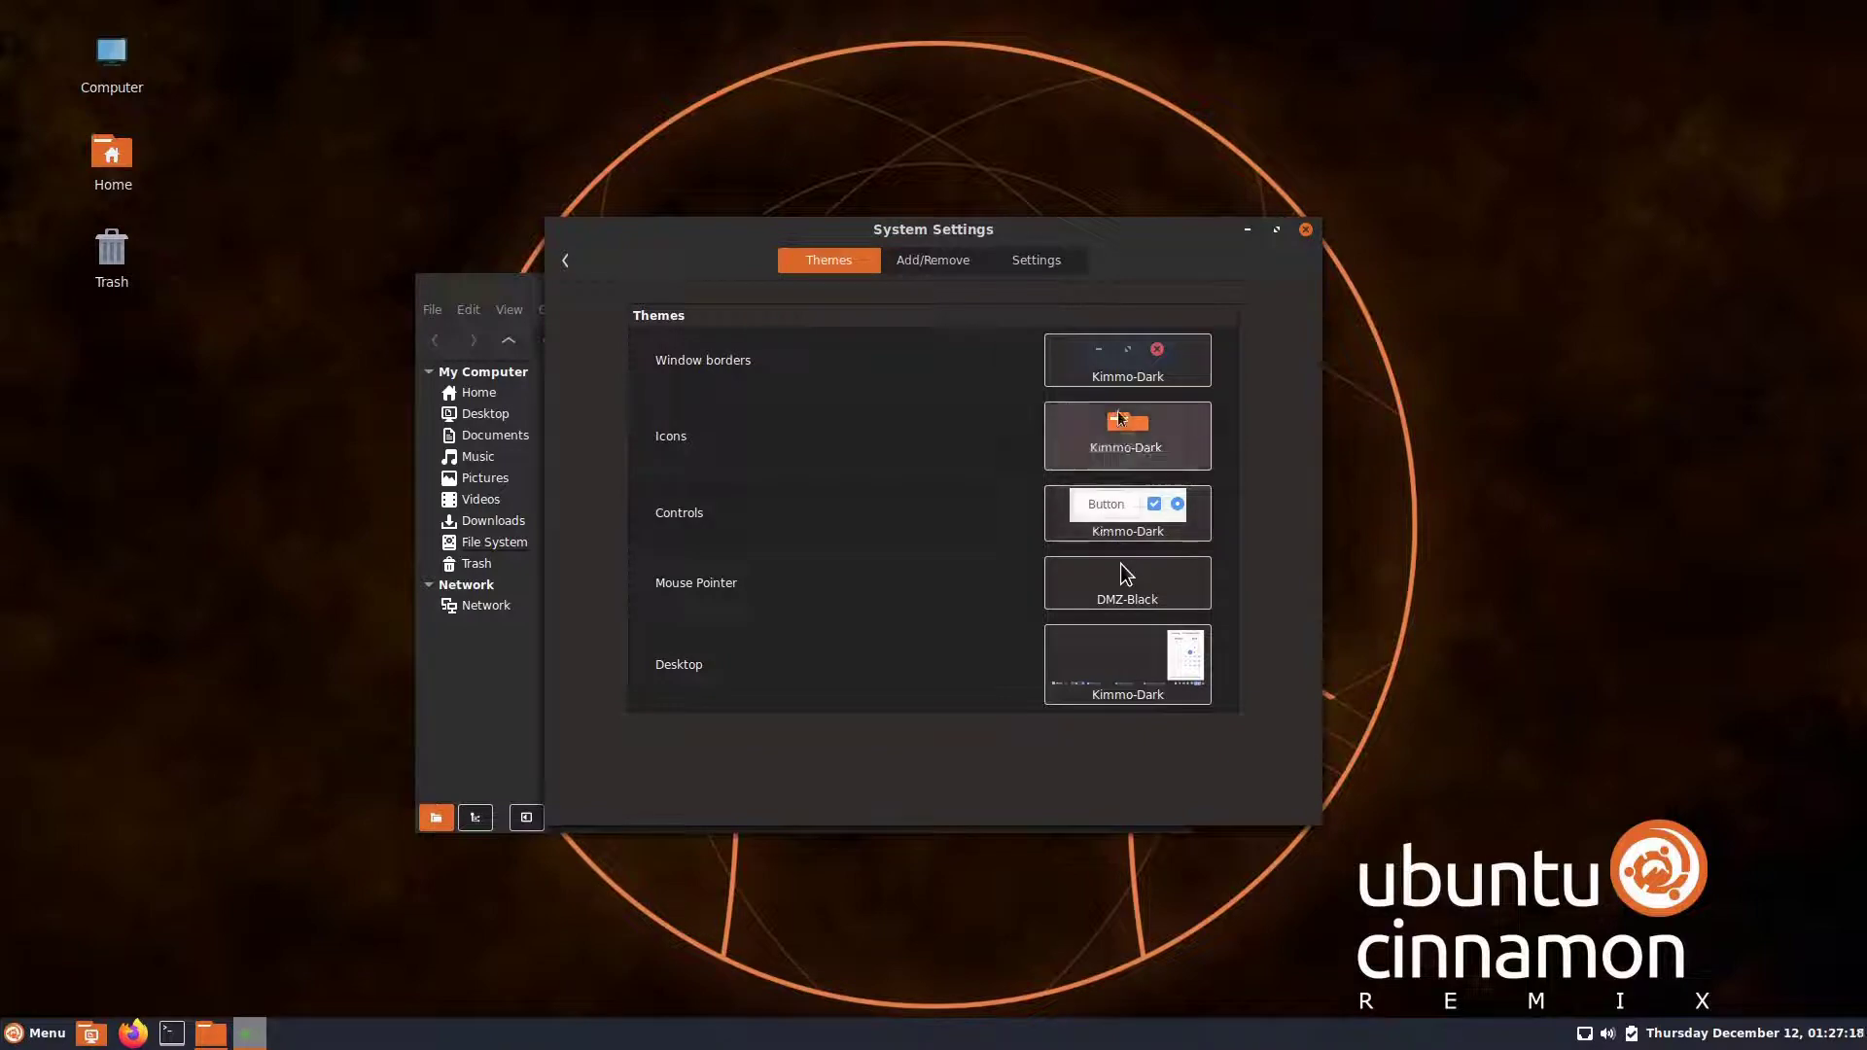
{"action": "key", "text": "alt+F4"}
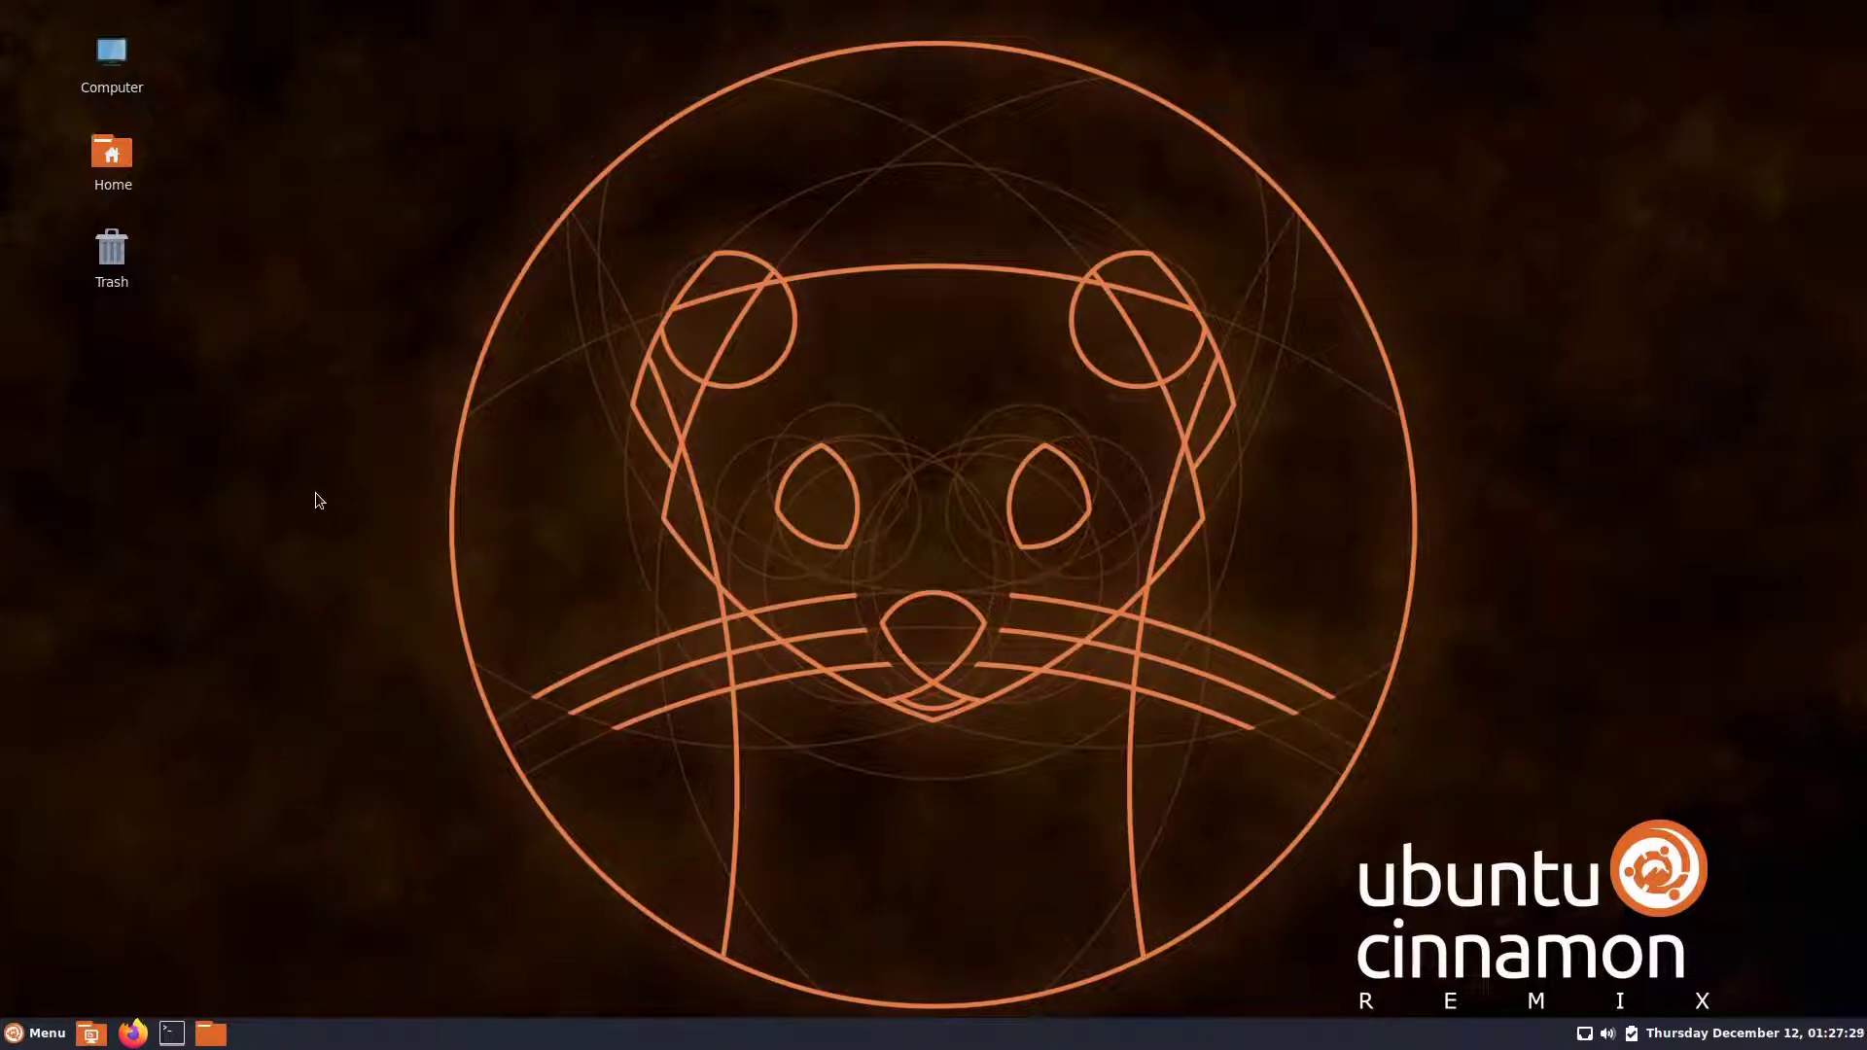
Search the Menu for 'inst' and launch the cinnamon-remix installer.
{"action": "left_click", "coordinate": [43, 1033]}
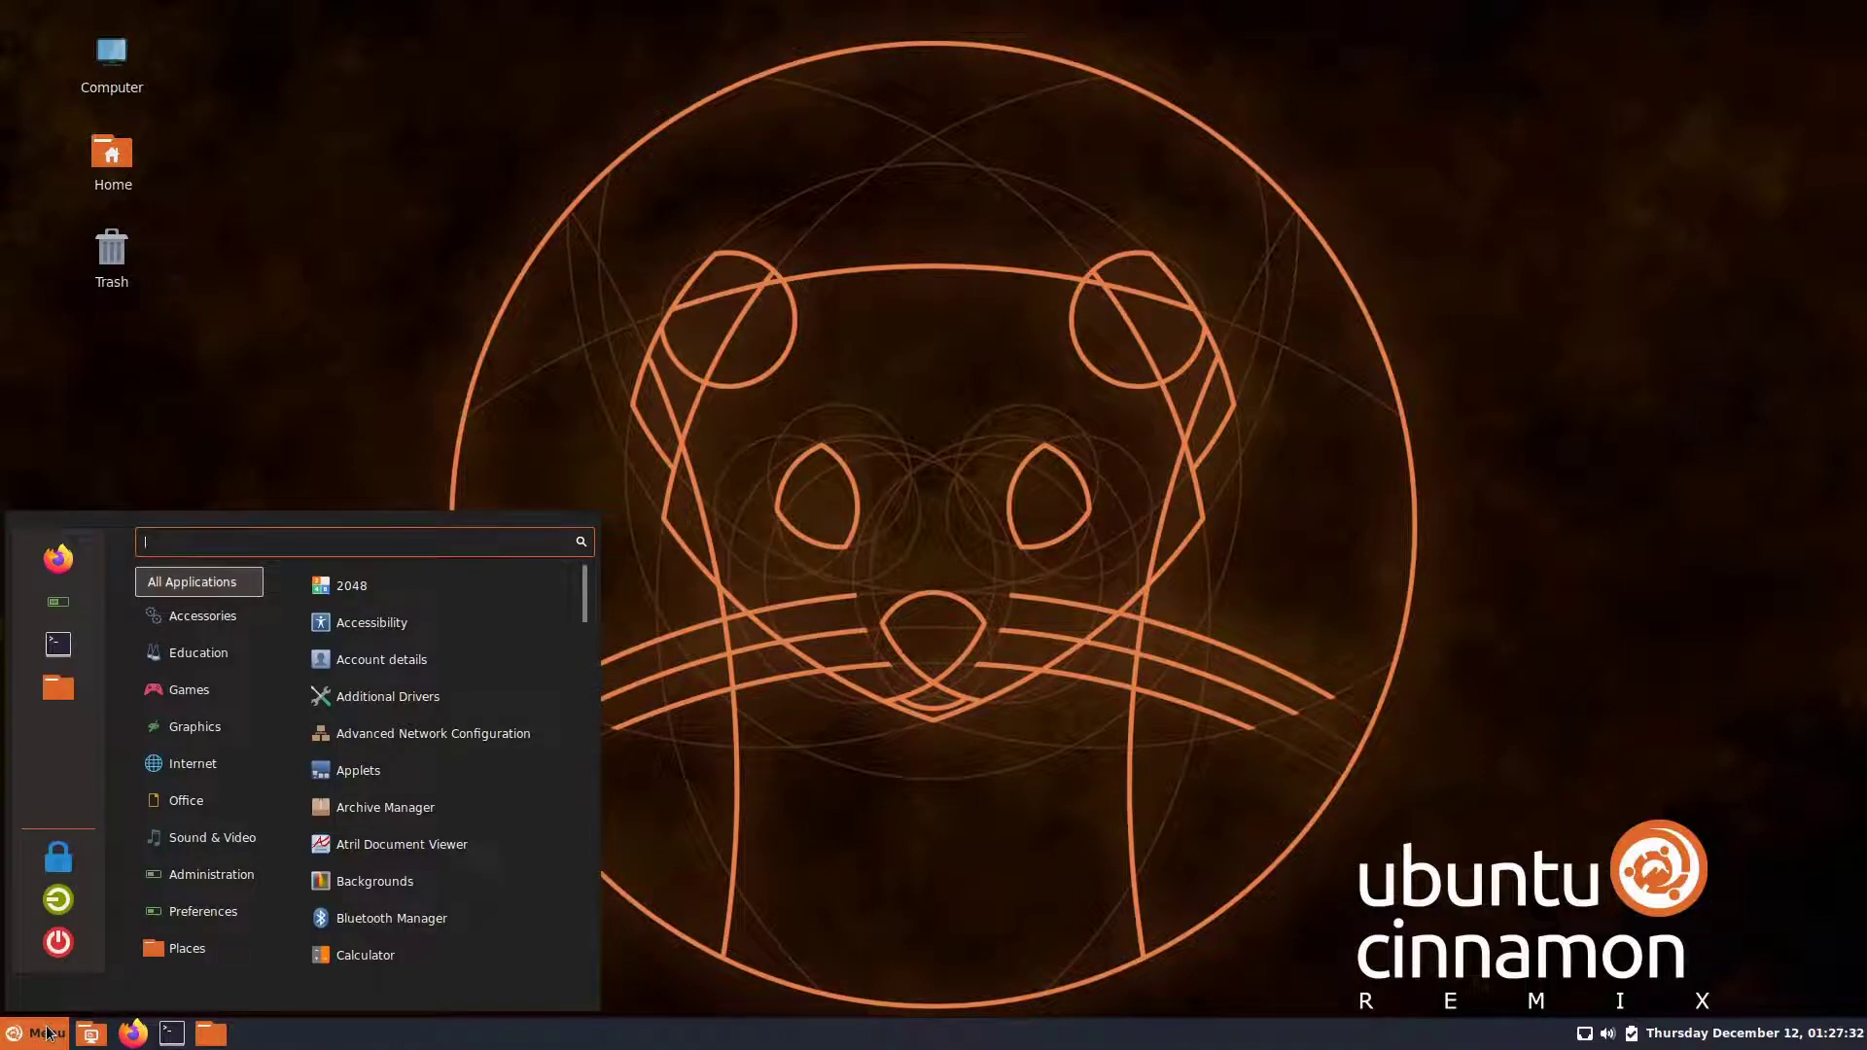
{"action": "left_click", "coordinate": [619, 357]}
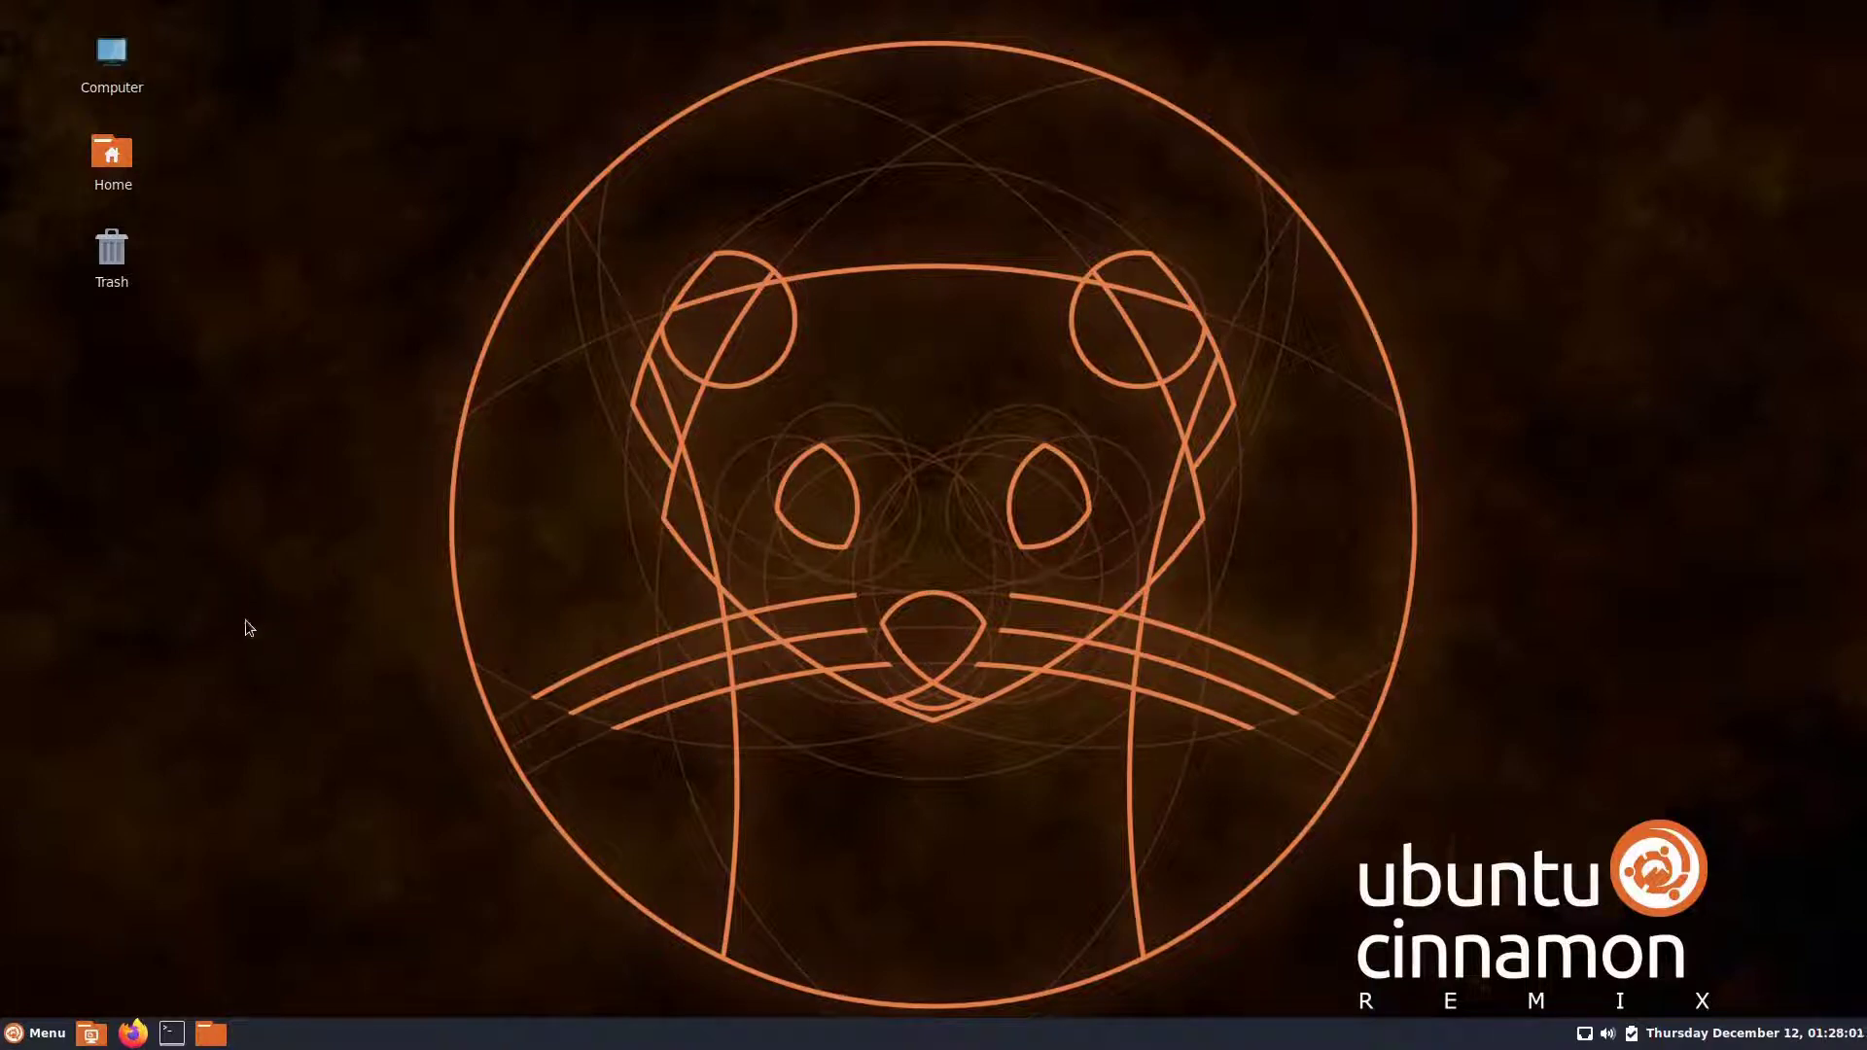
{"action": "left_click", "coordinate": [42, 1038]}
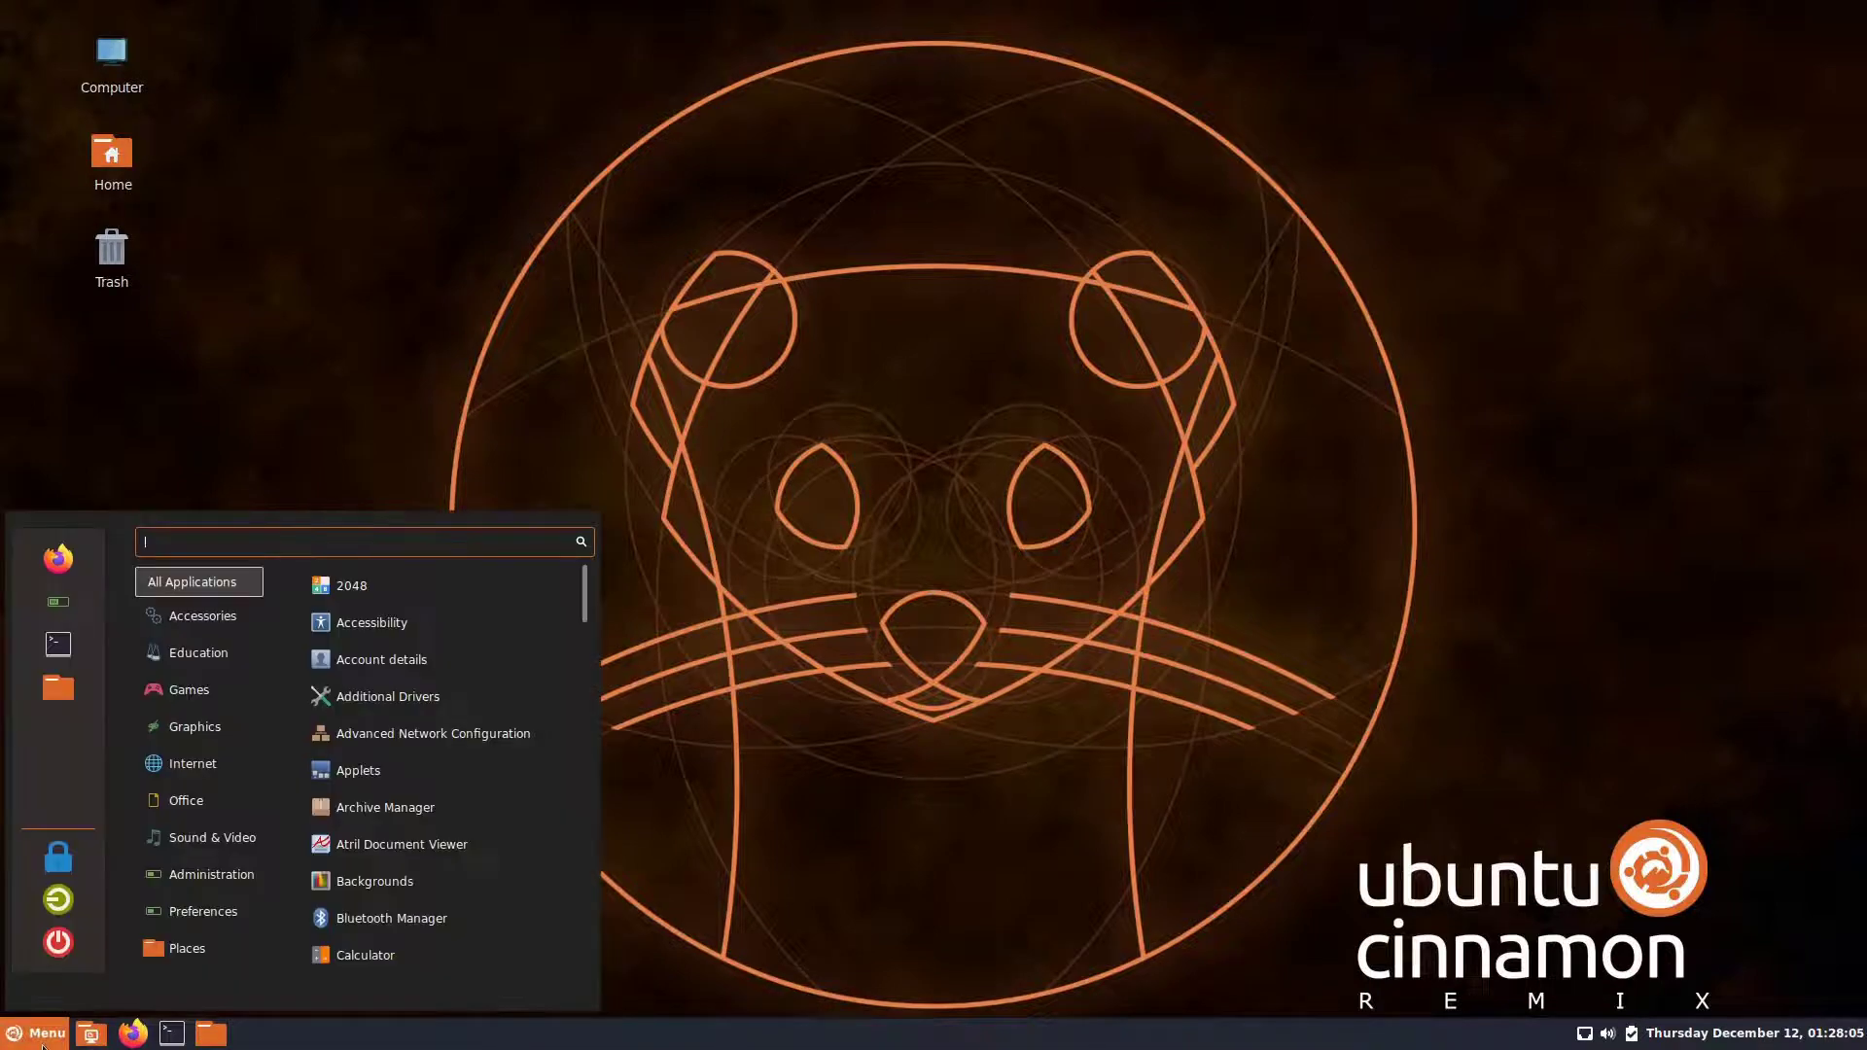
{"action": "type", "text": "inst"}
{"action": "left_click", "coordinate": [438, 586]}
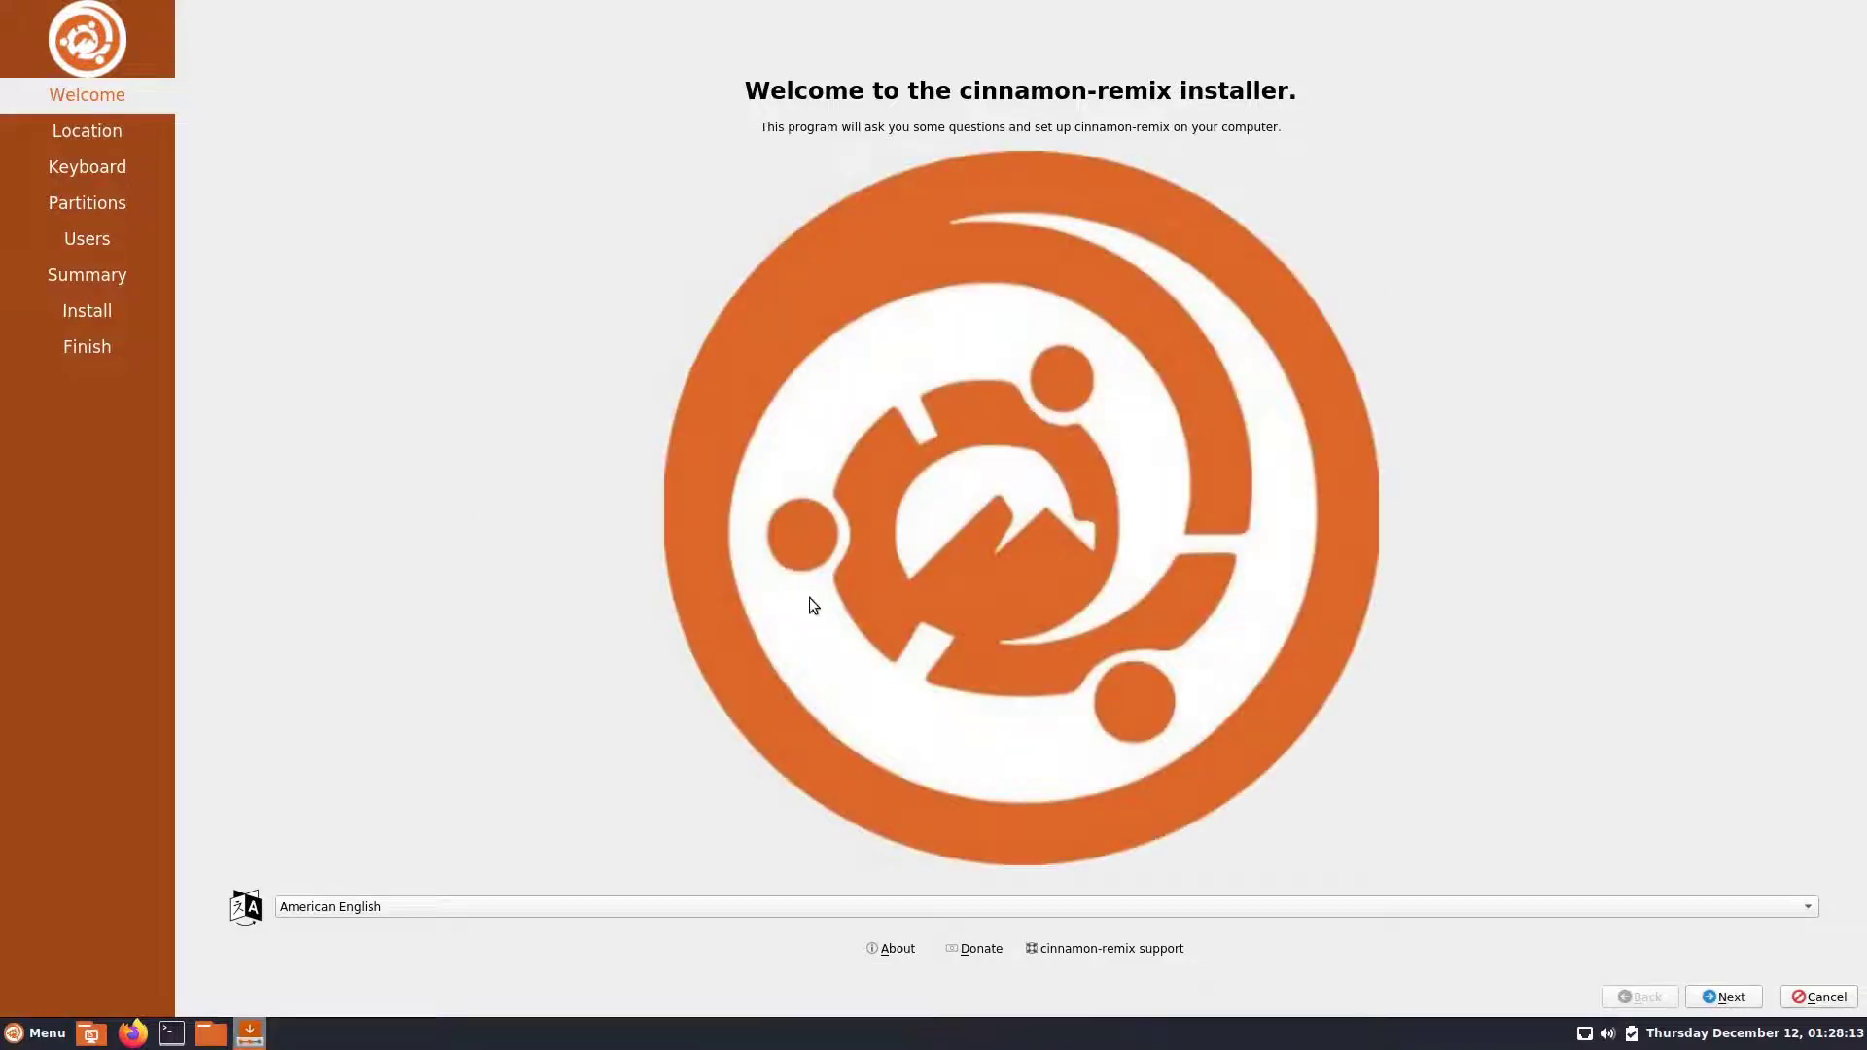
Restore the installer window, then maximize it again from its taskbar menu.
{"action": "right_click", "coordinate": [249, 1033]}
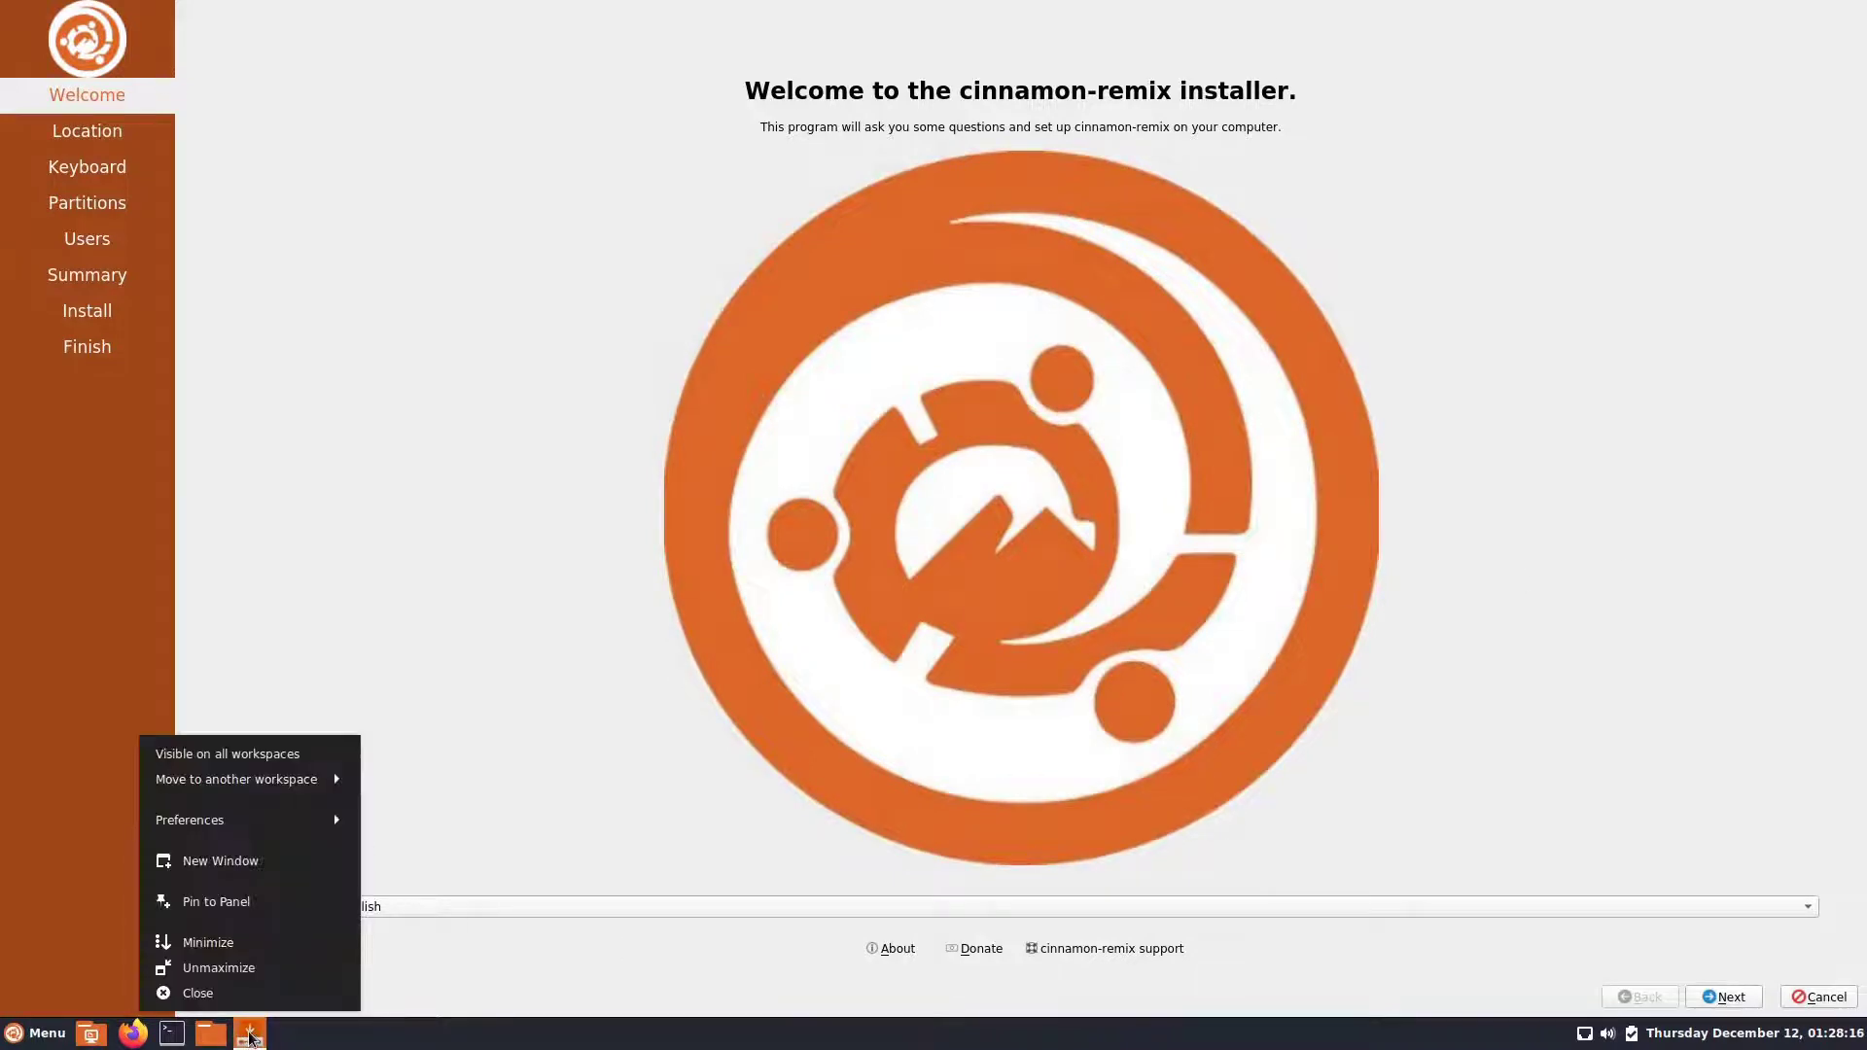
{"action": "left_click", "coordinate": [243, 968]}
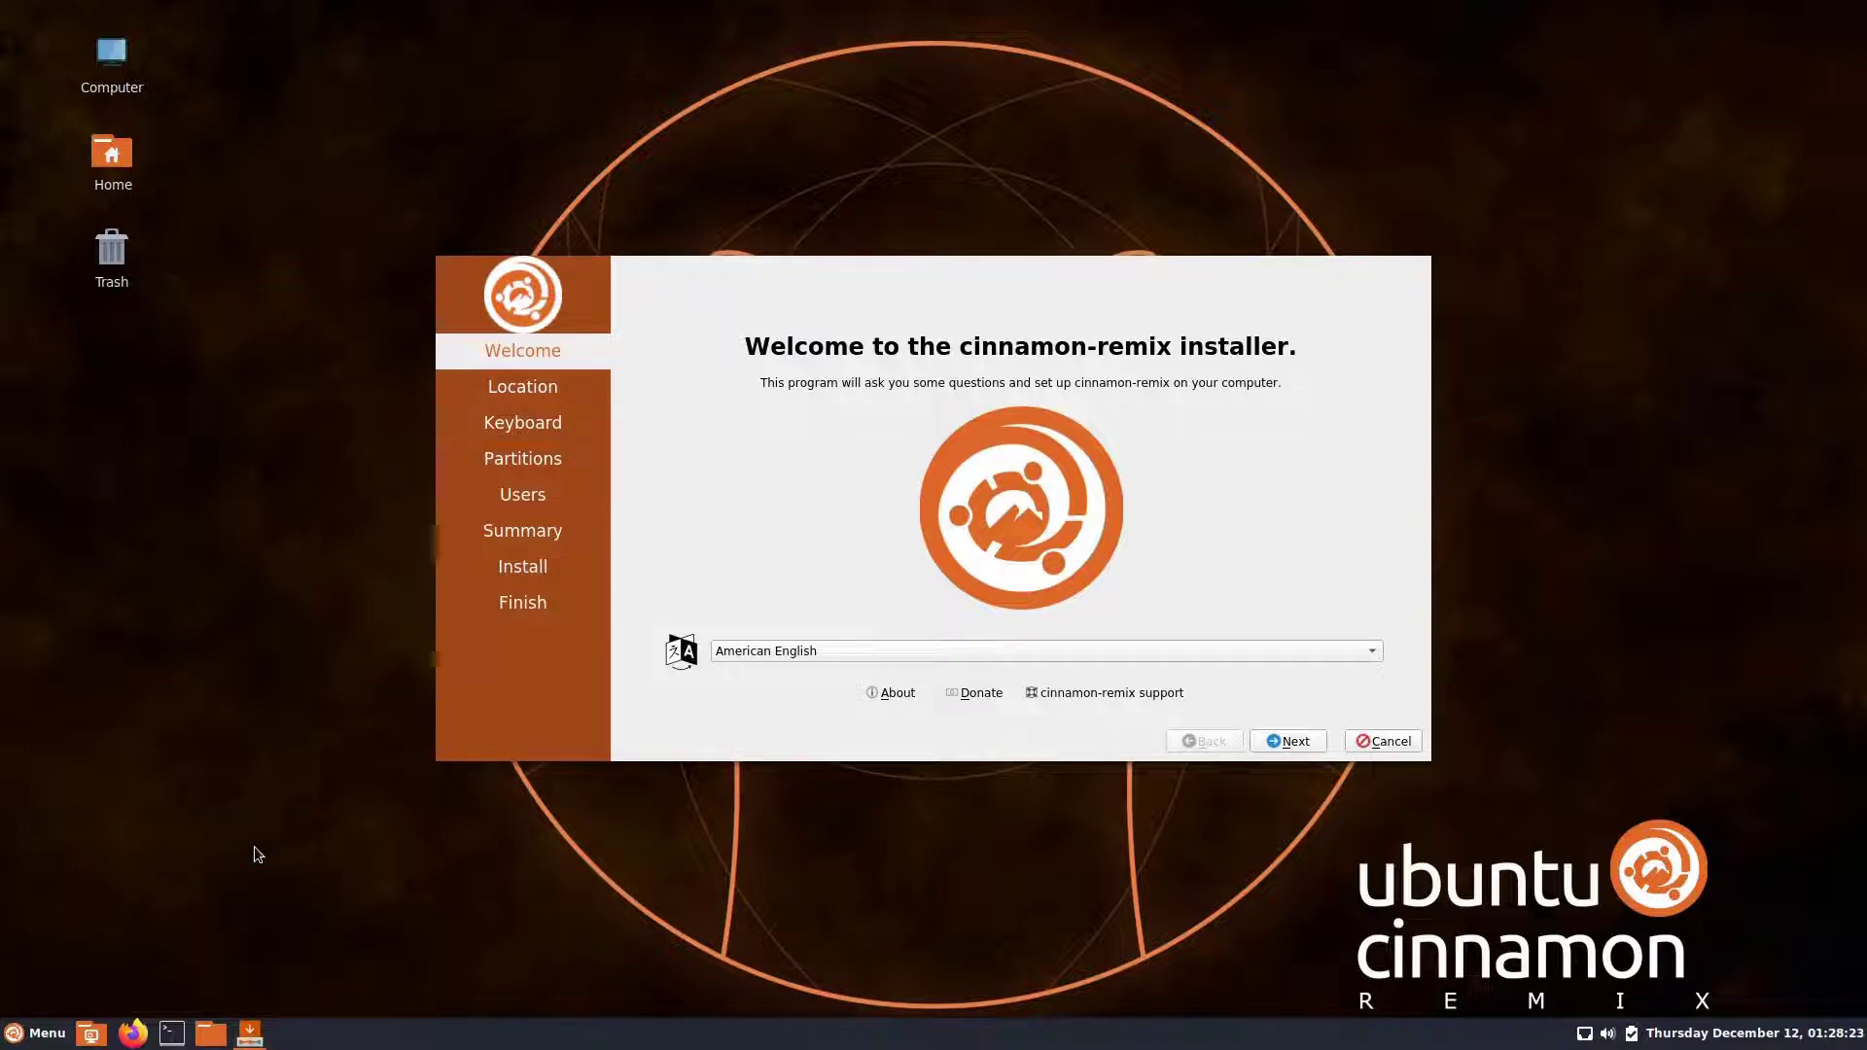
{"action": "right_click", "coordinate": [253, 1034]}
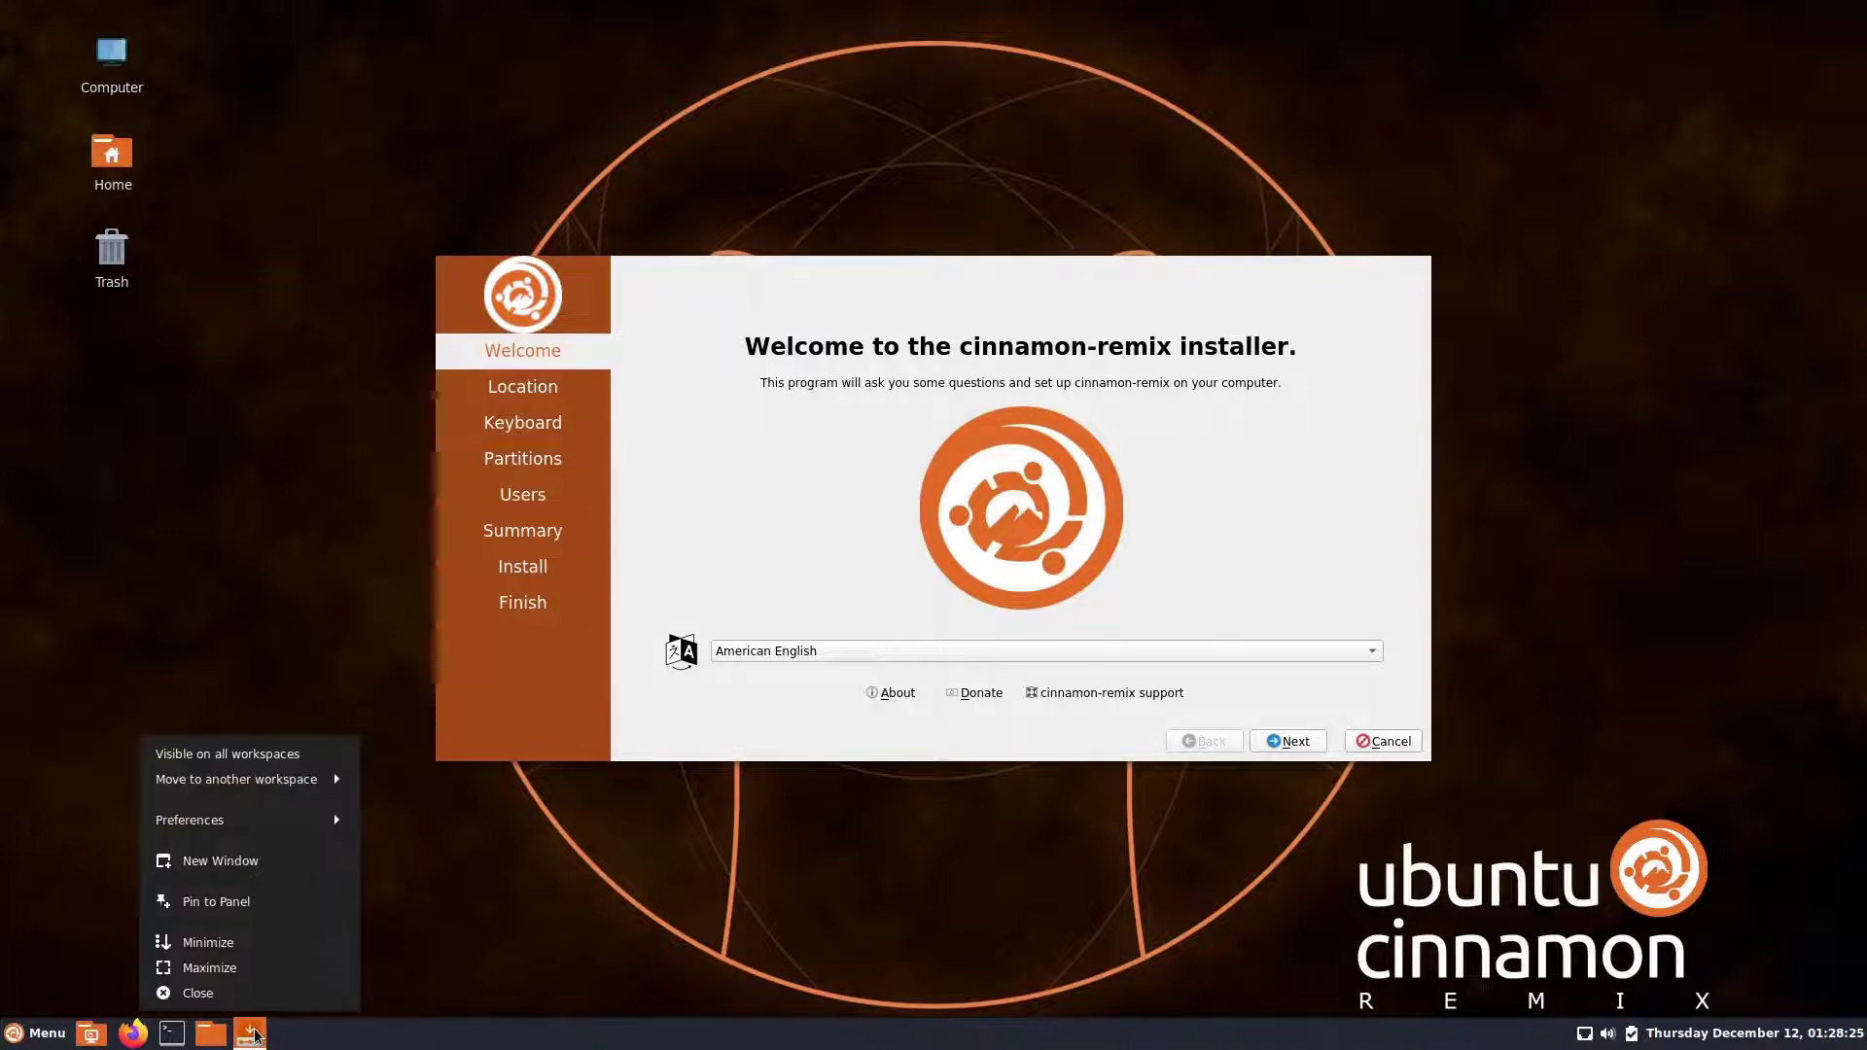
{"action": "left_click", "coordinate": [243, 967]}
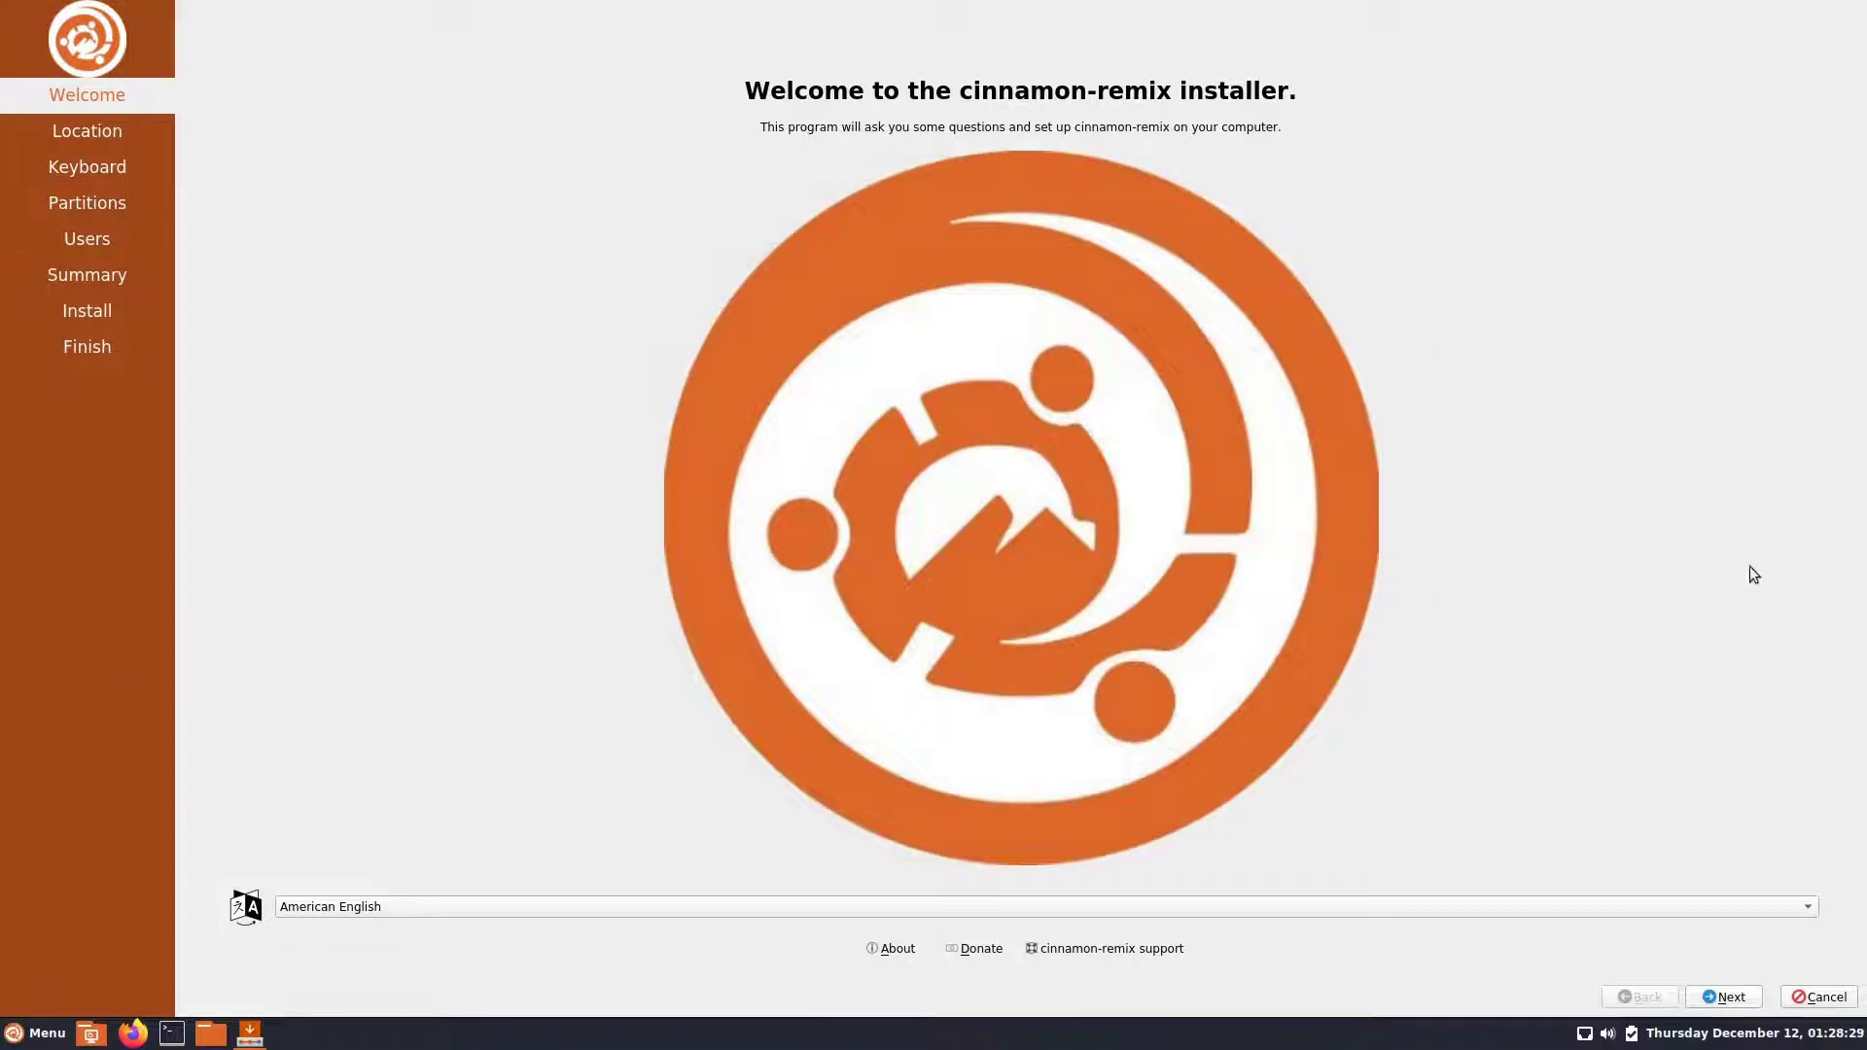
Accept the America/New York location, English (US) keyboard and erase-disk partitioning.
{"action": "left_click", "coordinate": [1726, 997]}
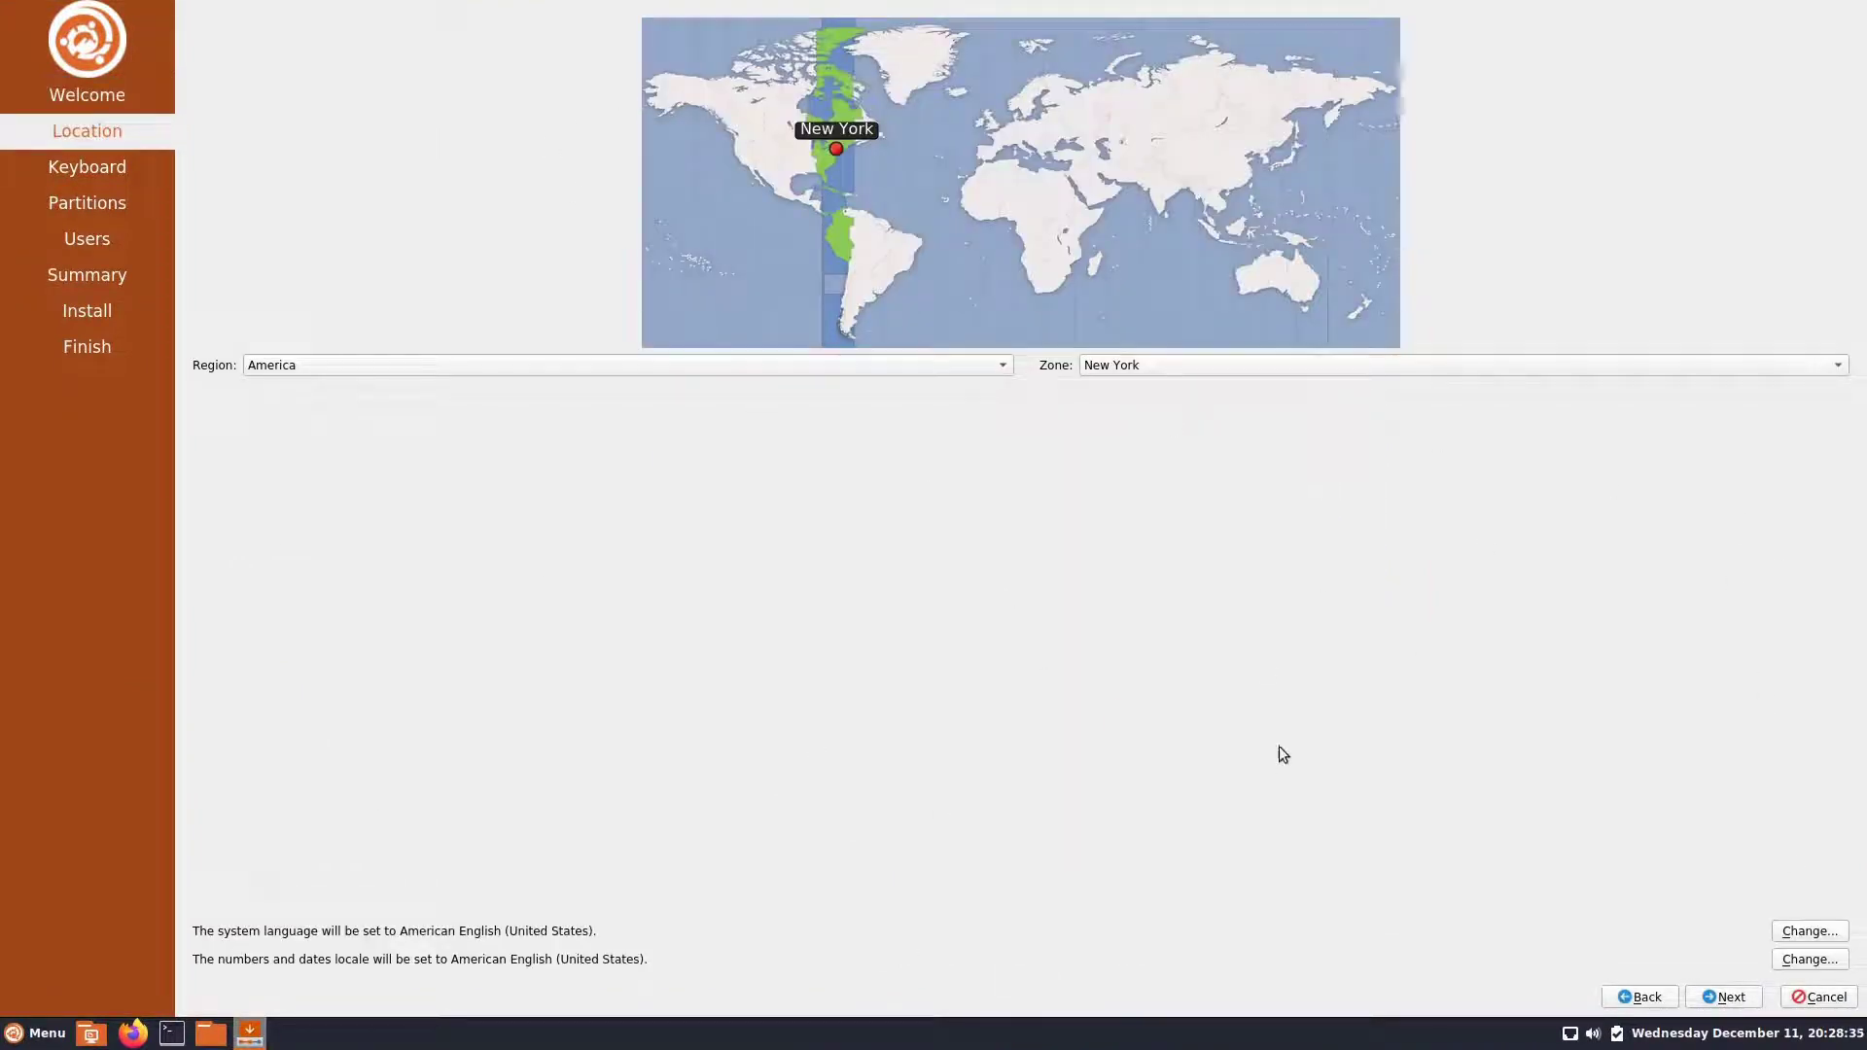
{"action": "left_click", "coordinate": [1731, 998]}
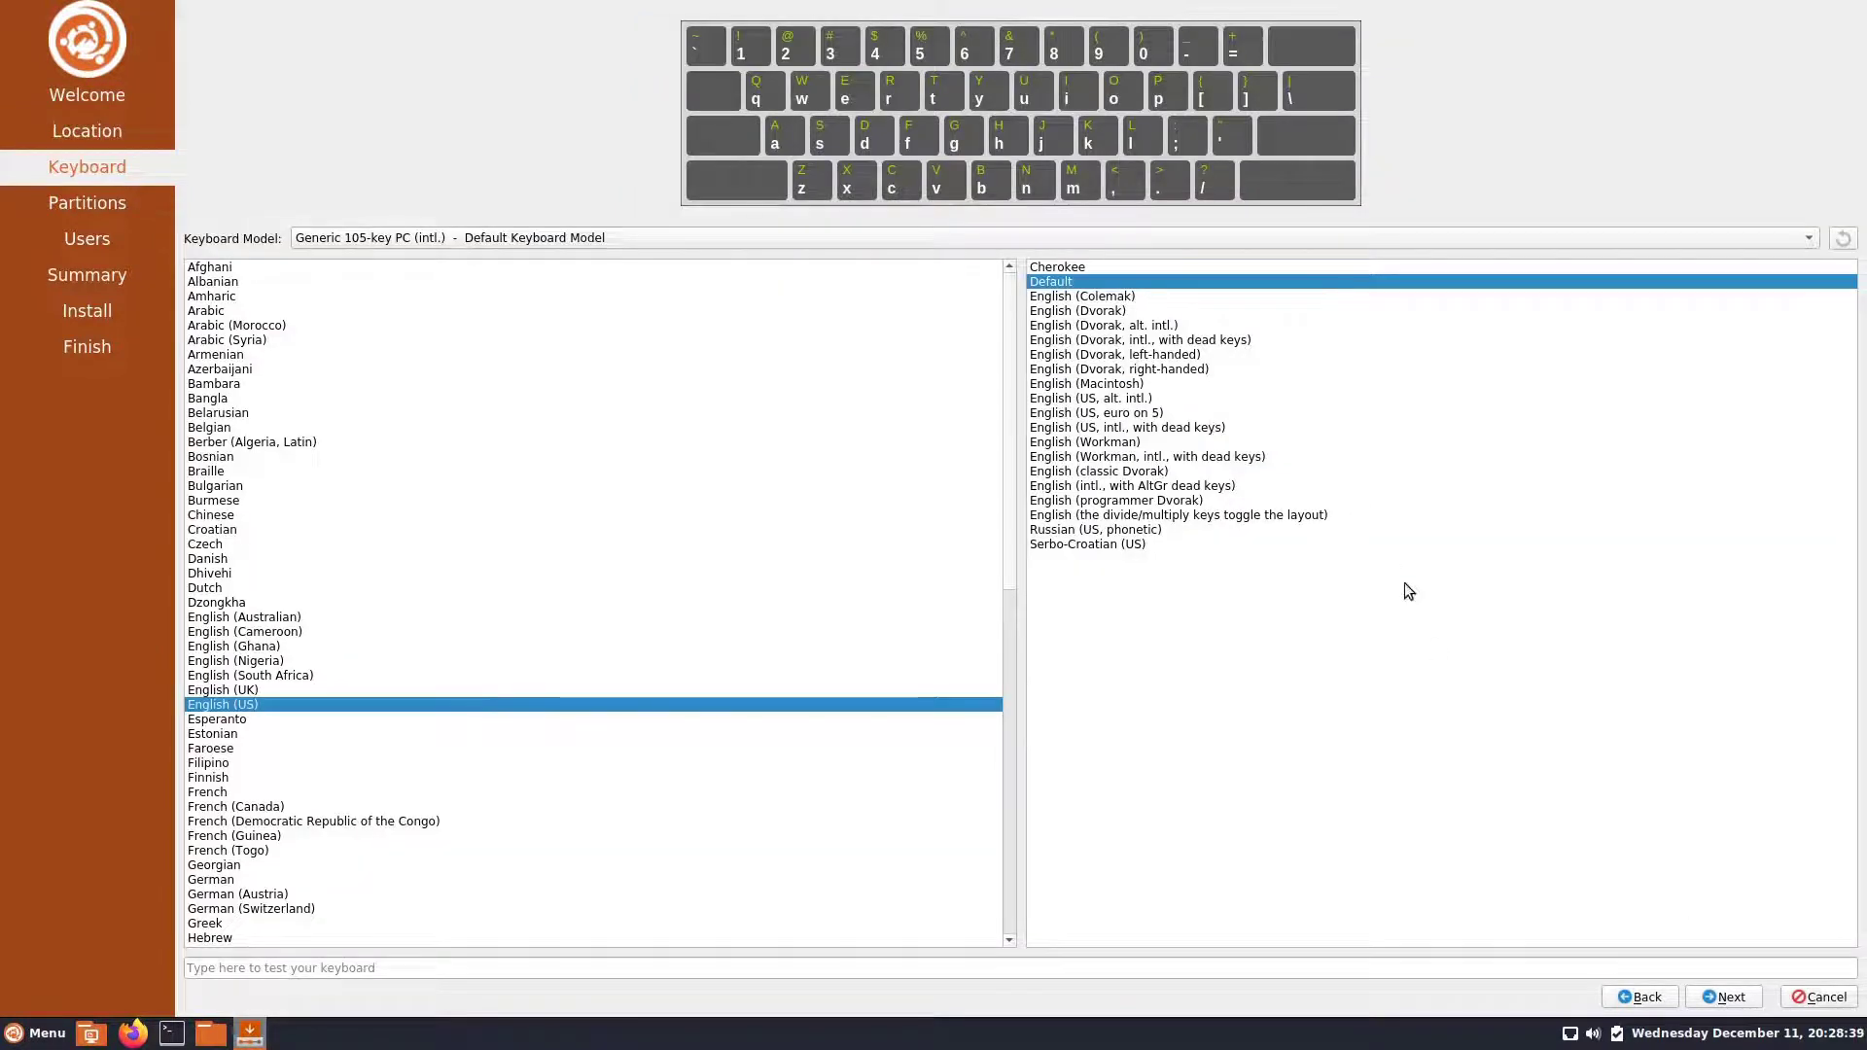
{"action": "left_click", "coordinate": [1727, 998]}
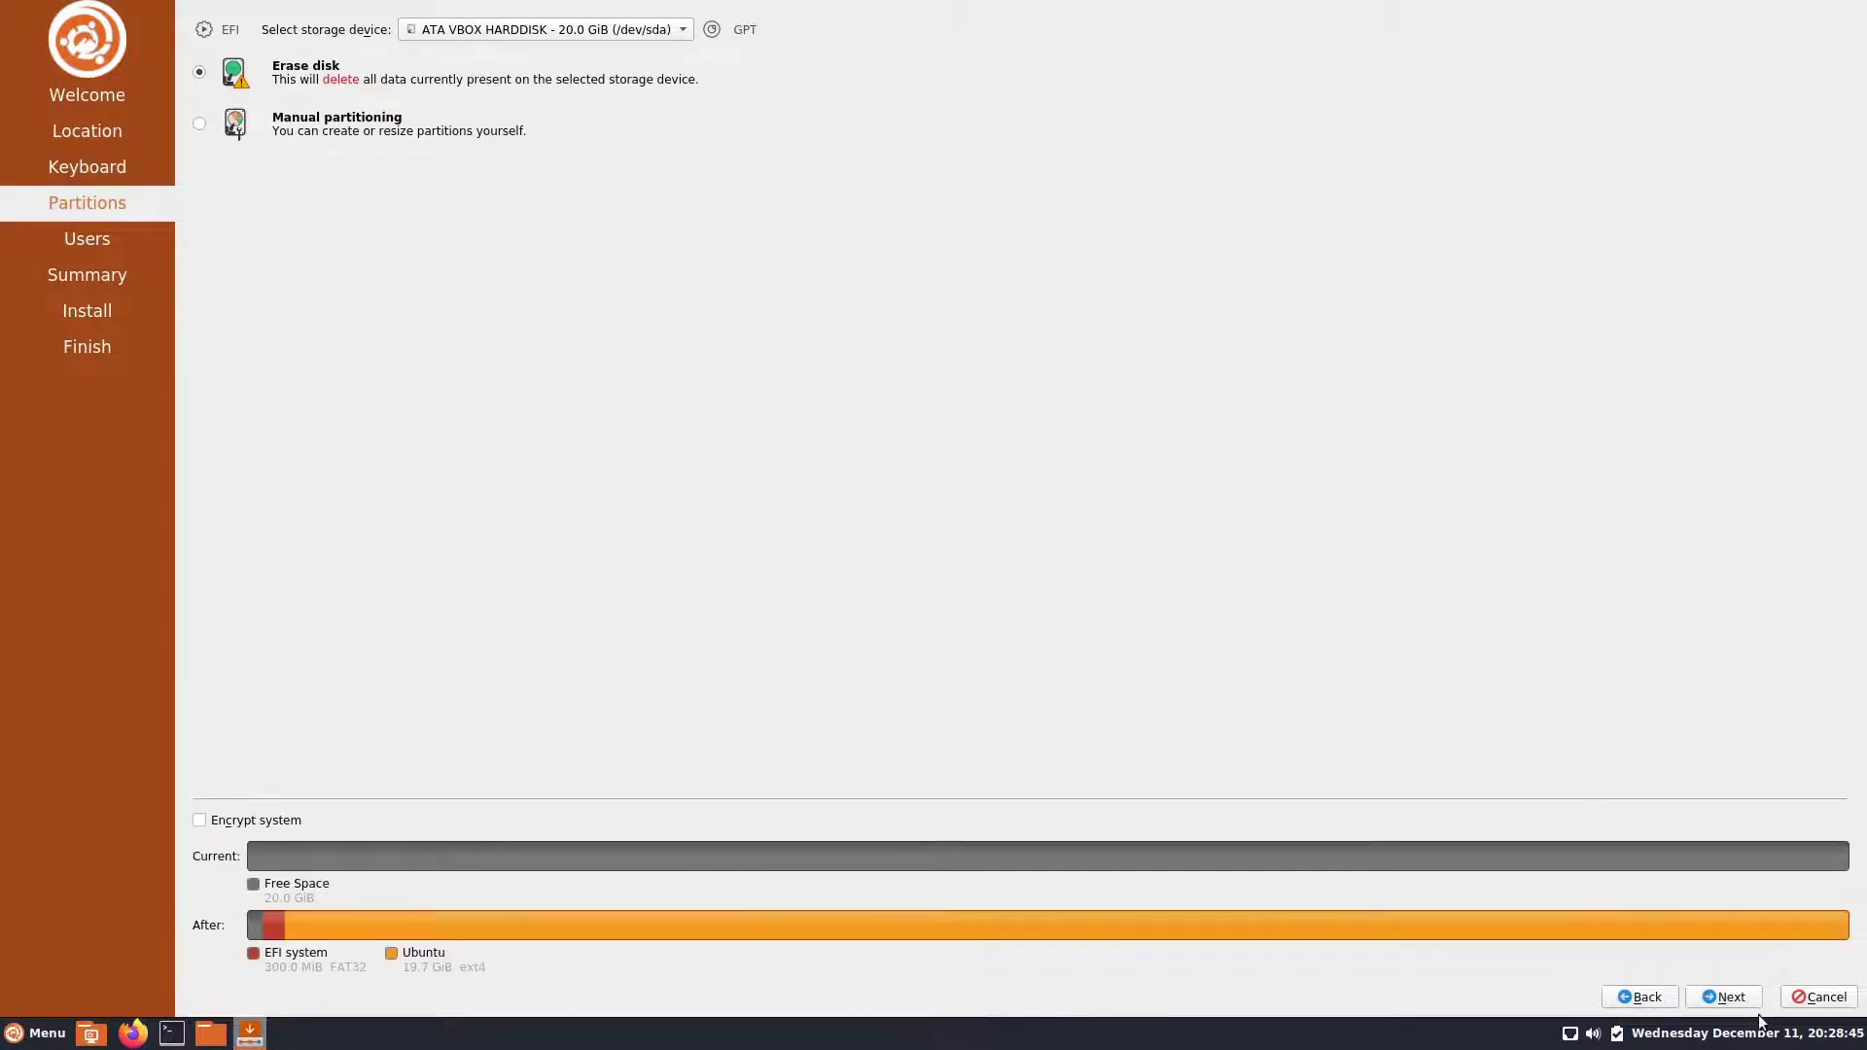
{"action": "left_click", "coordinate": [1726, 998]}
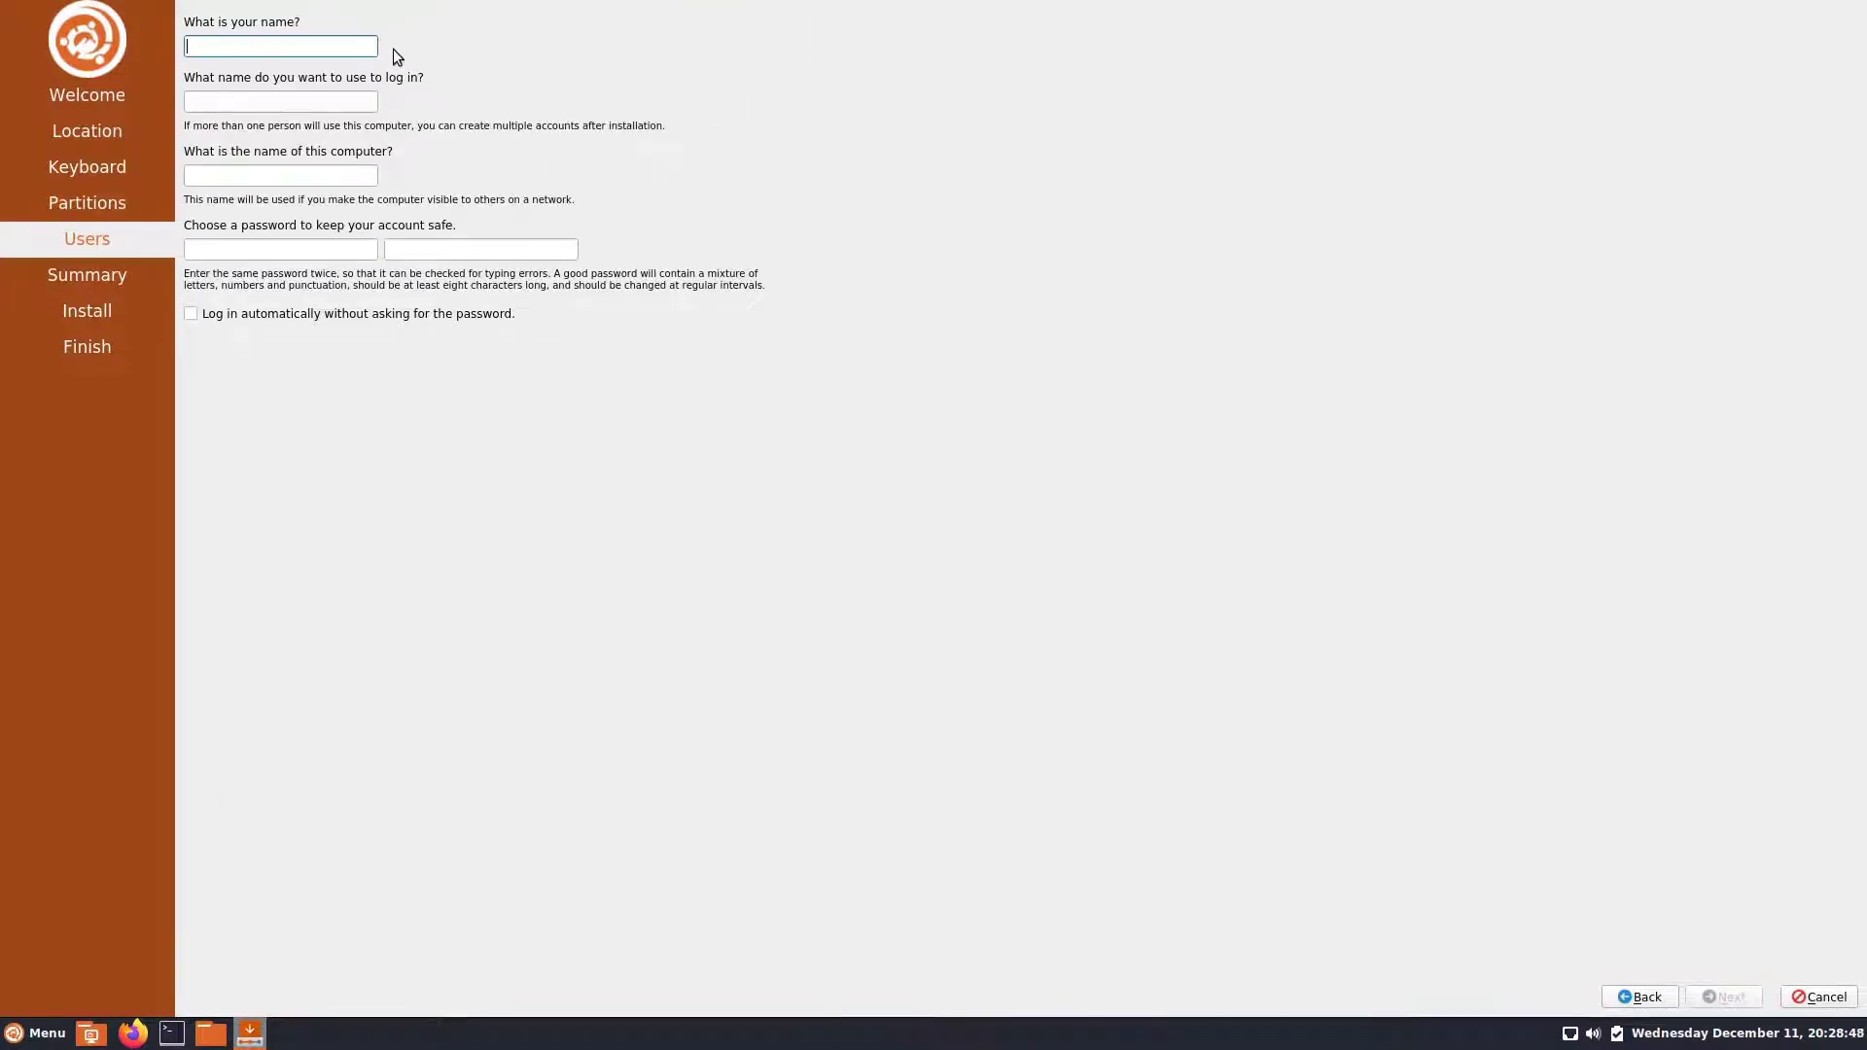
Create the user account named 'Ubuntu' with a password and start the installation.
{"action": "type", "text": "Ubuntu"}
{"action": "key", "text": "Tab"}
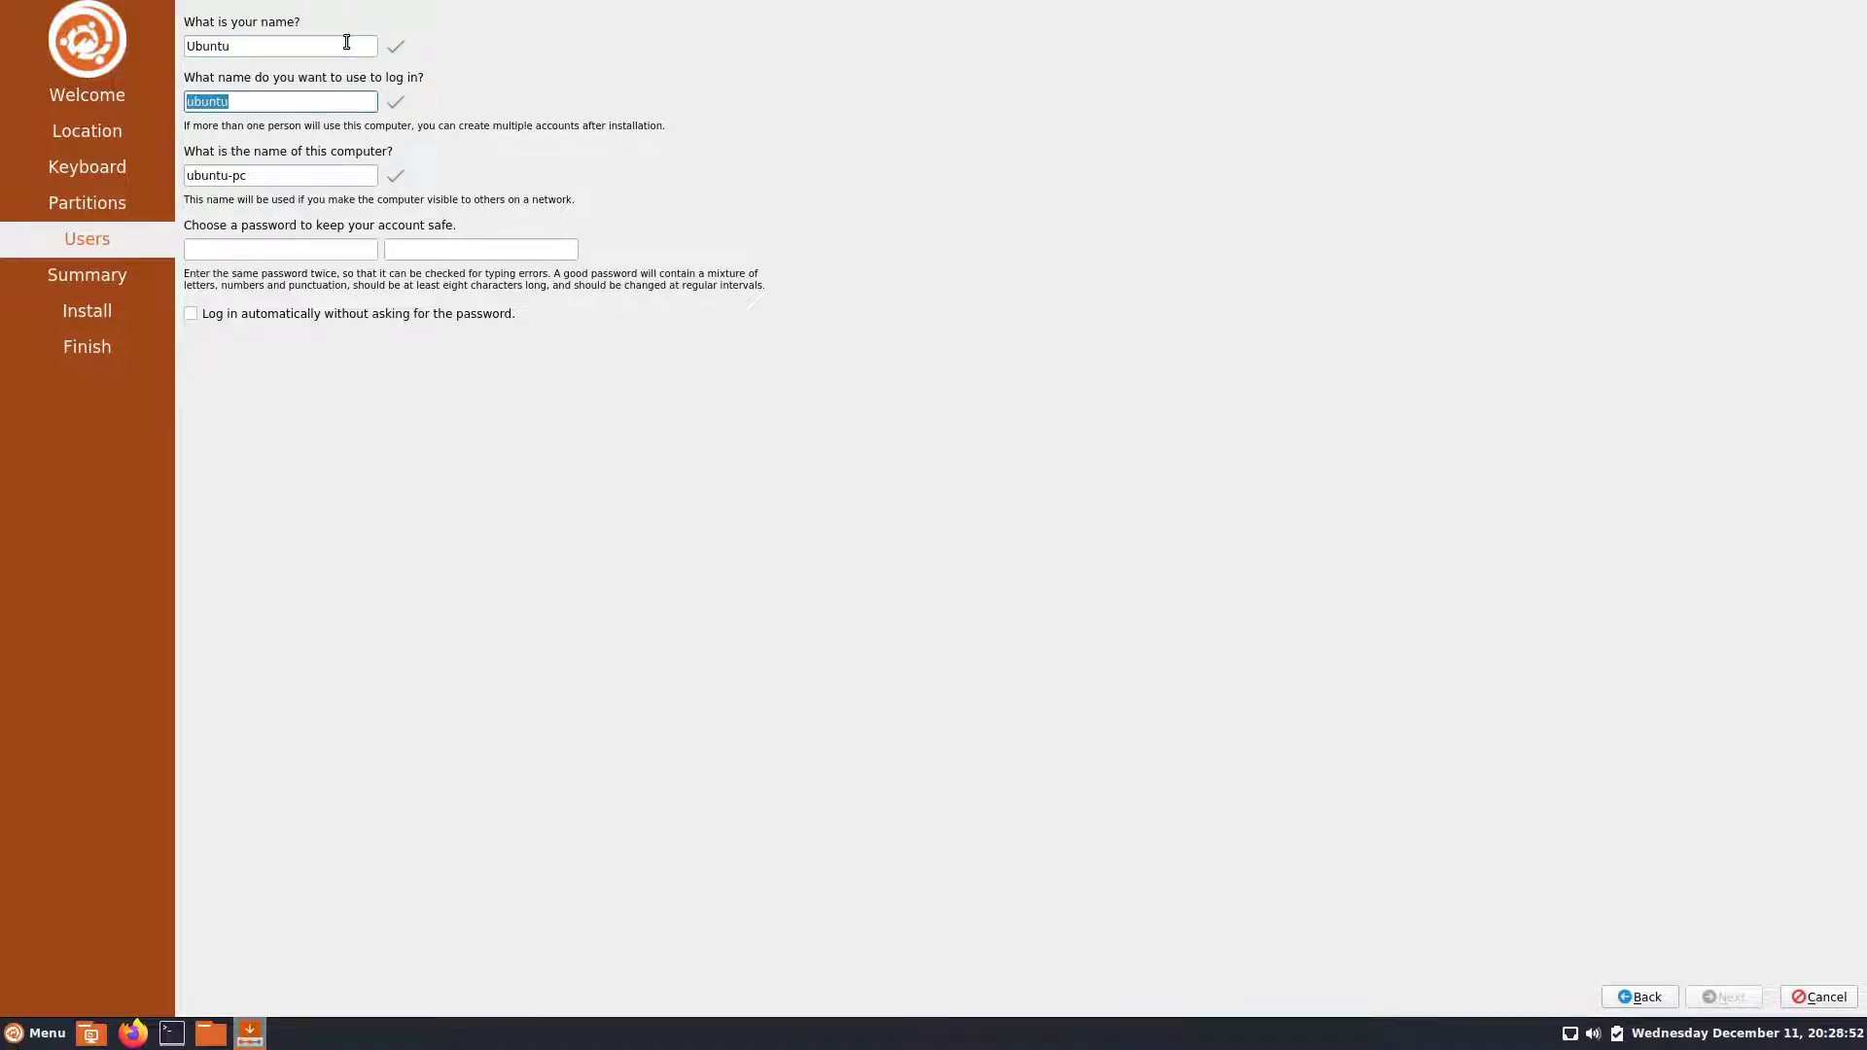
{"action": "key", "text": "Tab"}
{"action": "key", "text": "Tab"}
{"action": "type", "text": "password"}
{"action": "key", "text": "Tab"}
{"action": "type", "text": "password"}
{"action": "left_click", "coordinate": [1730, 1002]}
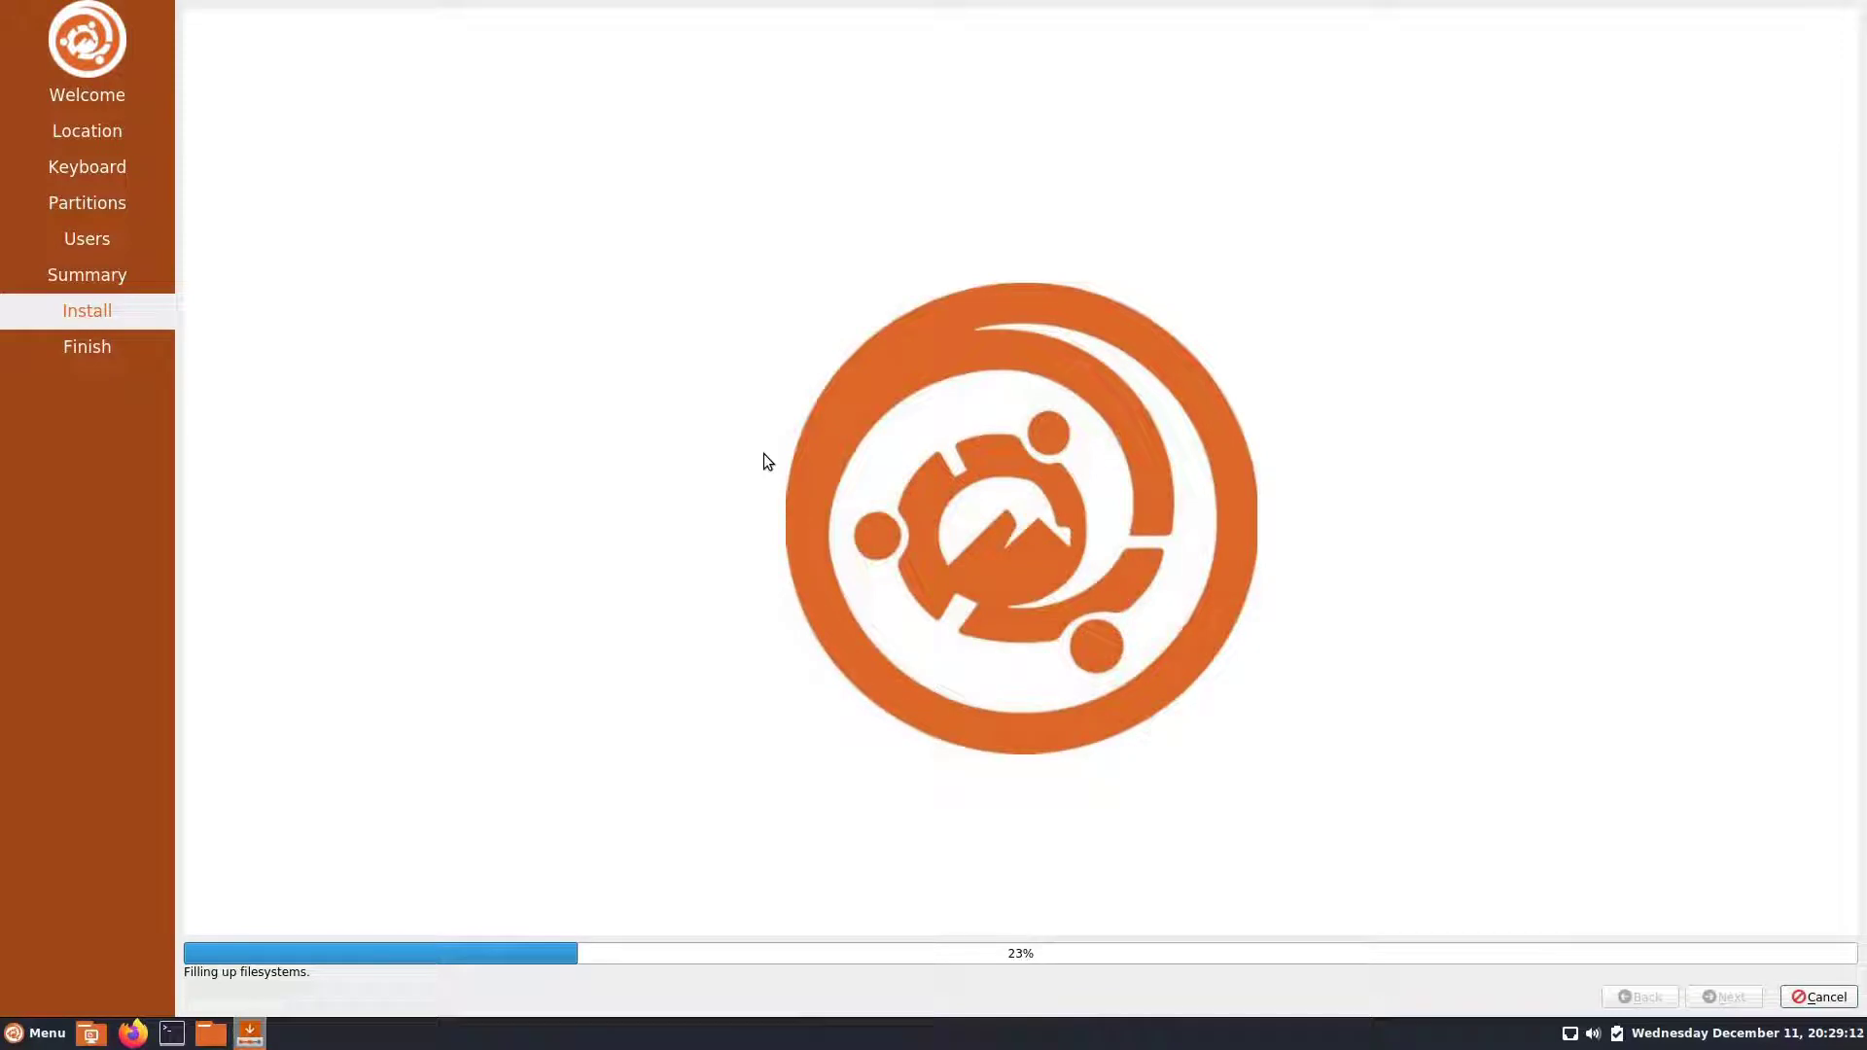
Take the VM out of fullscreen, minimize Typora, and show the bare host desktop.
{"action": "key", "text": "Control_R+f"}
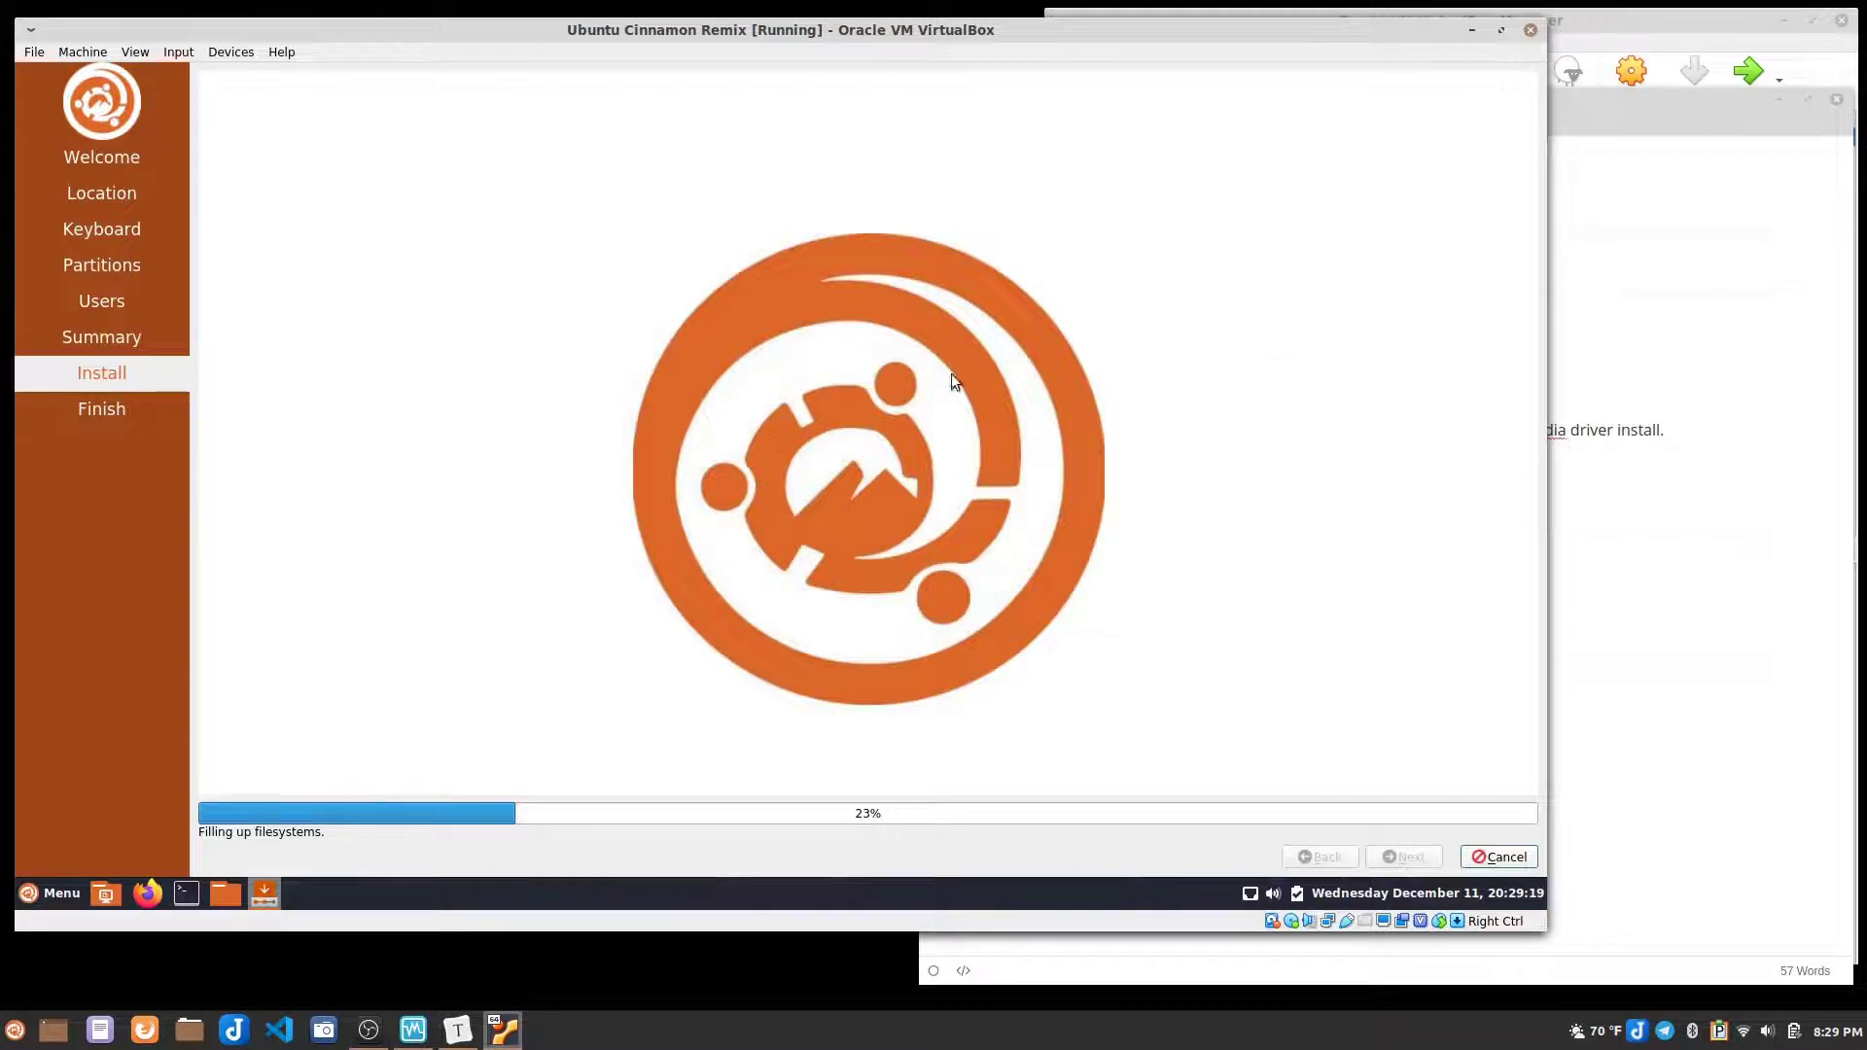
{"action": "left_click", "coordinate": [1611, 117]}
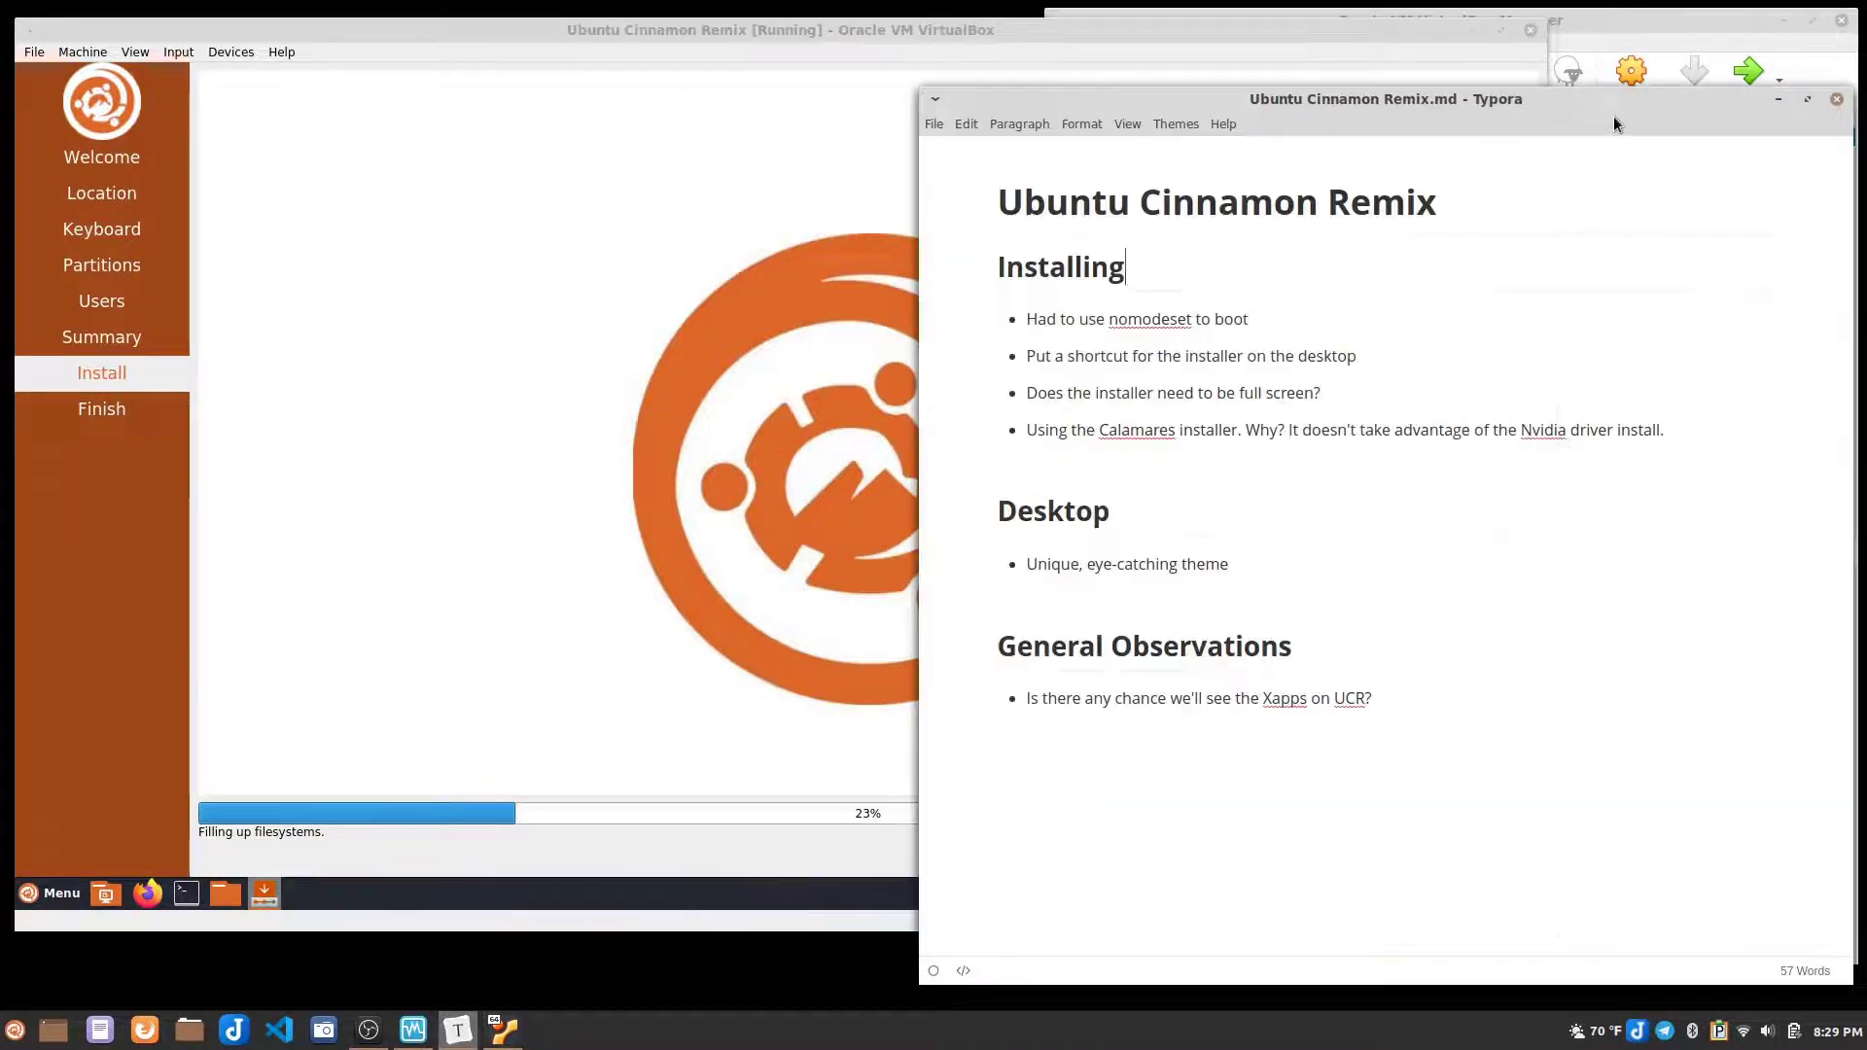
{"action": "left_click", "coordinate": [11, 1037]}
{"action": "left_click", "coordinate": [1778, 99]}
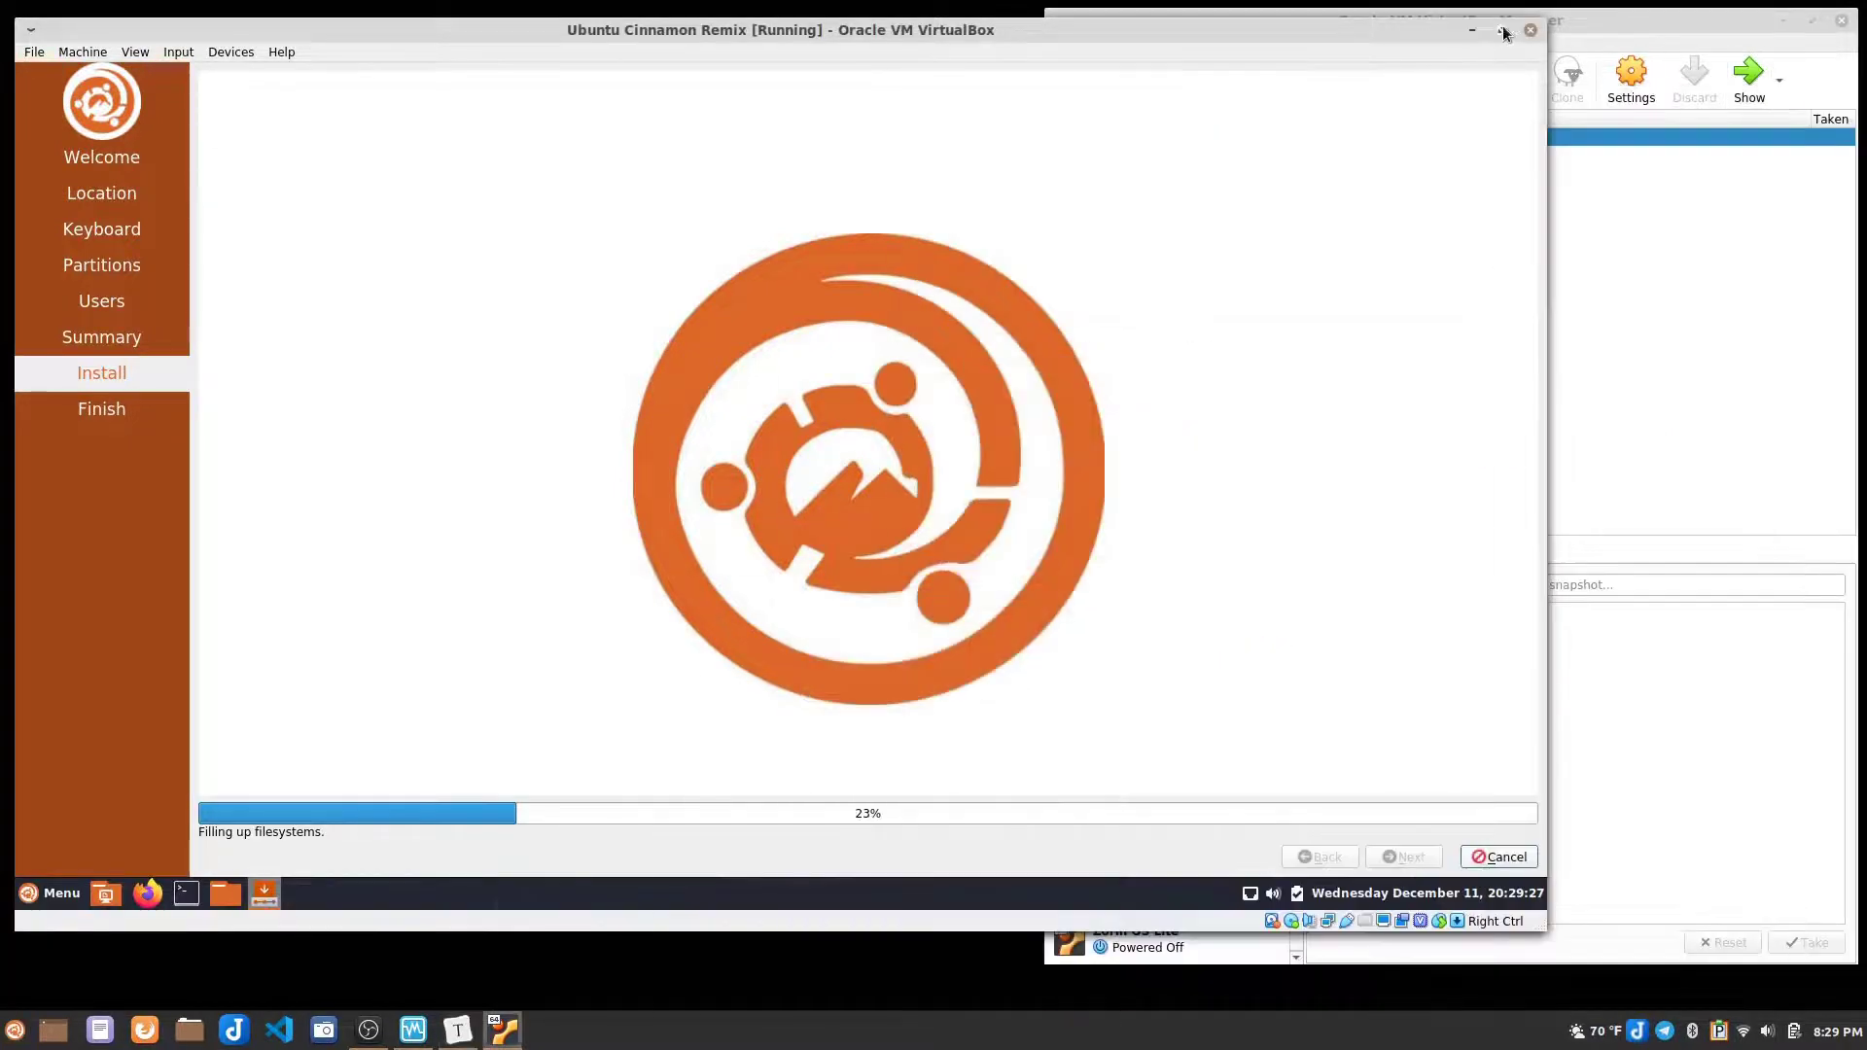
{"action": "key", "text": "super+d"}
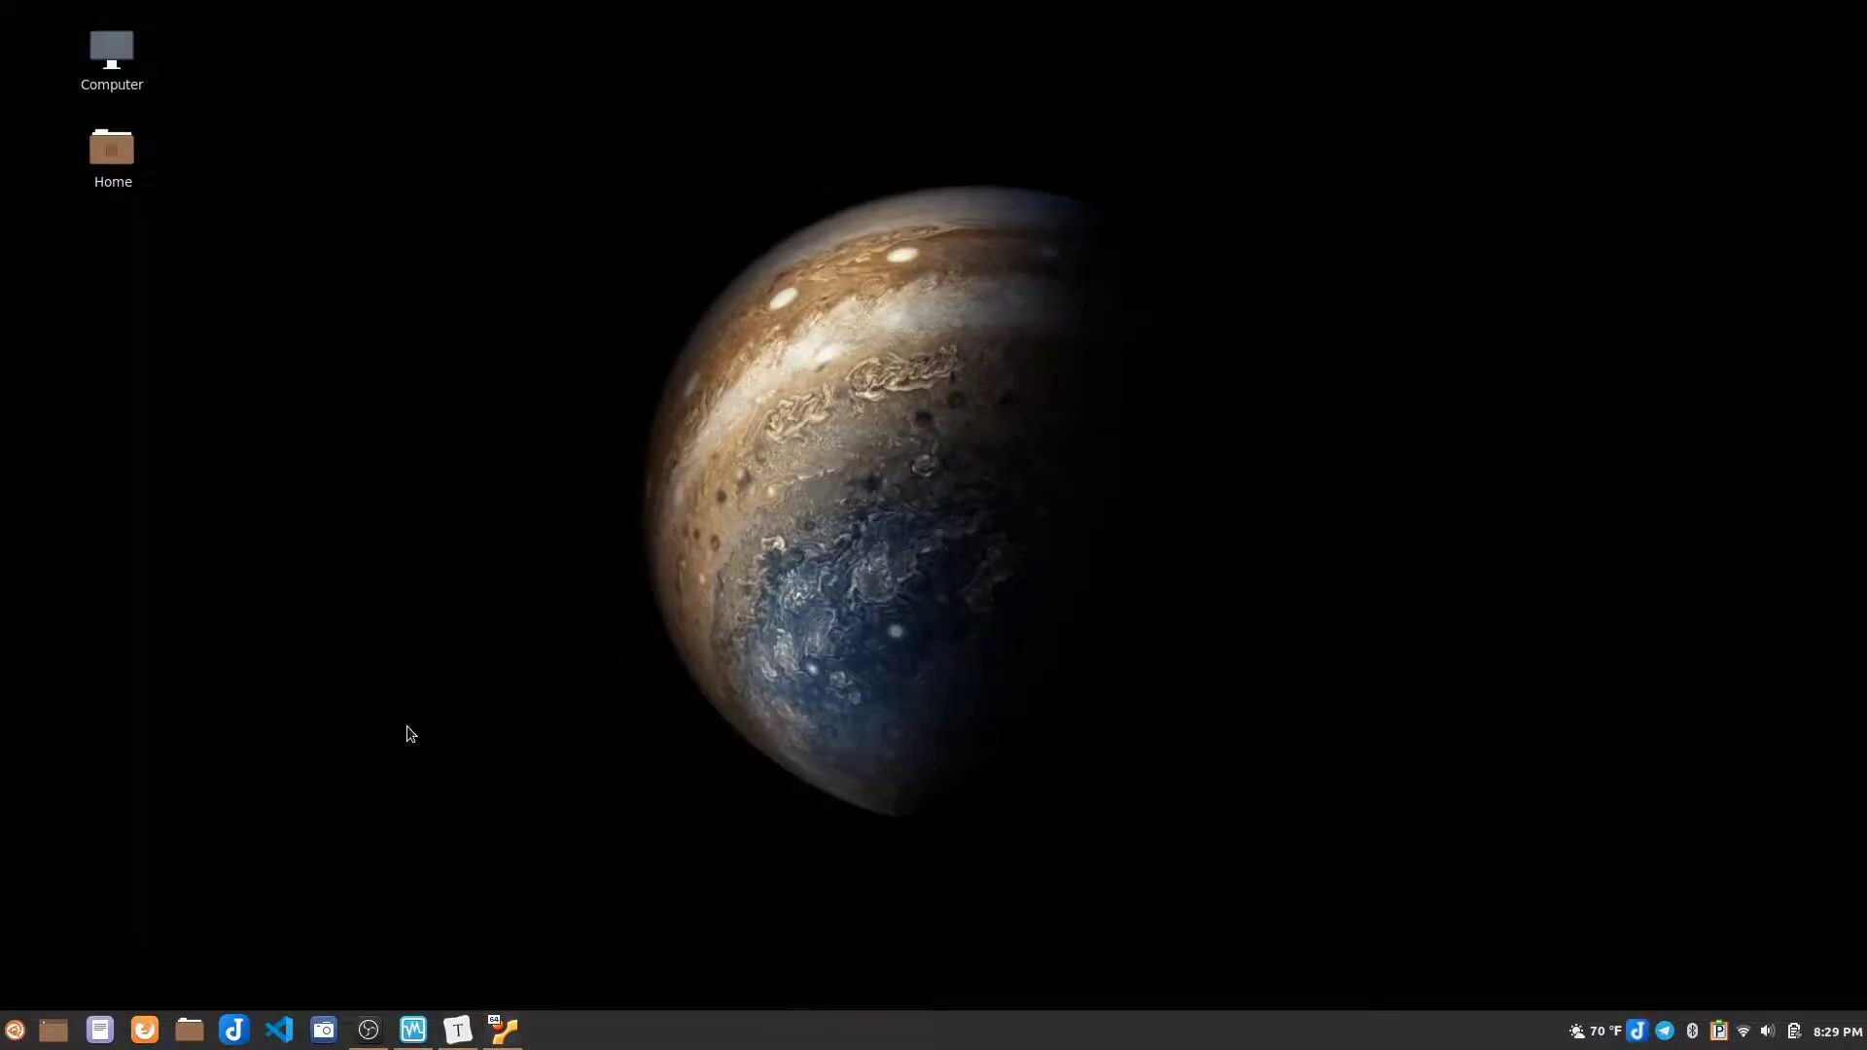
Open and reposition the host Home folder window, then minimize it.
{"action": "left_click", "coordinate": [190, 1030]}
{"action": "left_click_drag", "start_coordinate": [801, 155], "coordinate": [1258, 410]}
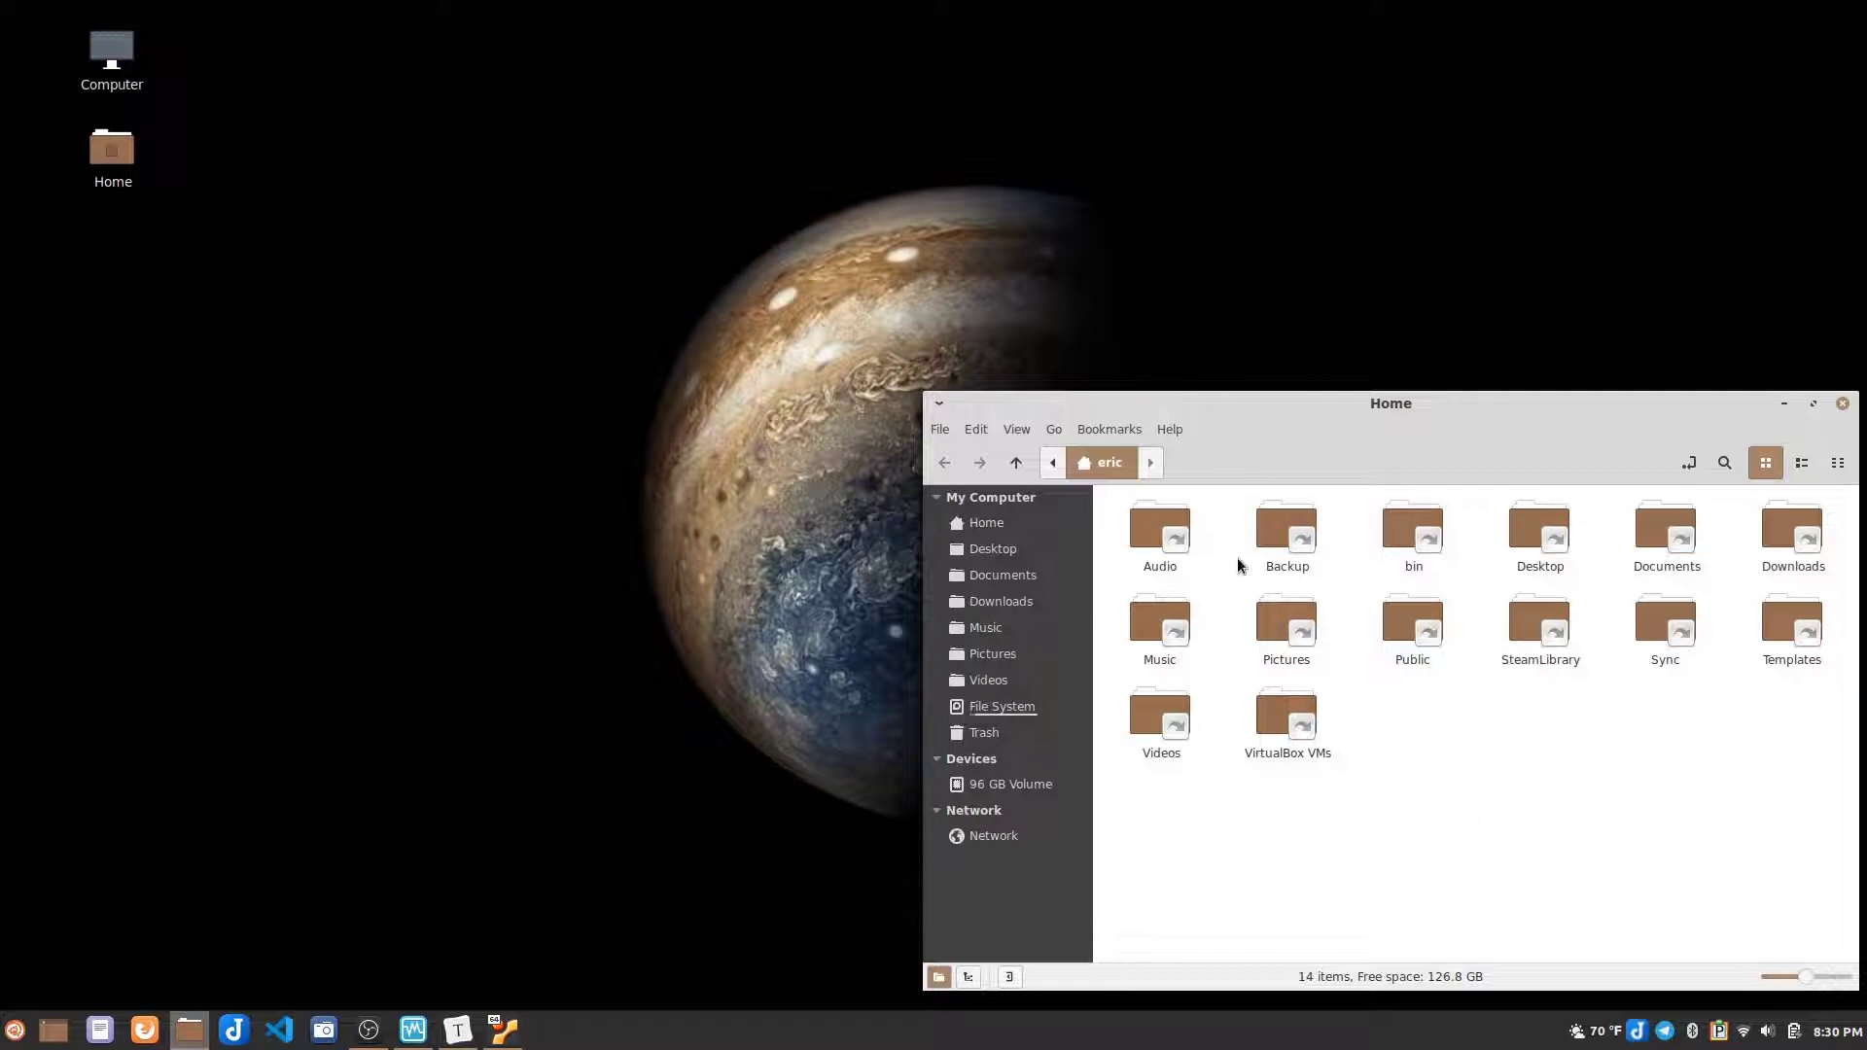
{"action": "left_click", "coordinate": [491, 445]}
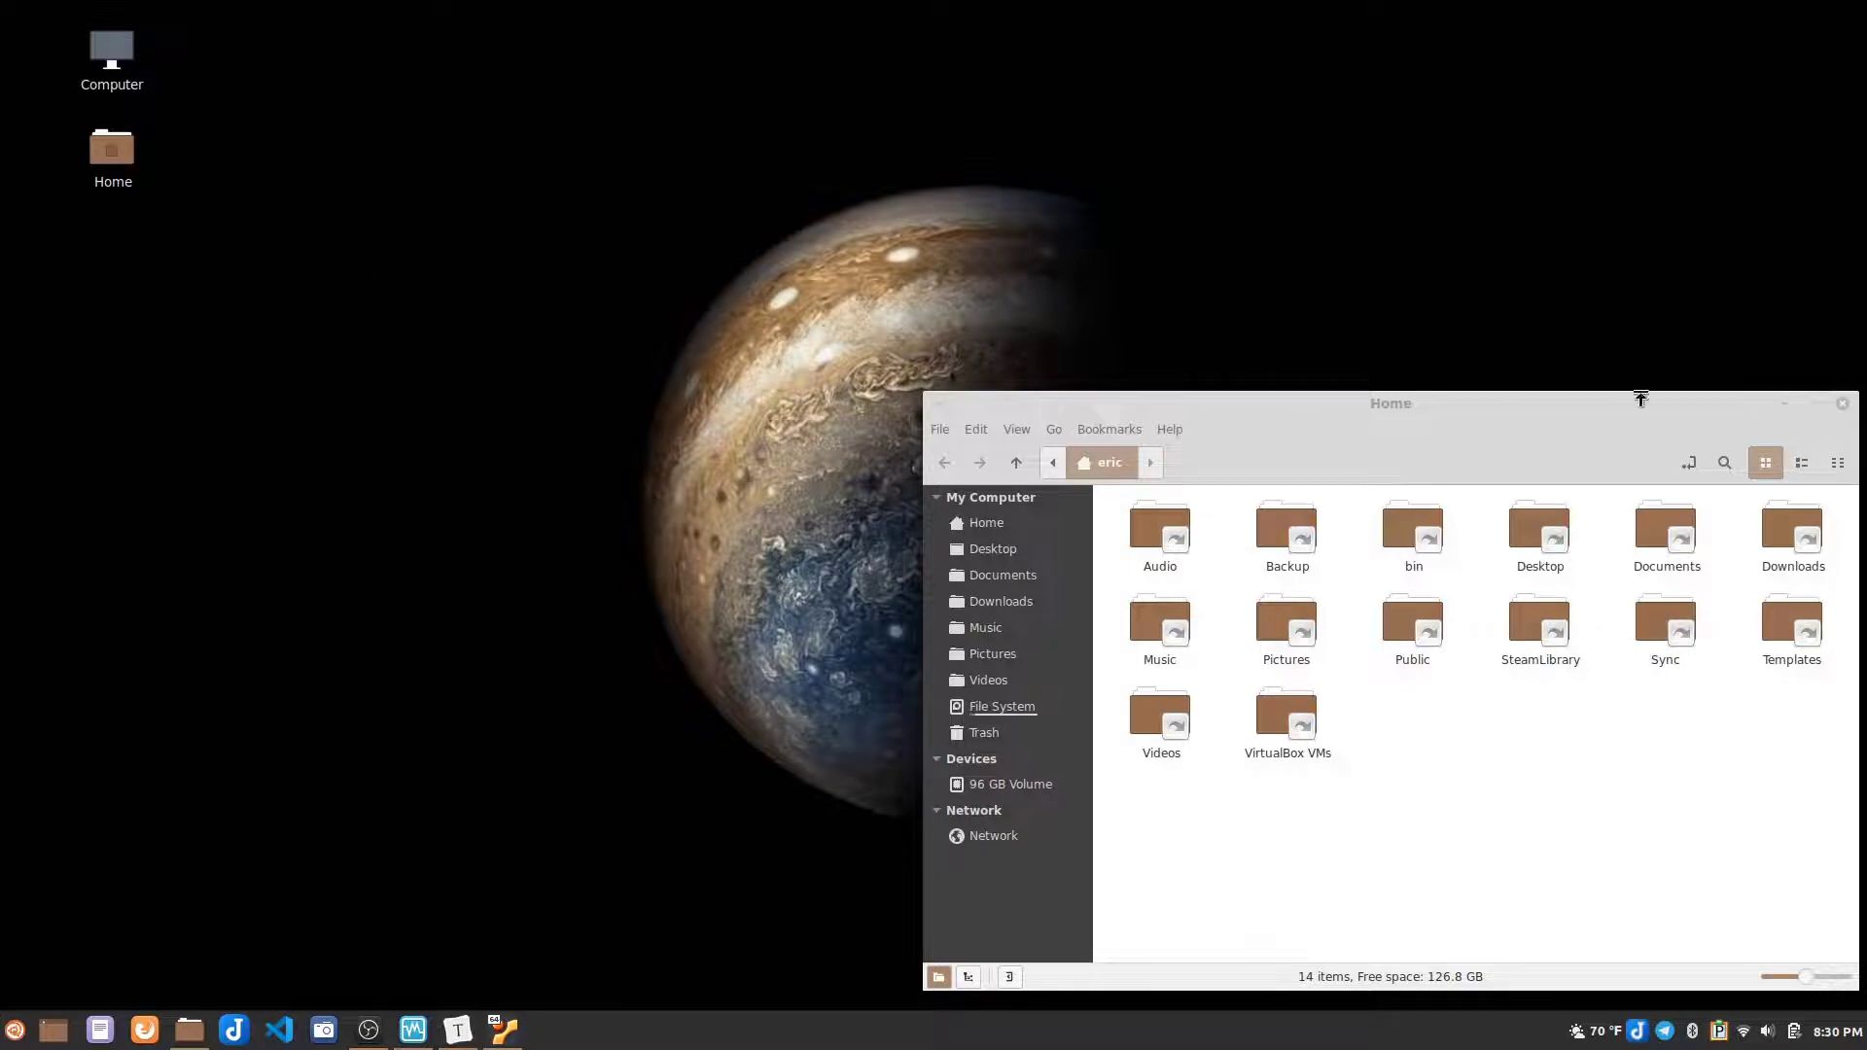
{"action": "left_click", "coordinate": [1785, 402]}
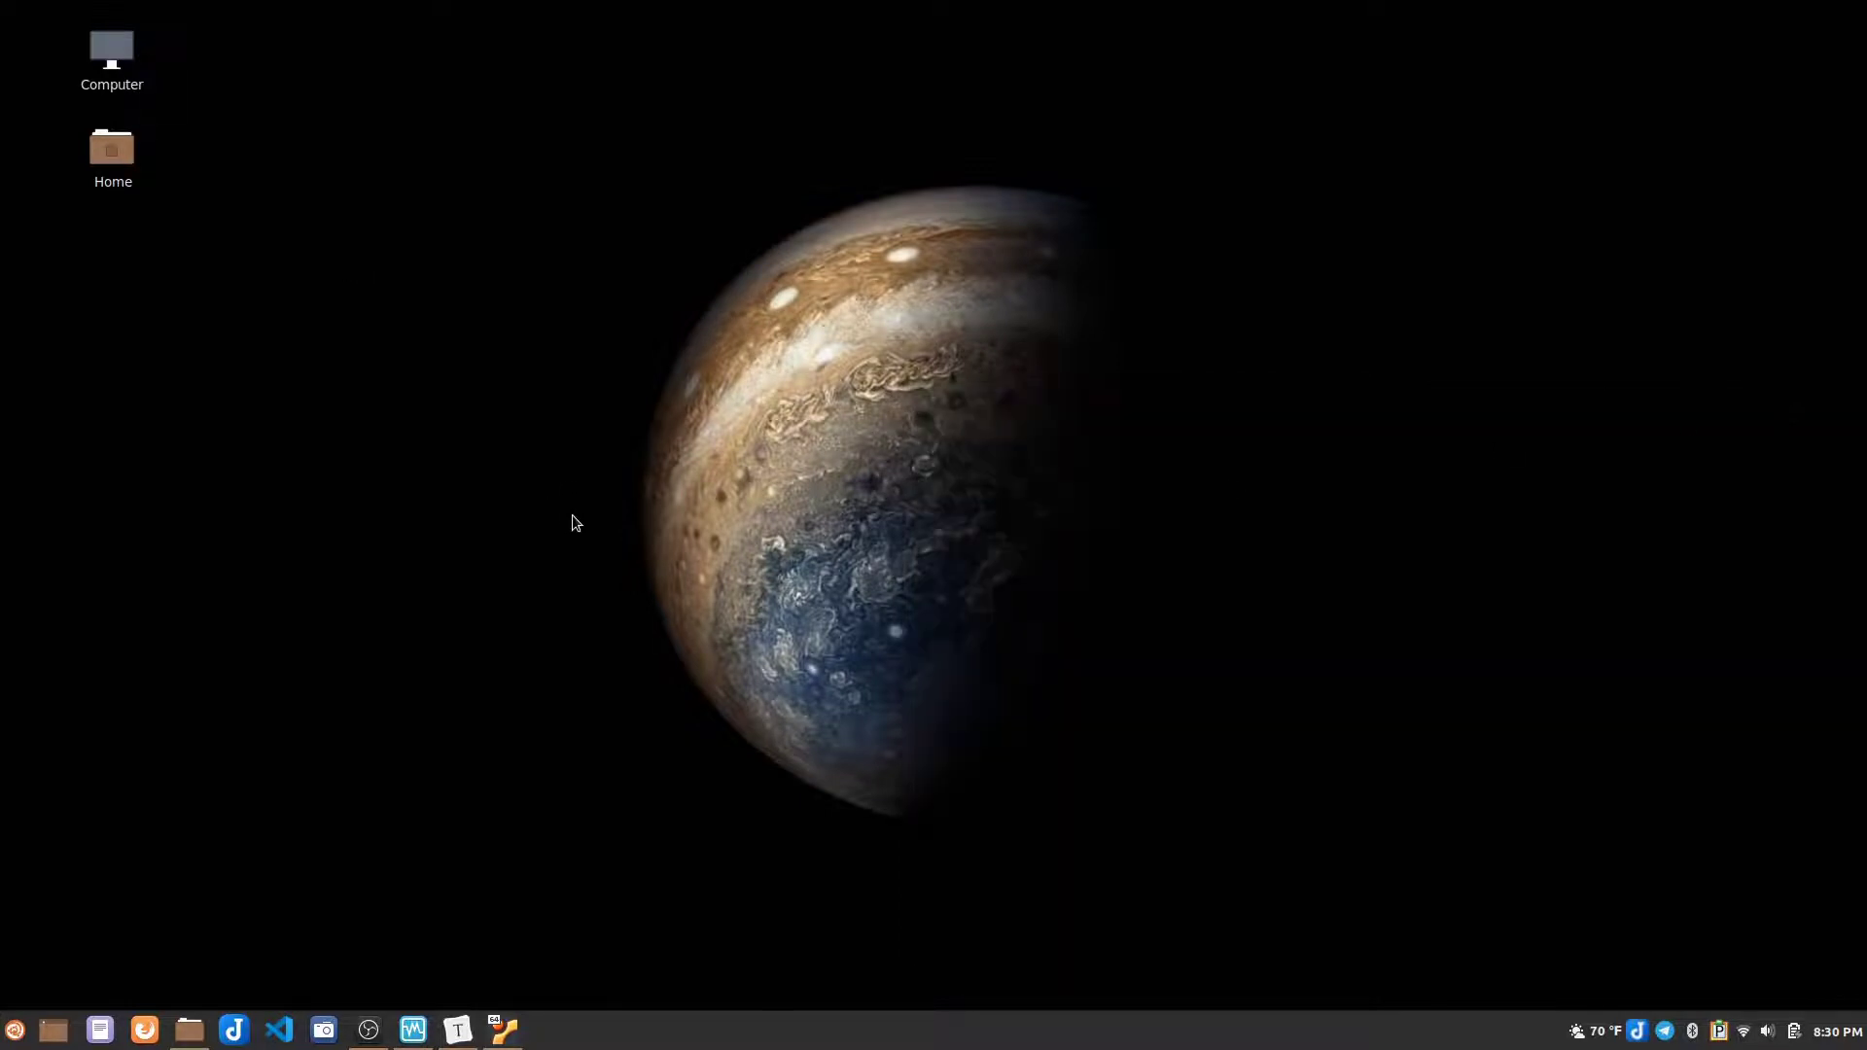
{"action": "left_click", "coordinate": [14, 1033]}
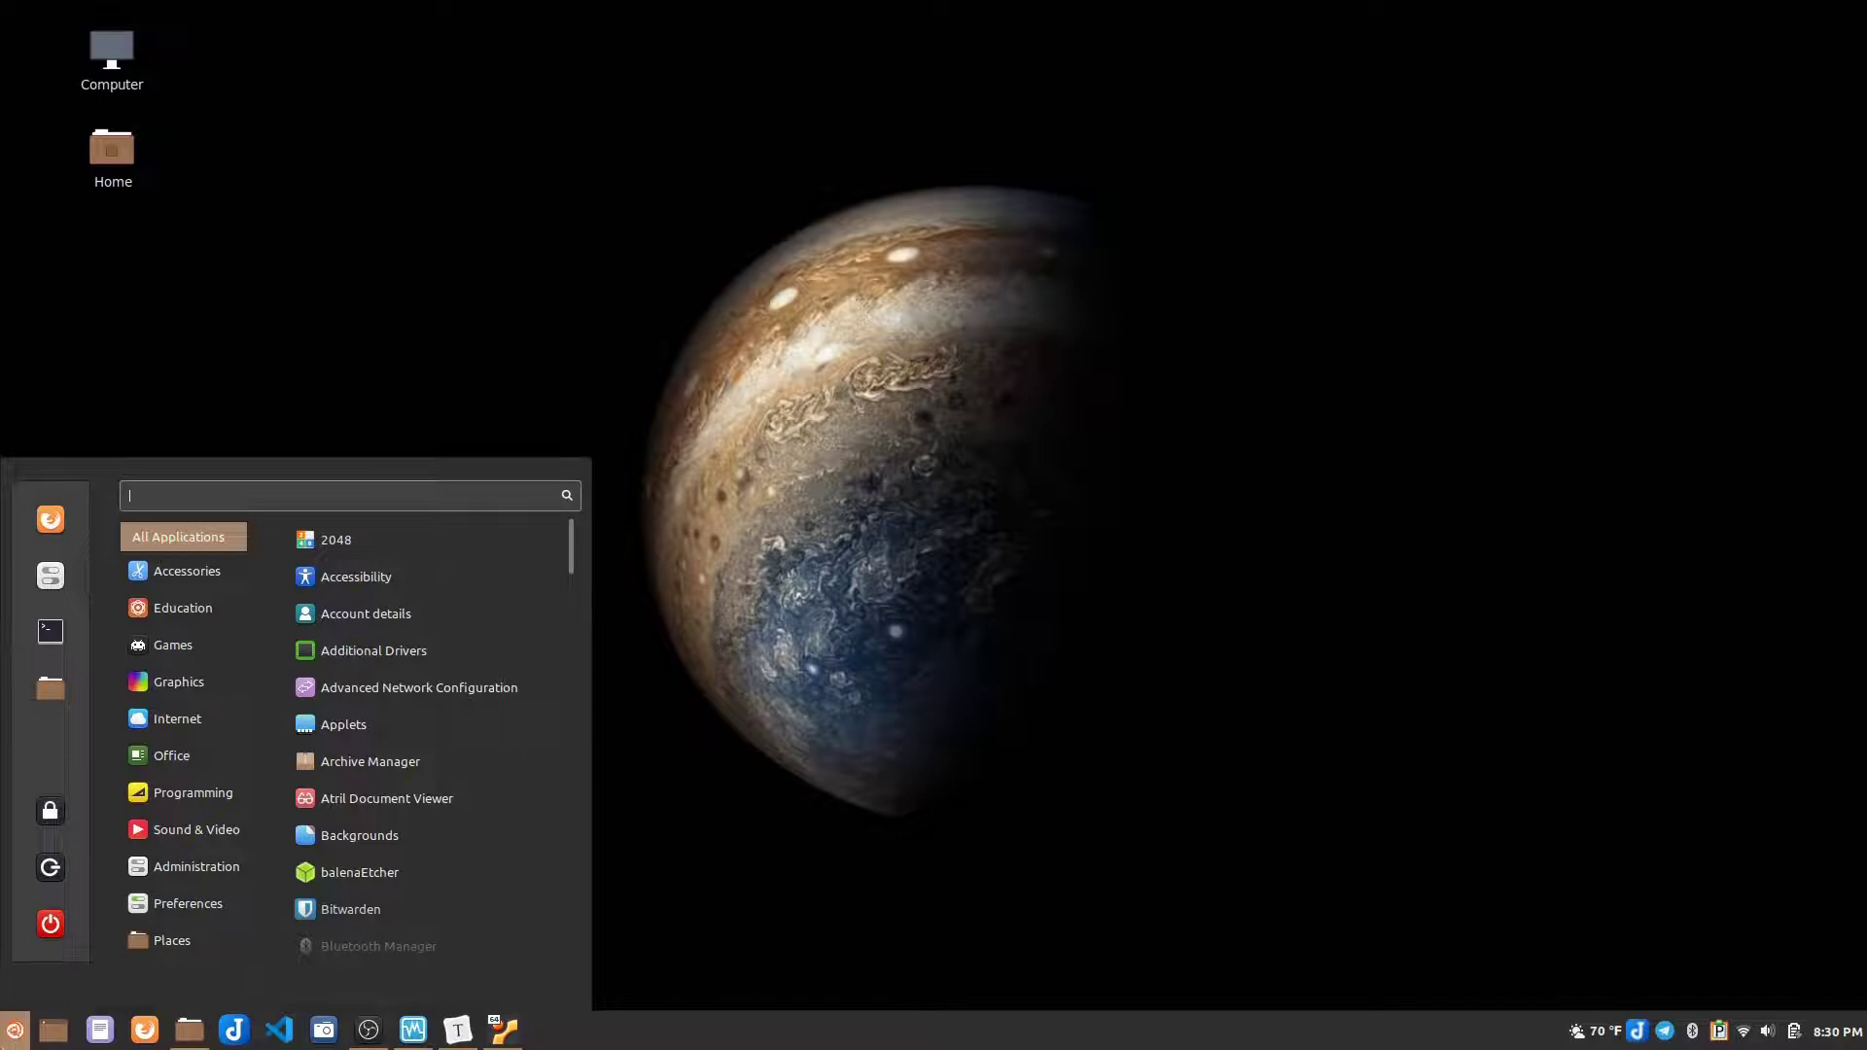
{"action": "left_click", "coordinate": [254, 435]}
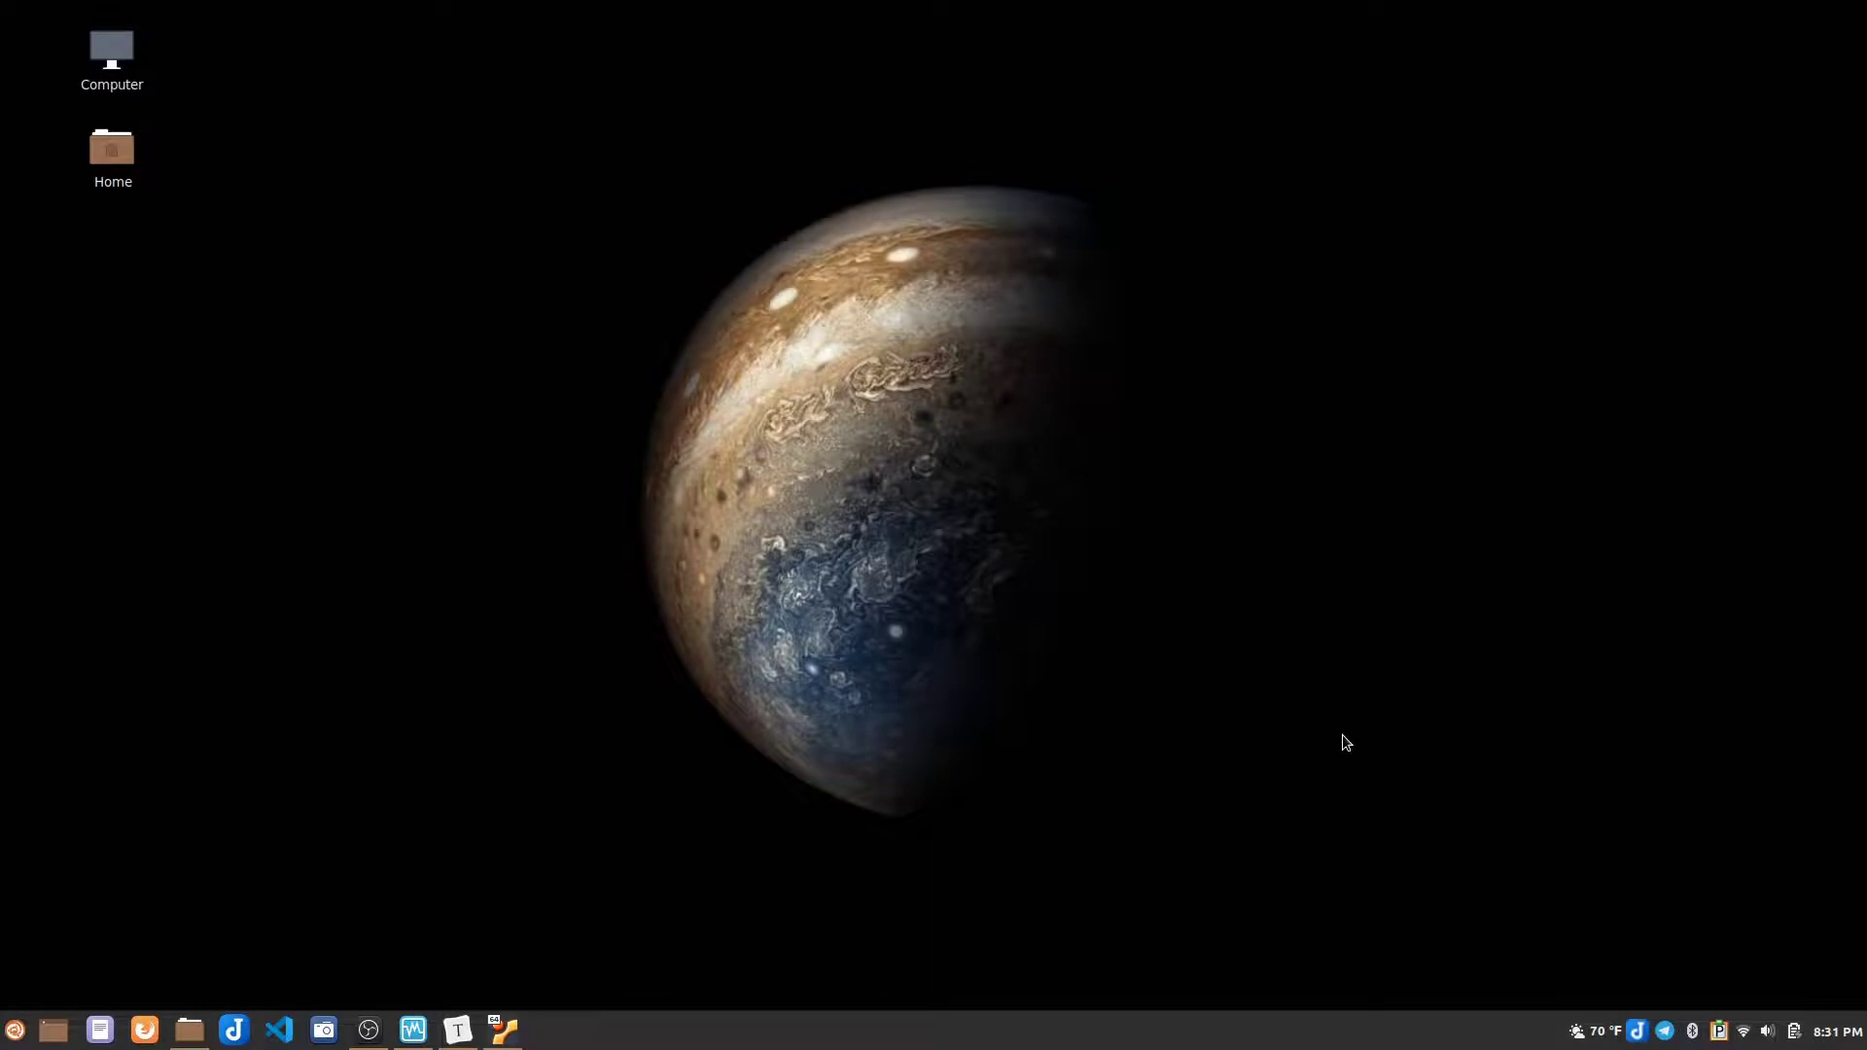
{"action": "left_click", "coordinate": [457, 1029]}
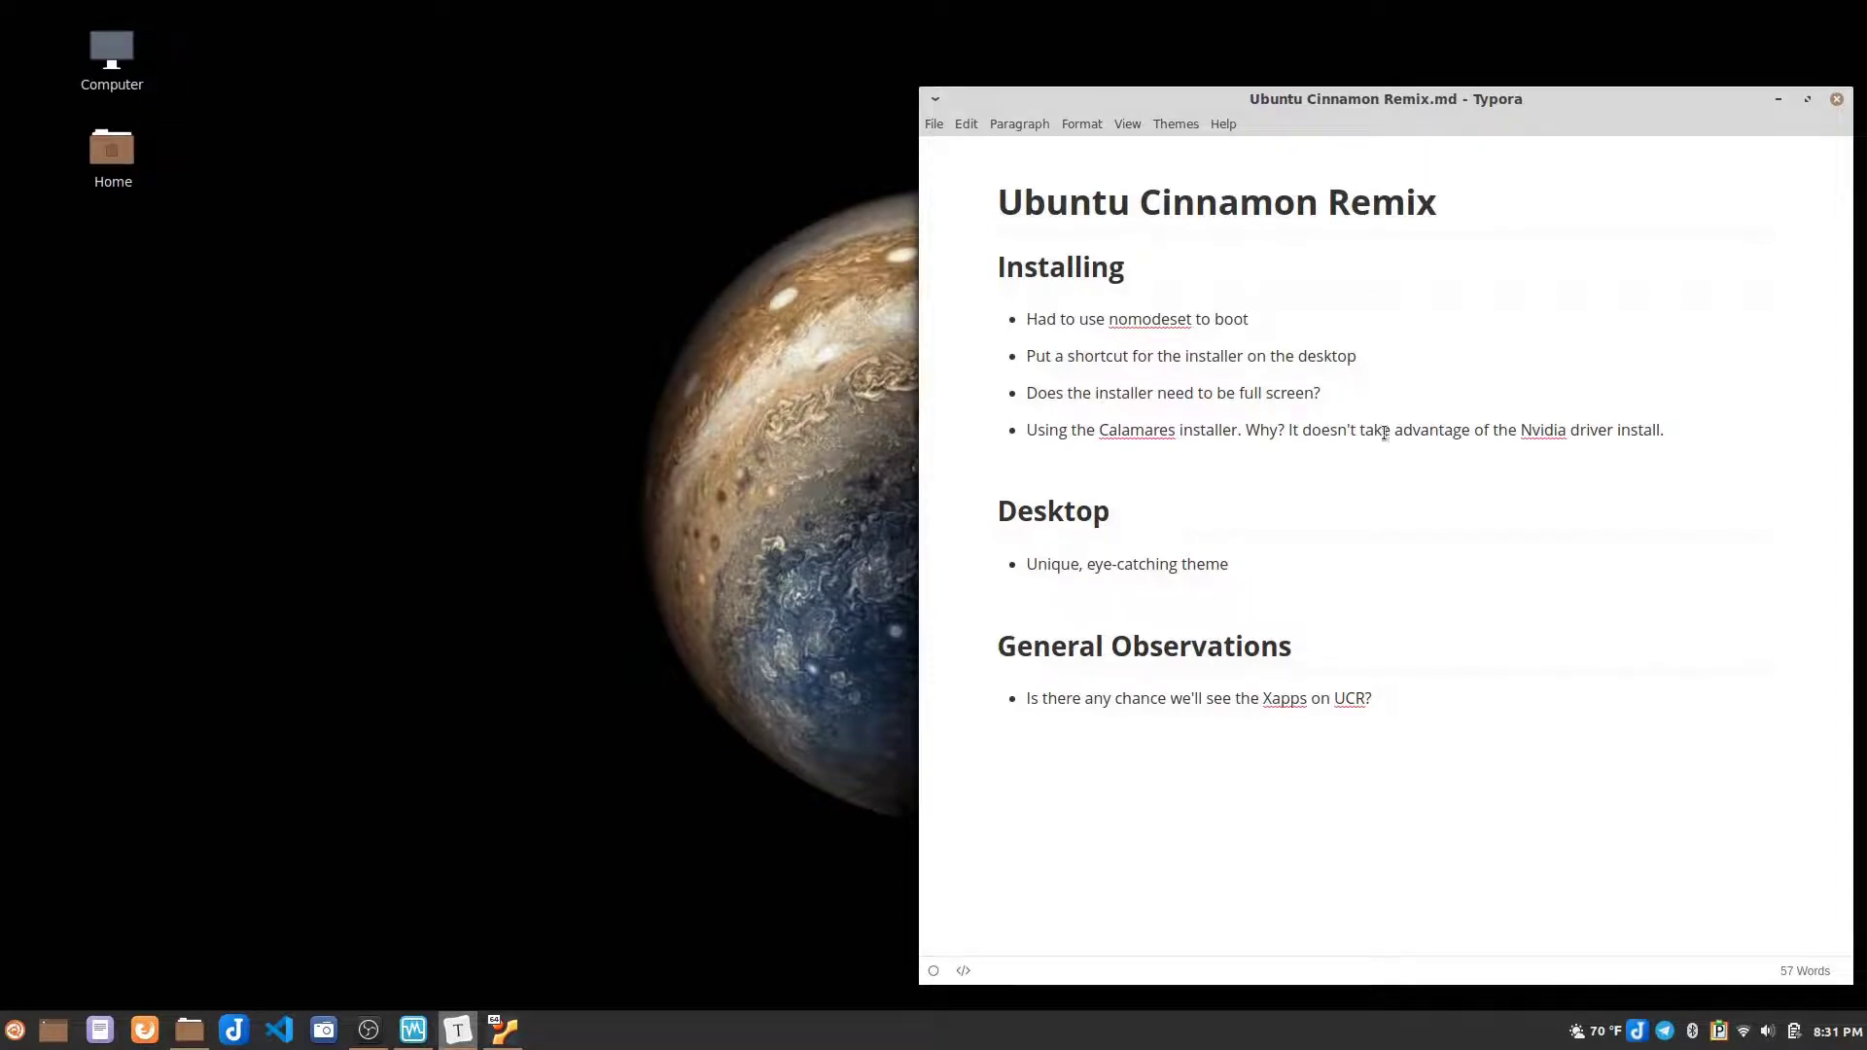
{"action": "left_click", "coordinate": [1776, 102]}
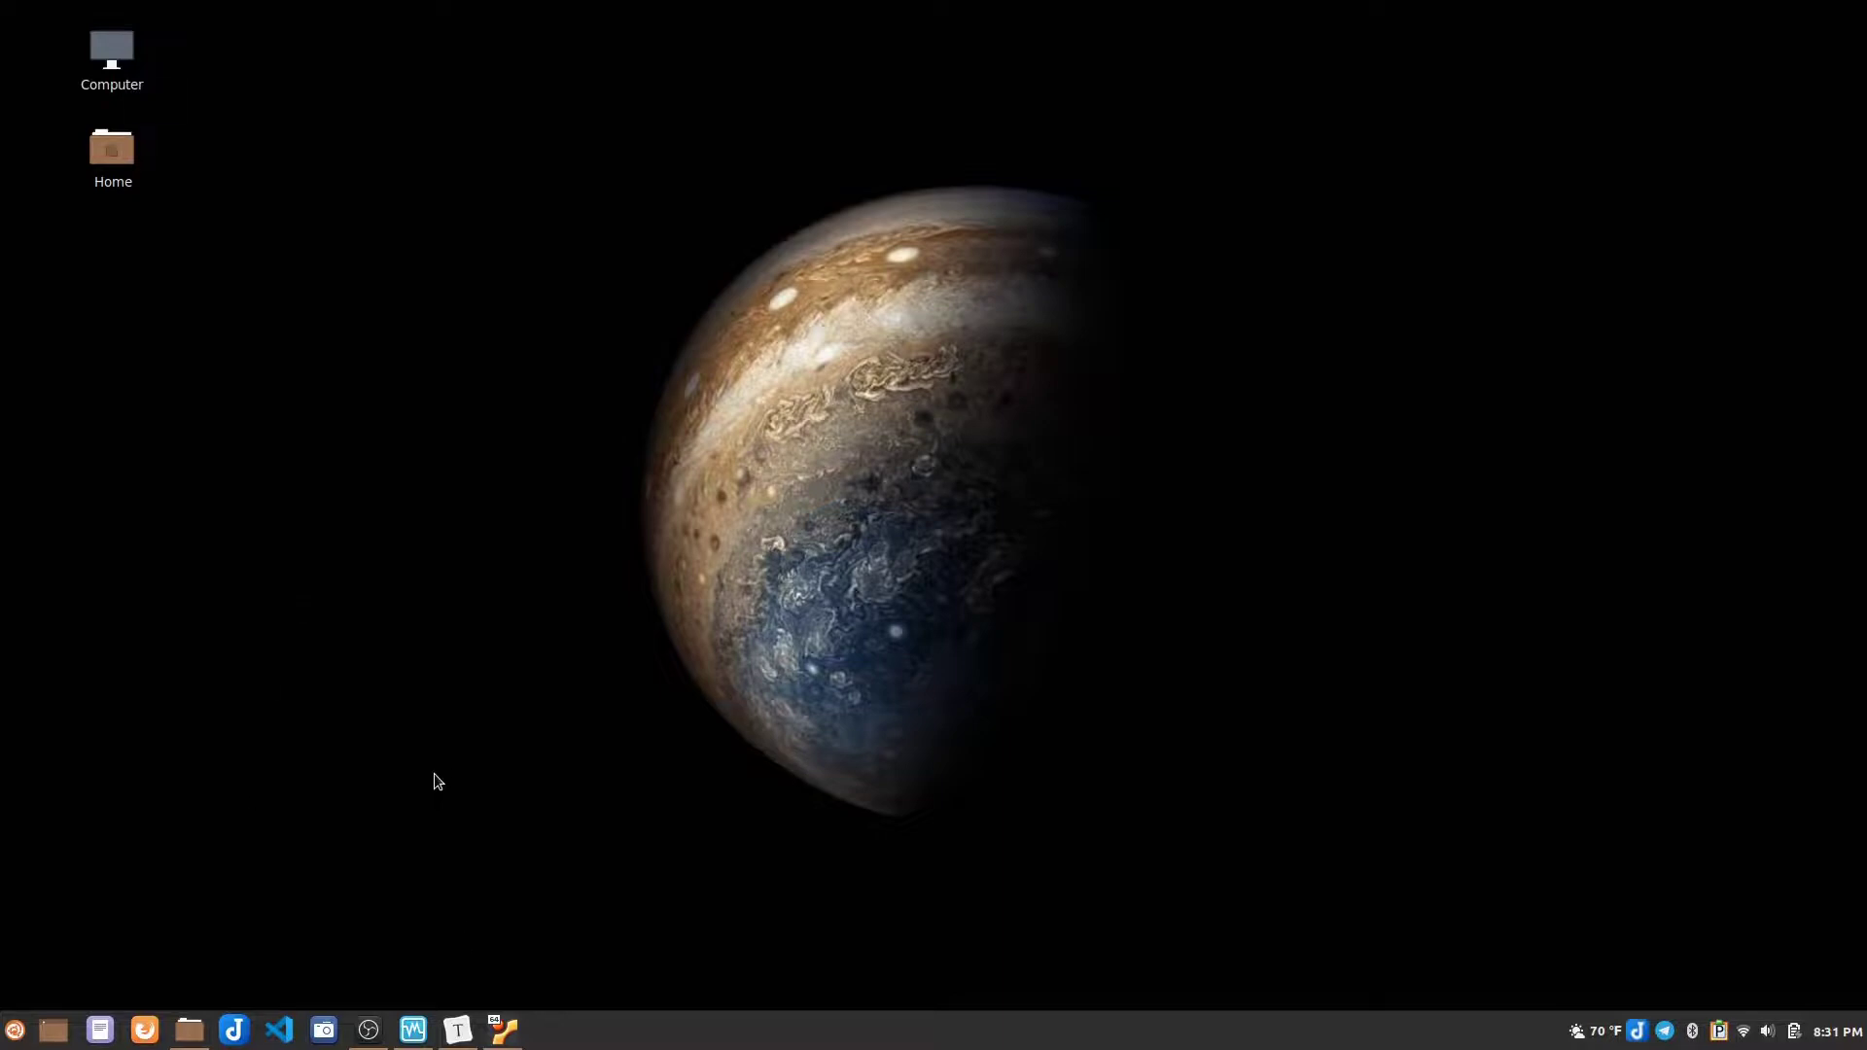
In a larger-font terminal, review the 'apt search --names-only nemo' results, then exit fullscreen.
{"action": "key", "text": "ctrl+alt+t"}
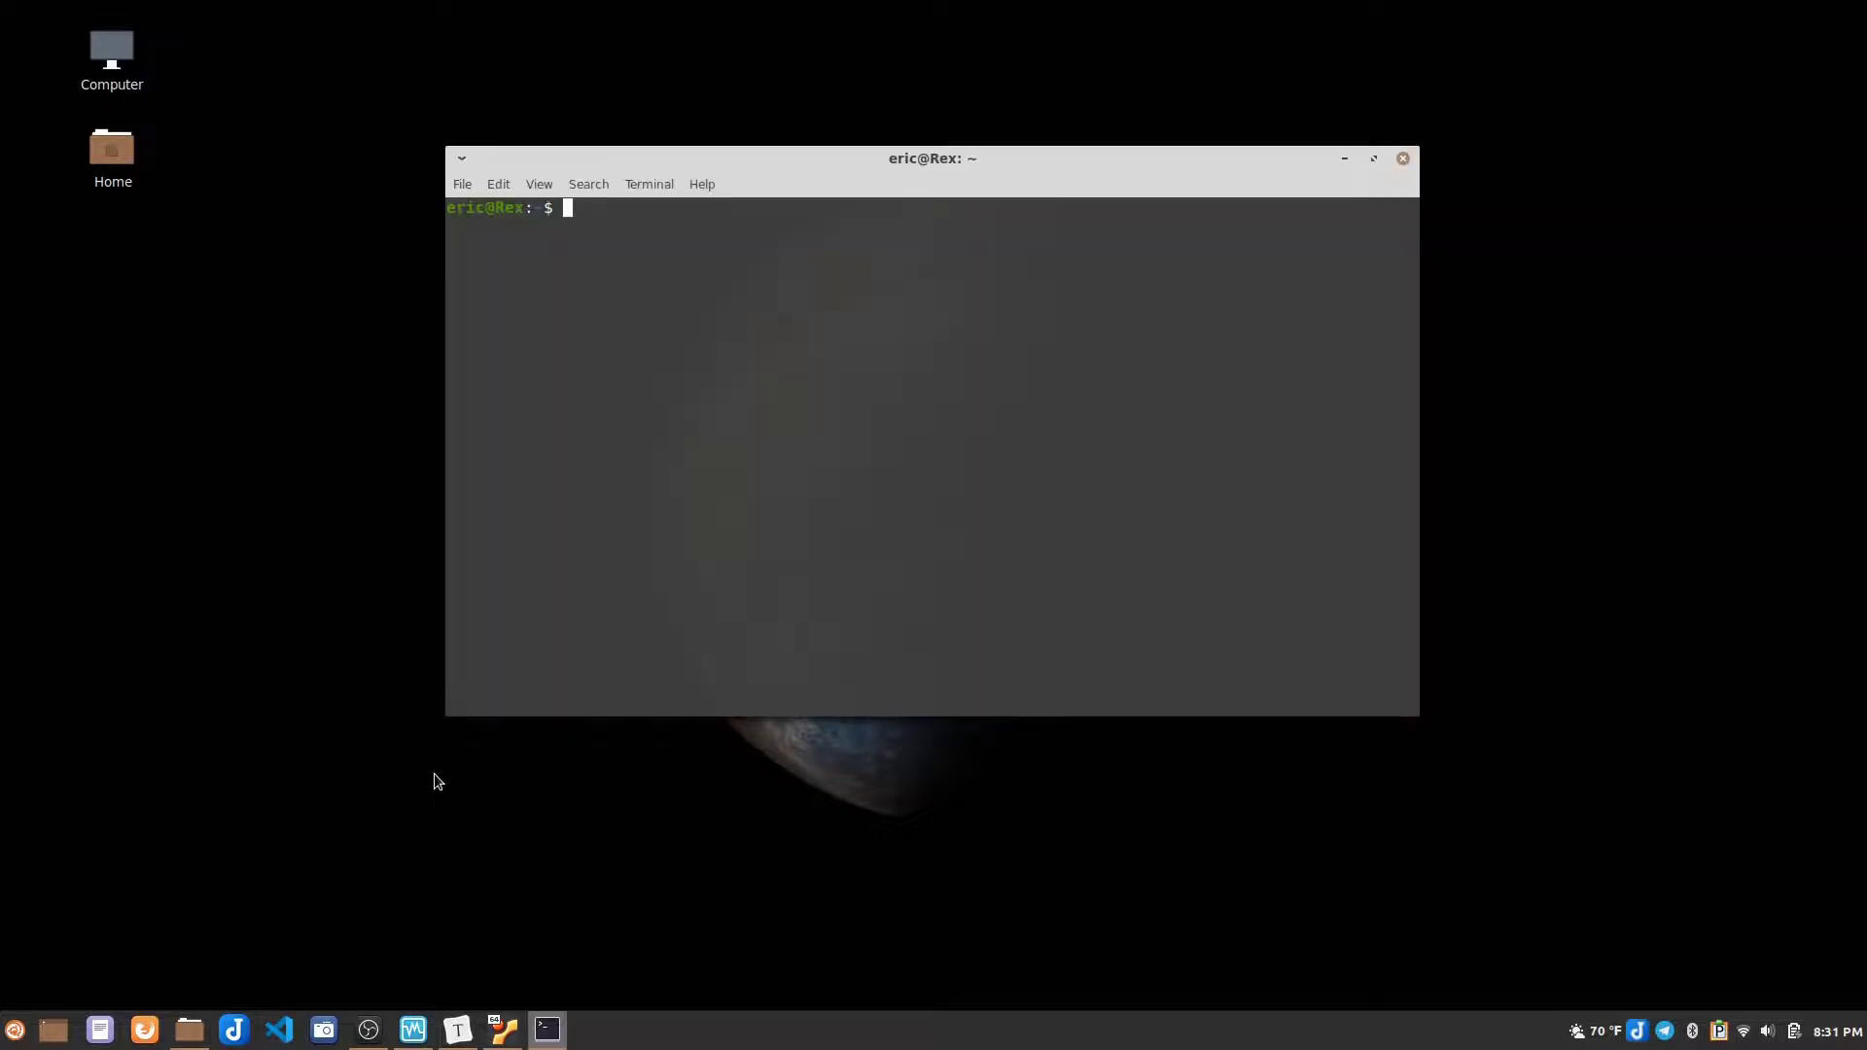
{"action": "key", "text": "ctrl+plus"}
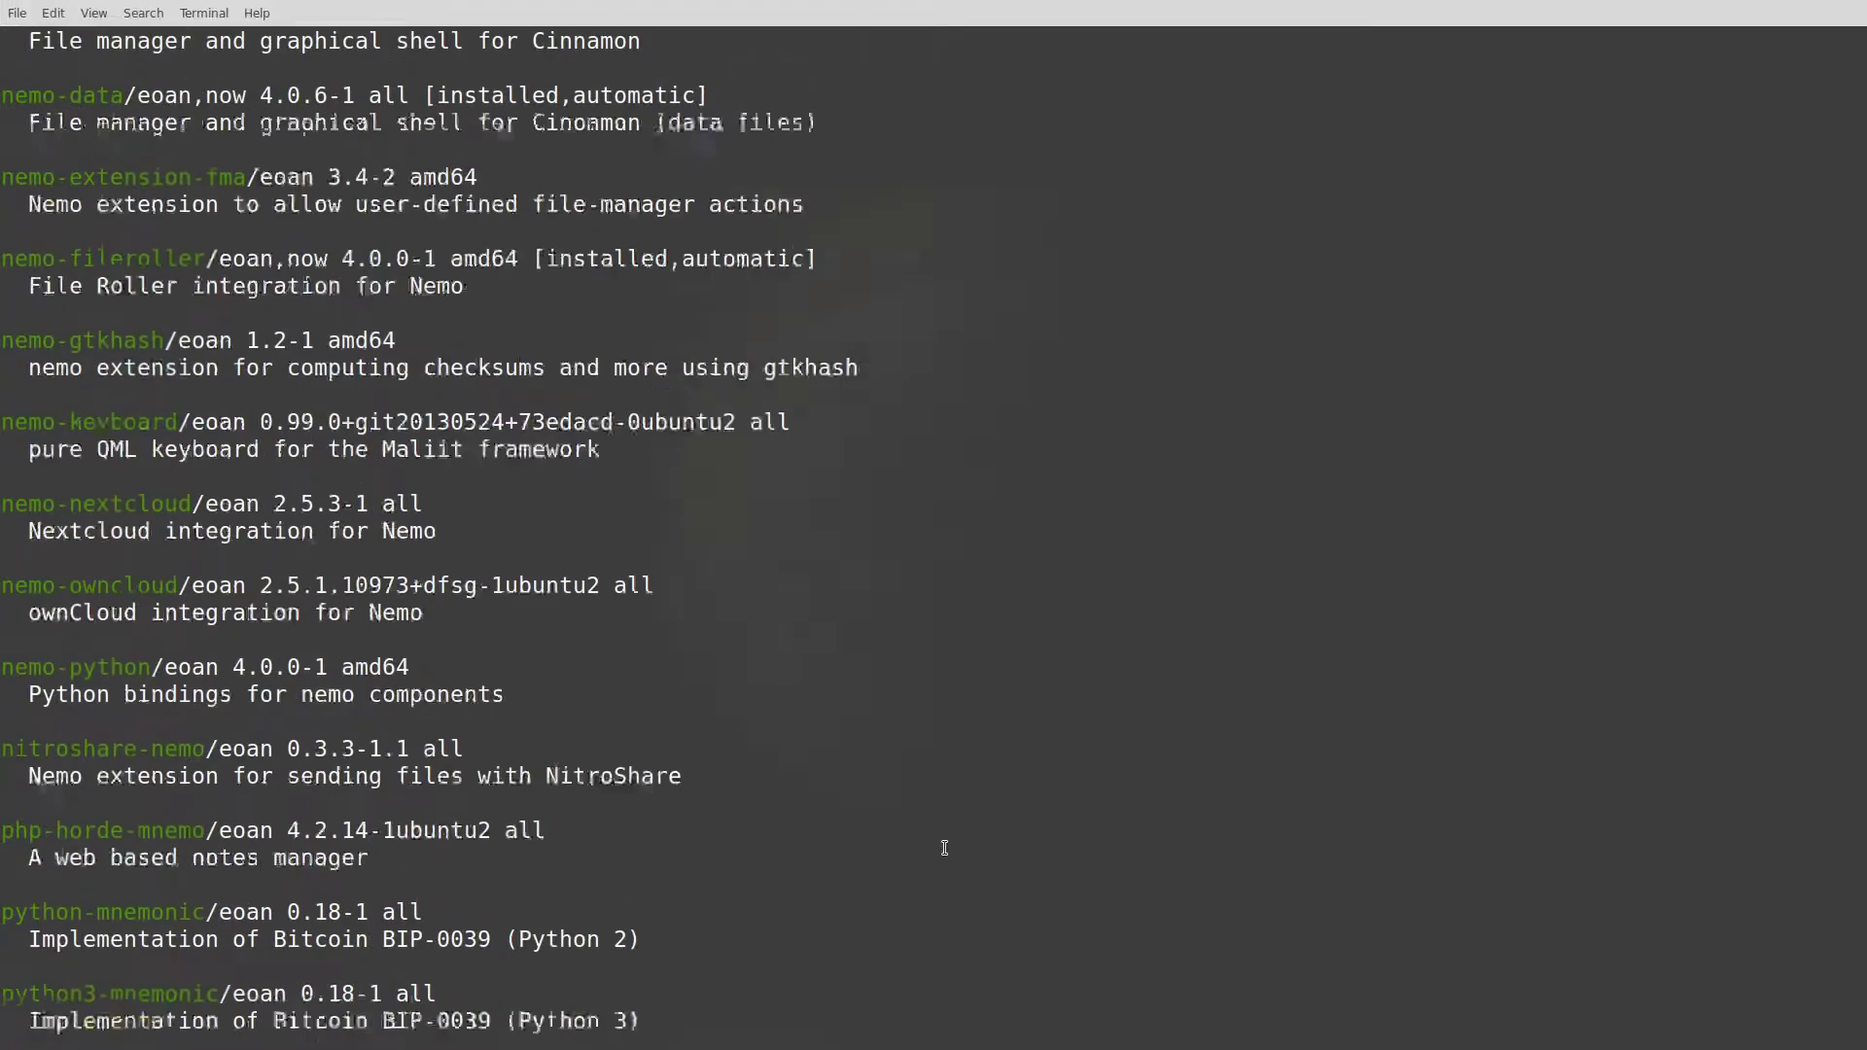
{"action": "scroll", "coordinate": [945, 848], "scroll_direction": "up", "scroll_amount": 4}
{"action": "scroll", "coordinate": [440, 418], "scroll_direction": "down", "scroll_amount": 3}
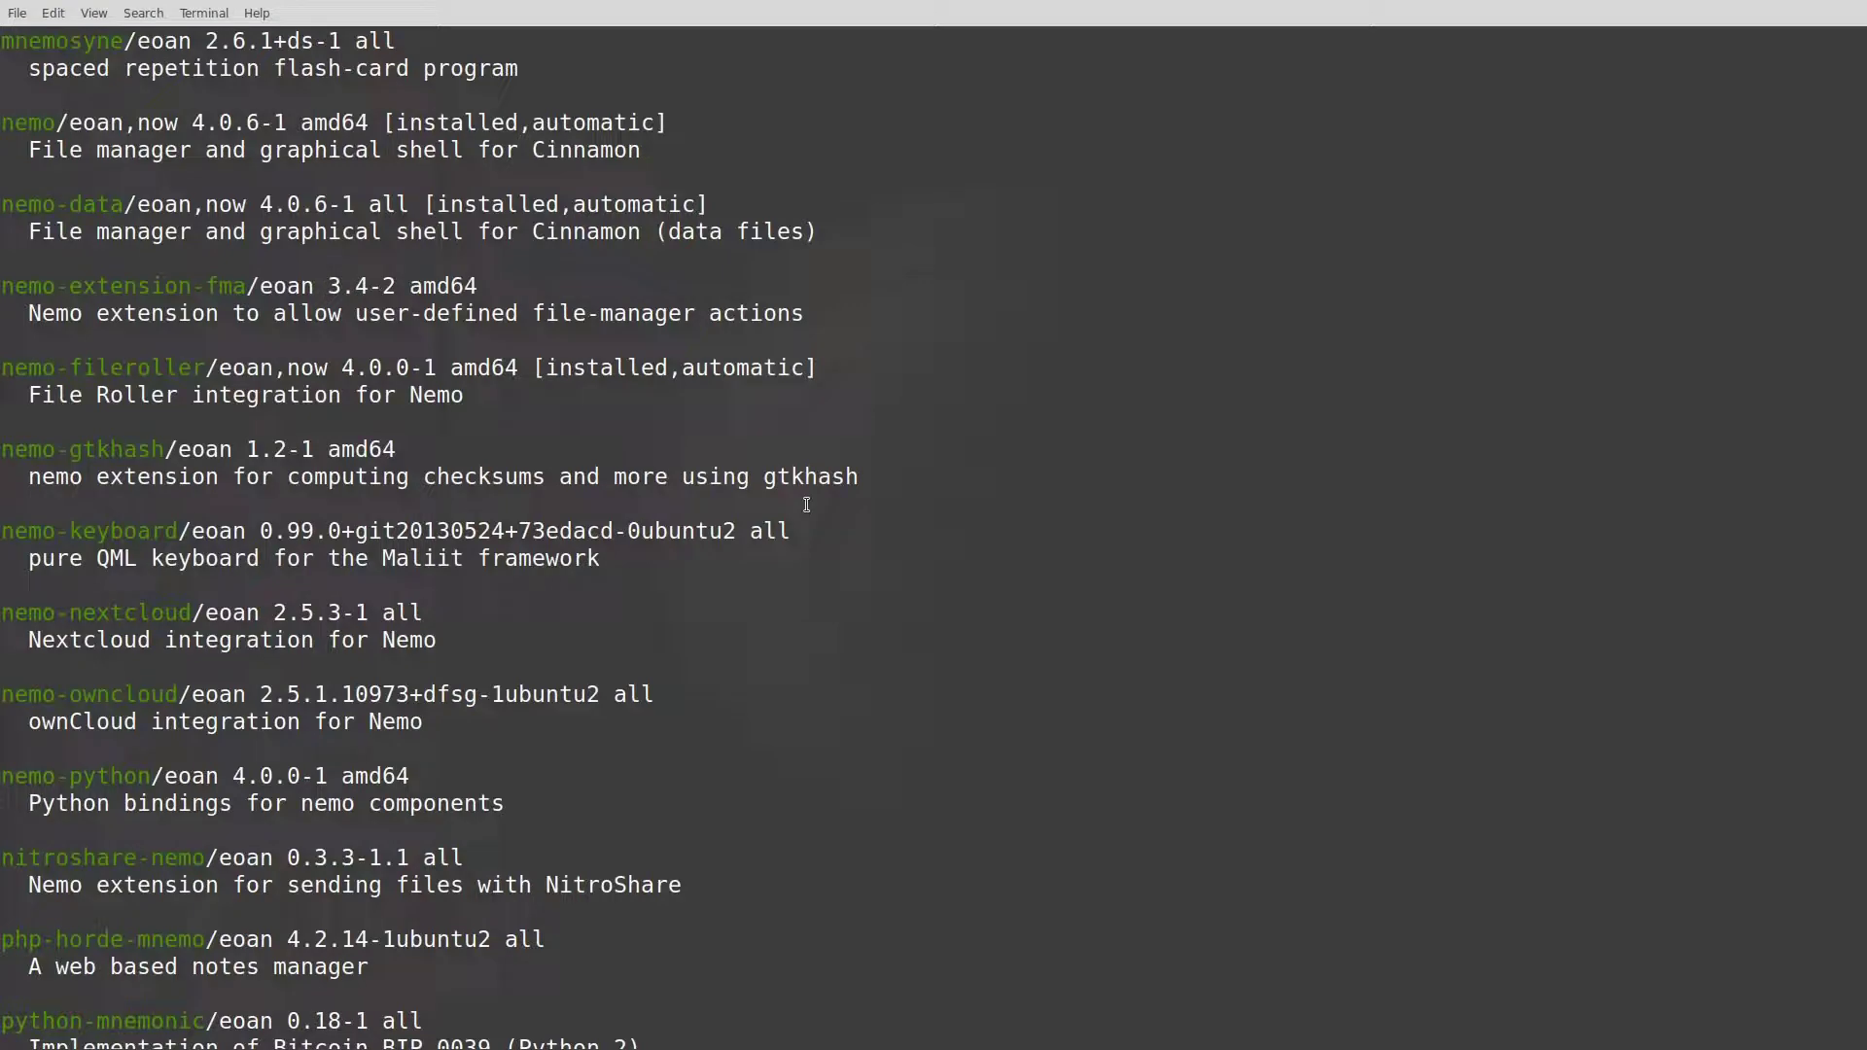
{"action": "scroll", "coordinate": [922, 545], "scroll_direction": "down", "scroll_amount": 4}
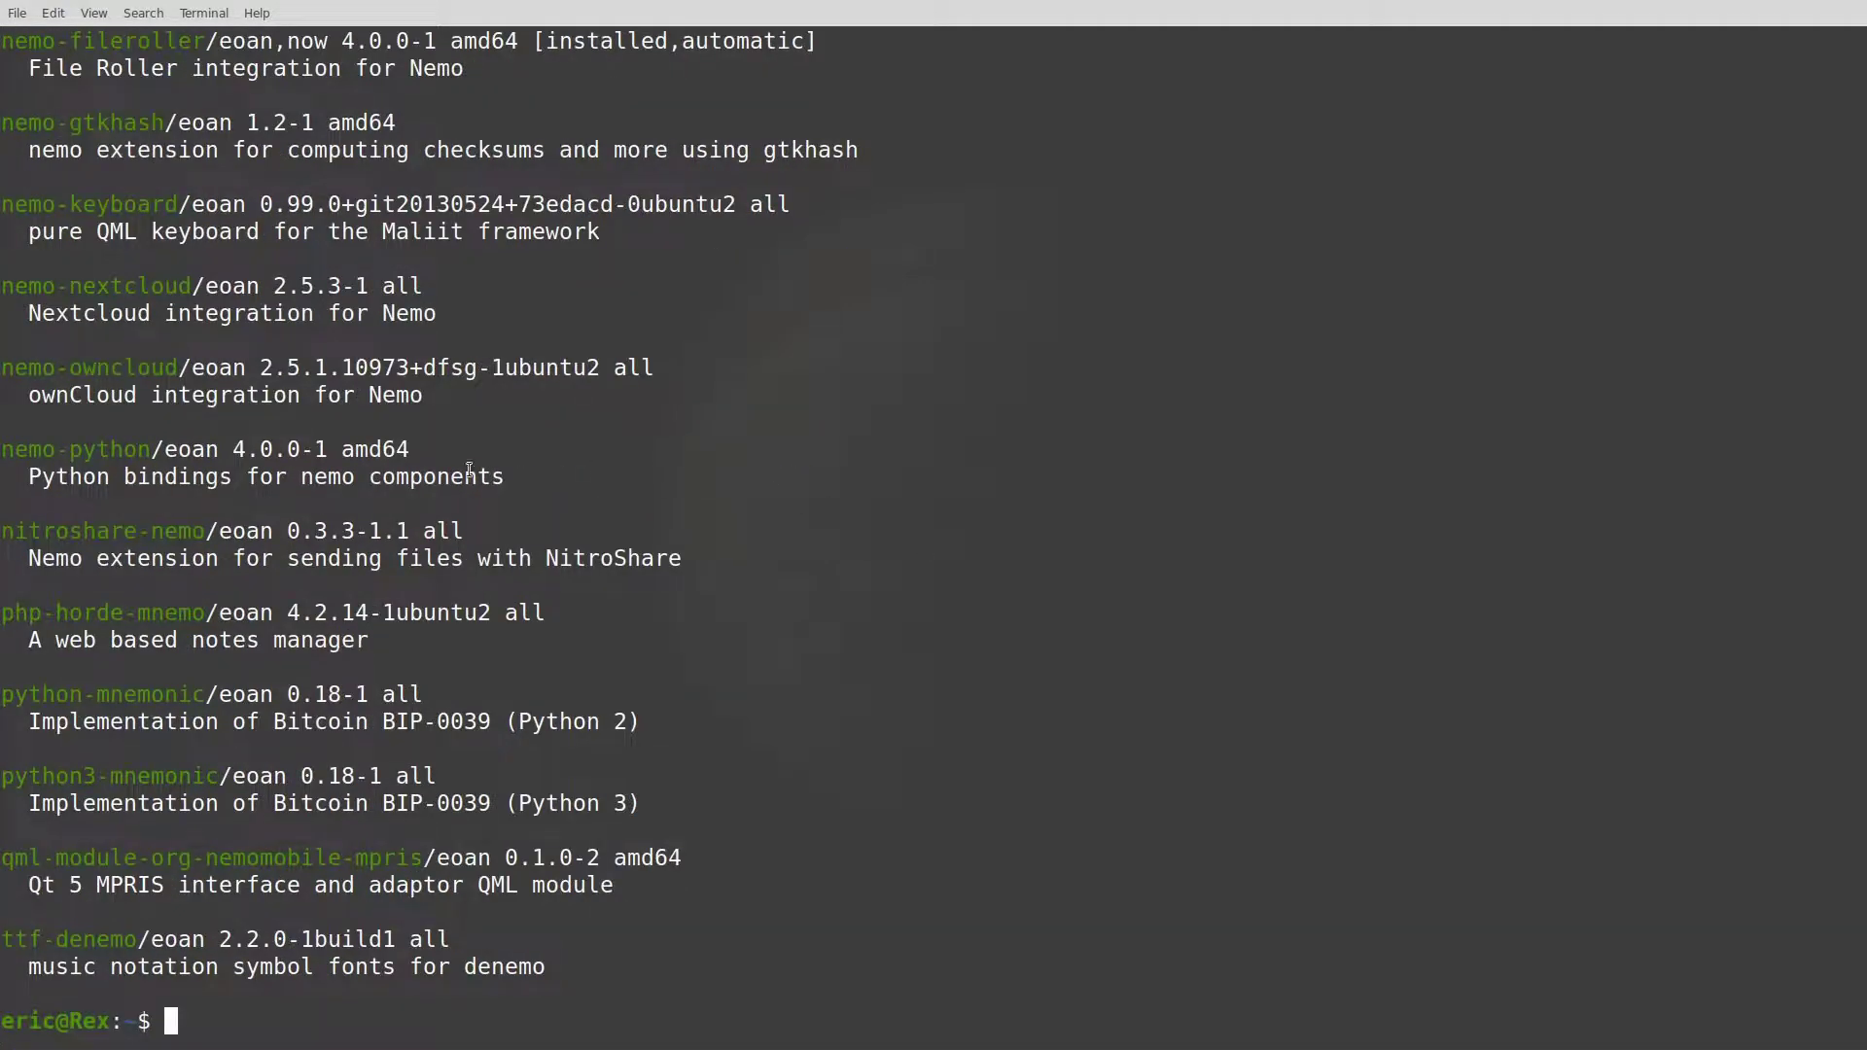
{"action": "scroll", "coordinate": [470, 444], "scroll_direction": "up", "scroll_amount": 5}
{"action": "scroll", "coordinate": [286, 394], "scroll_direction": "down", "scroll_amount": 3}
{"action": "scroll", "coordinate": [287, 394], "scroll_direction": "down", "scroll_amount": 3}
{"action": "scroll", "coordinate": [705, 496], "scroll_direction": "up", "scroll_amount": 4}
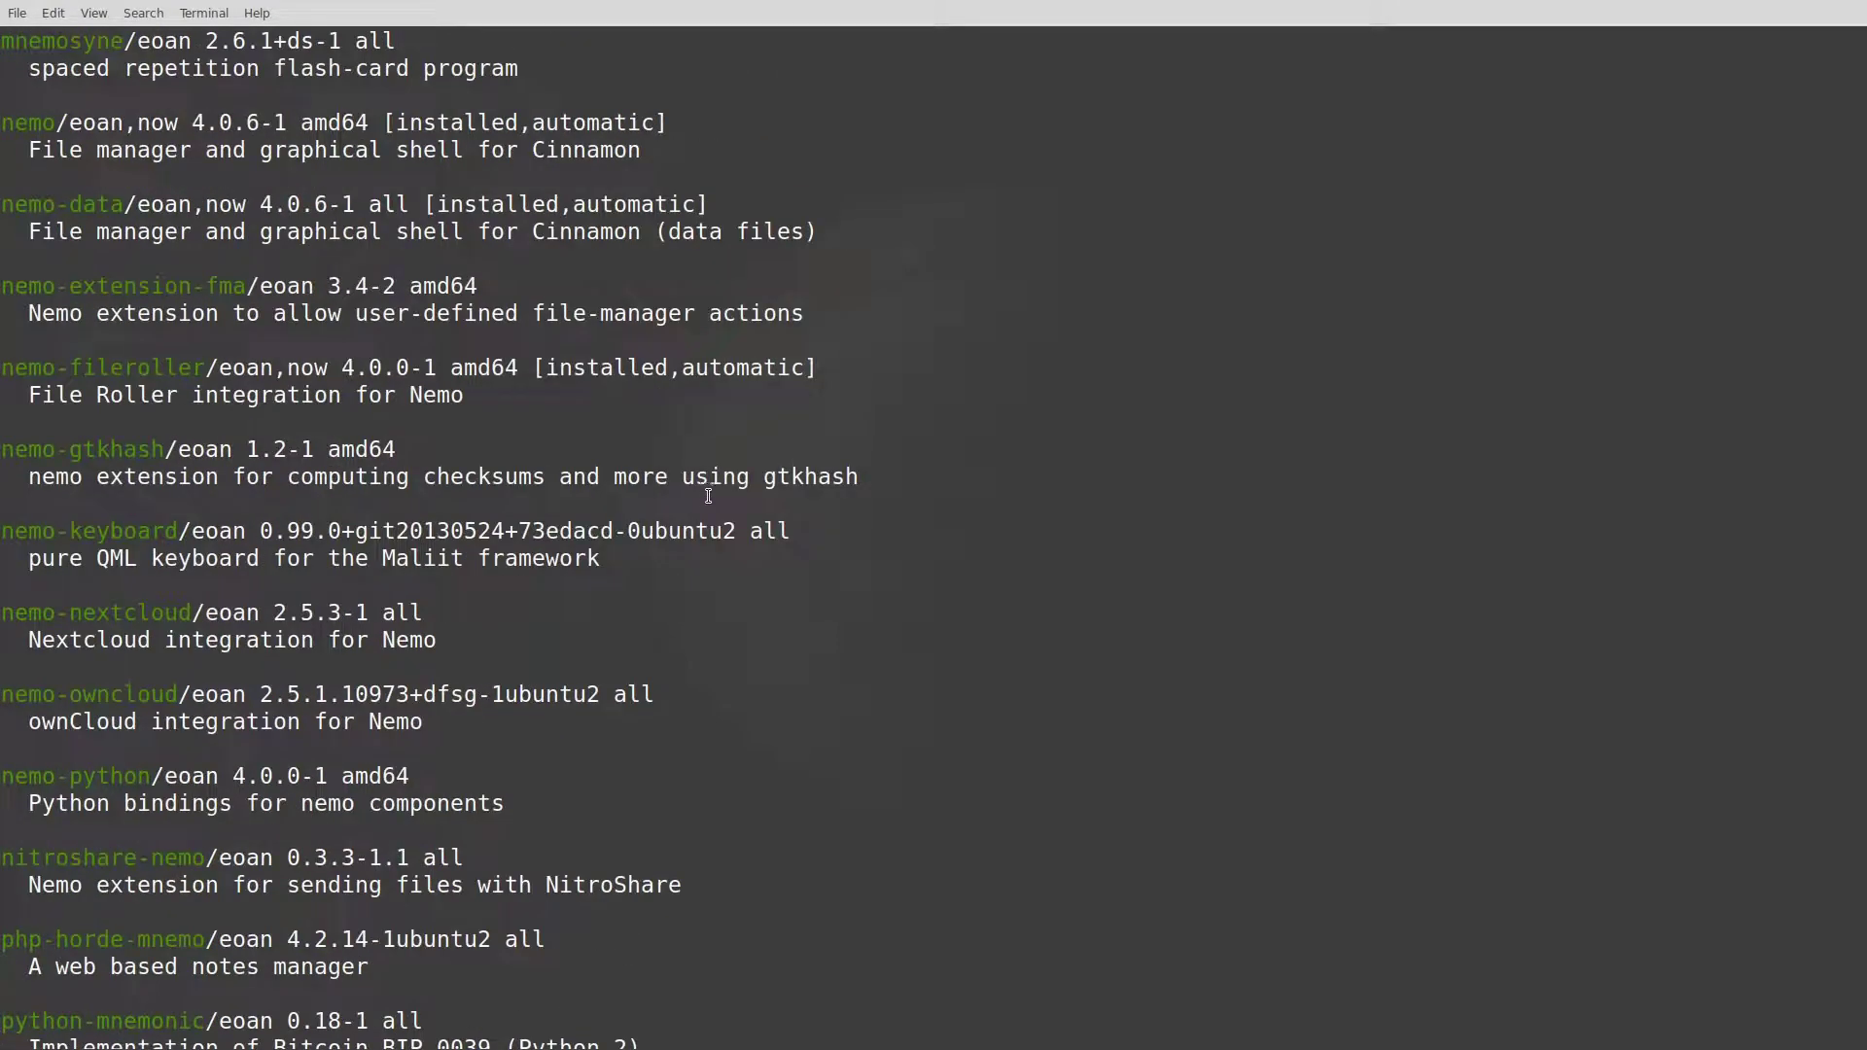
{"action": "key", "text": "F11"}
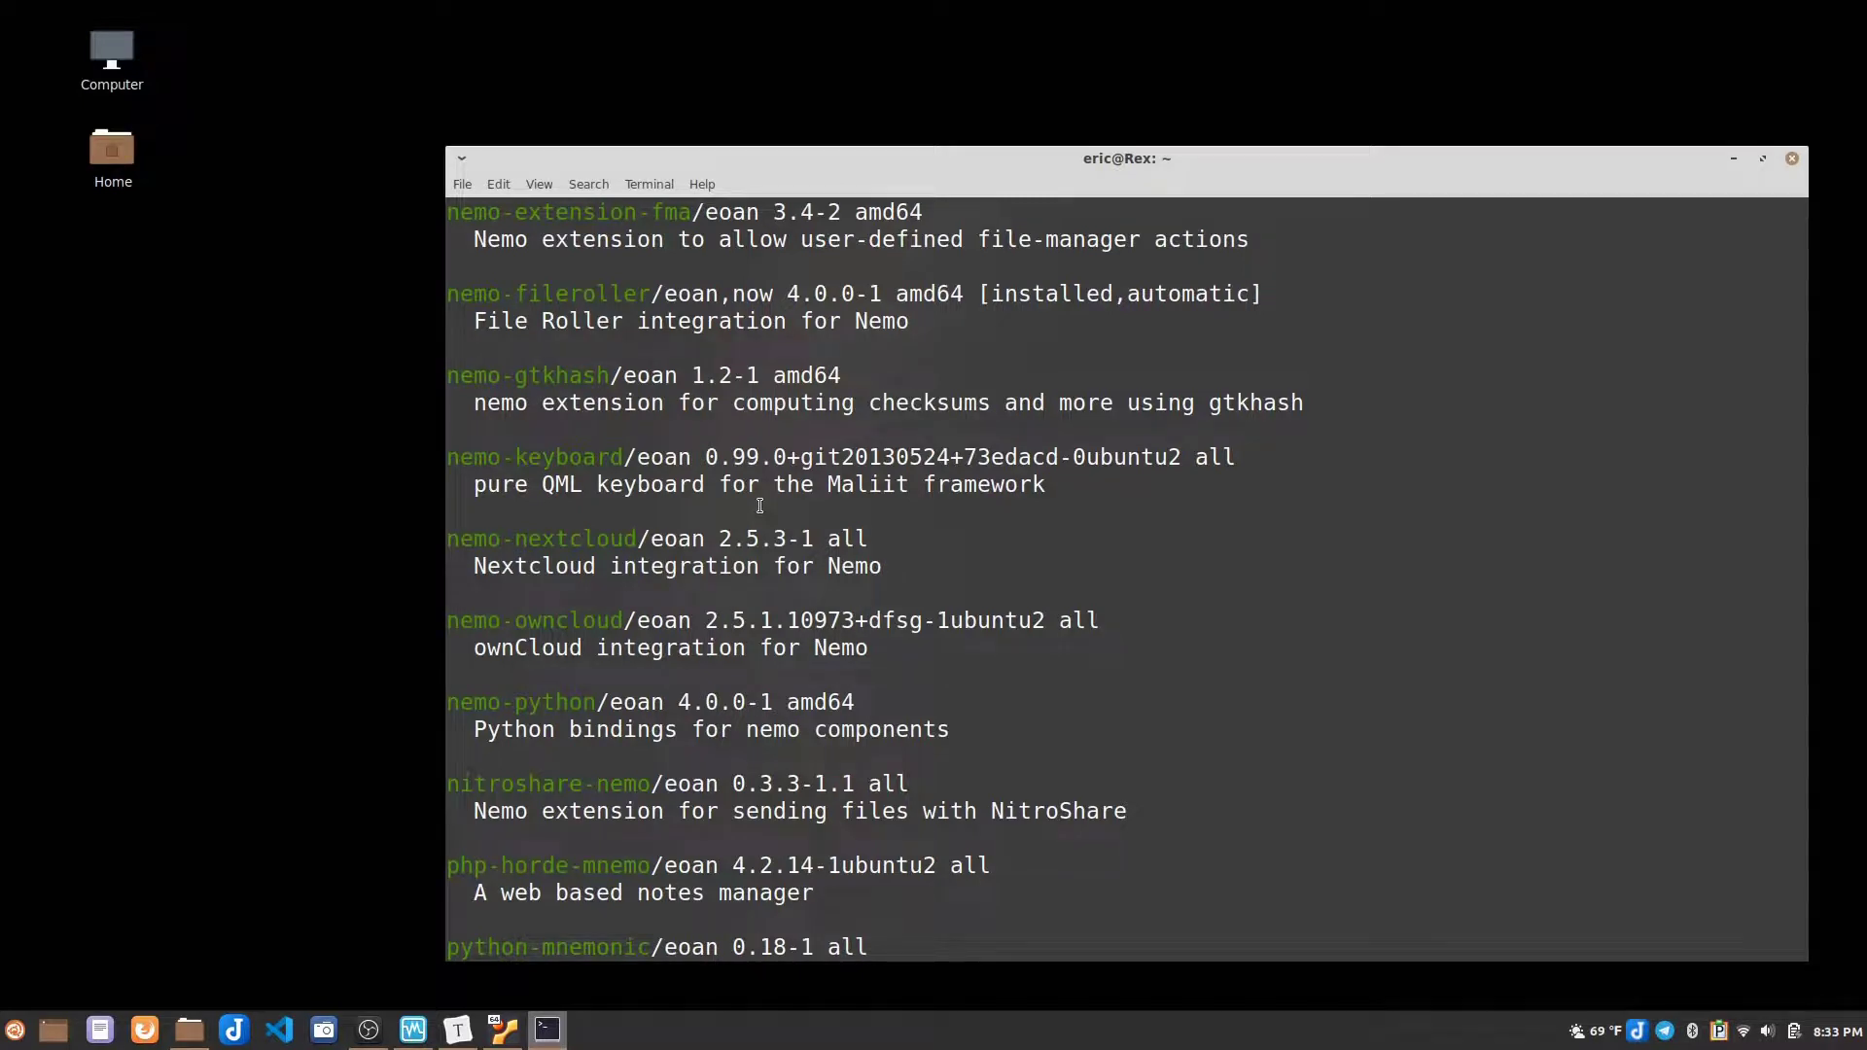
{"action": "left_click", "coordinate": [15, 1030]}
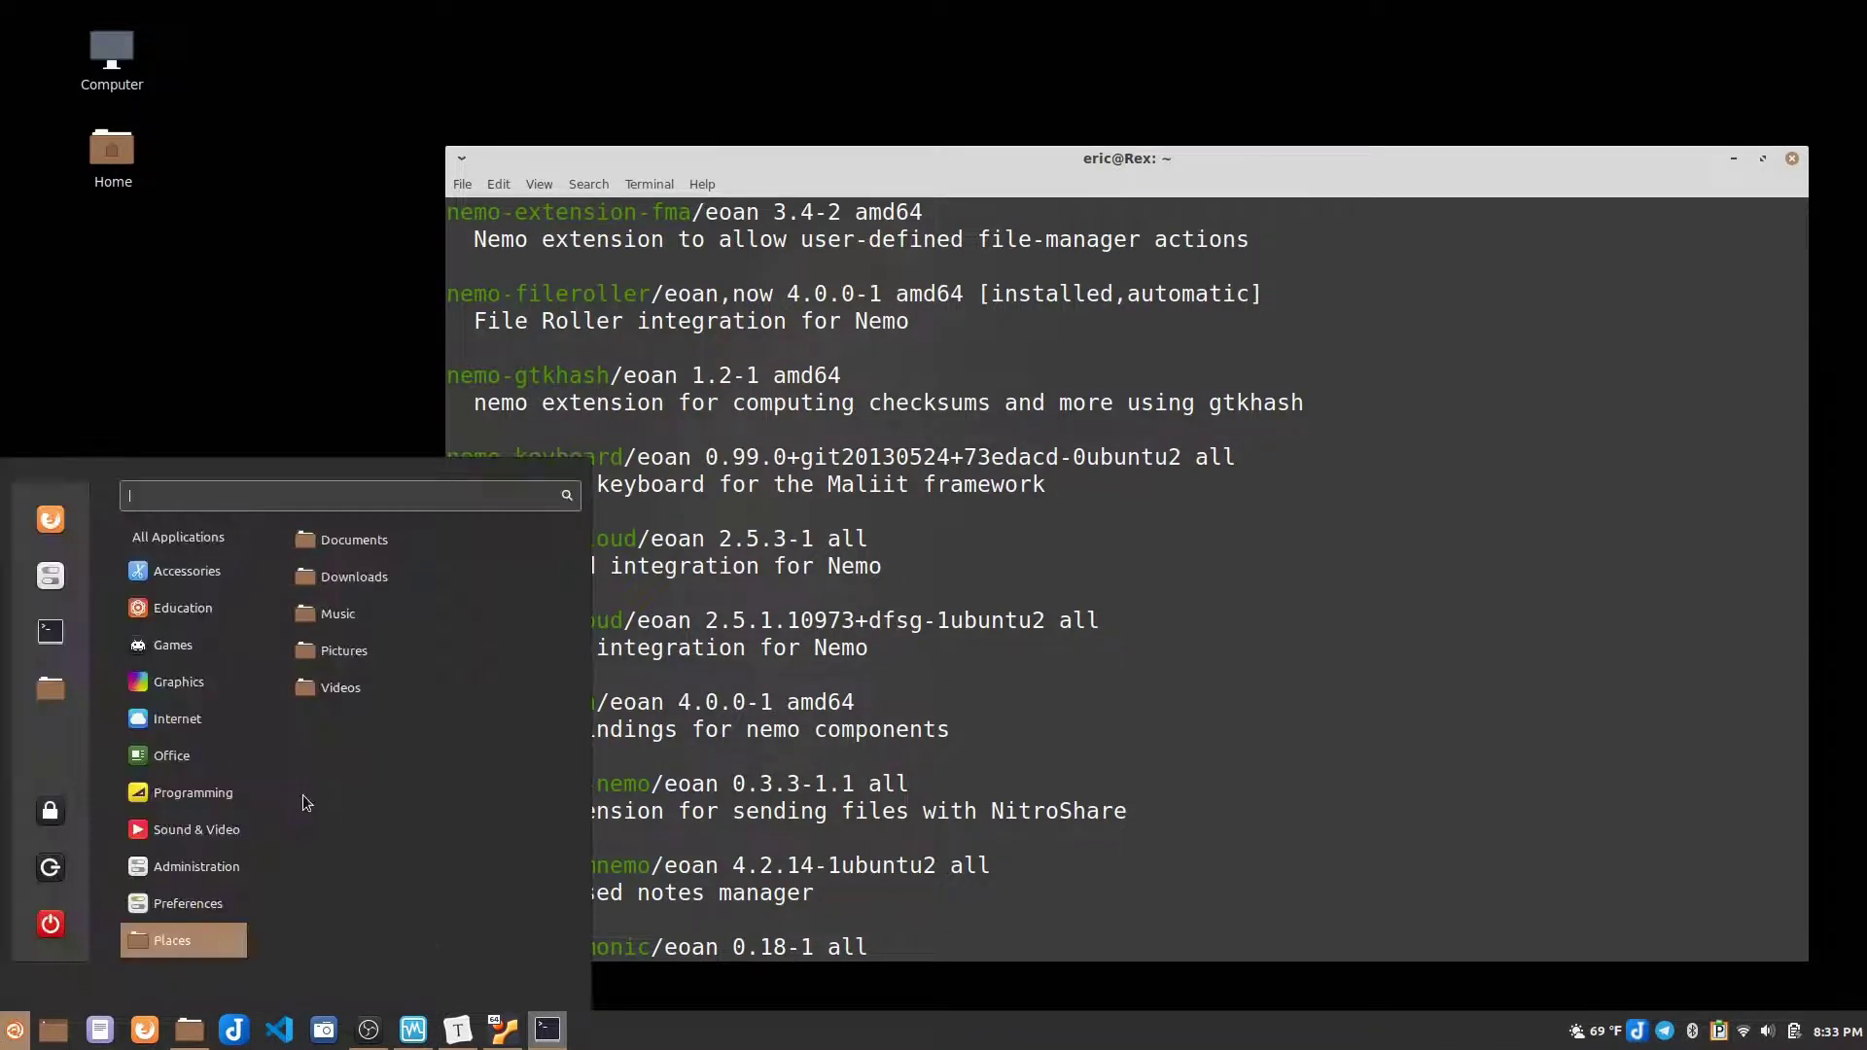
{"action": "mouse_move", "coordinate": [143, 581]}
{"action": "mouse_move", "coordinate": [180, 685]}
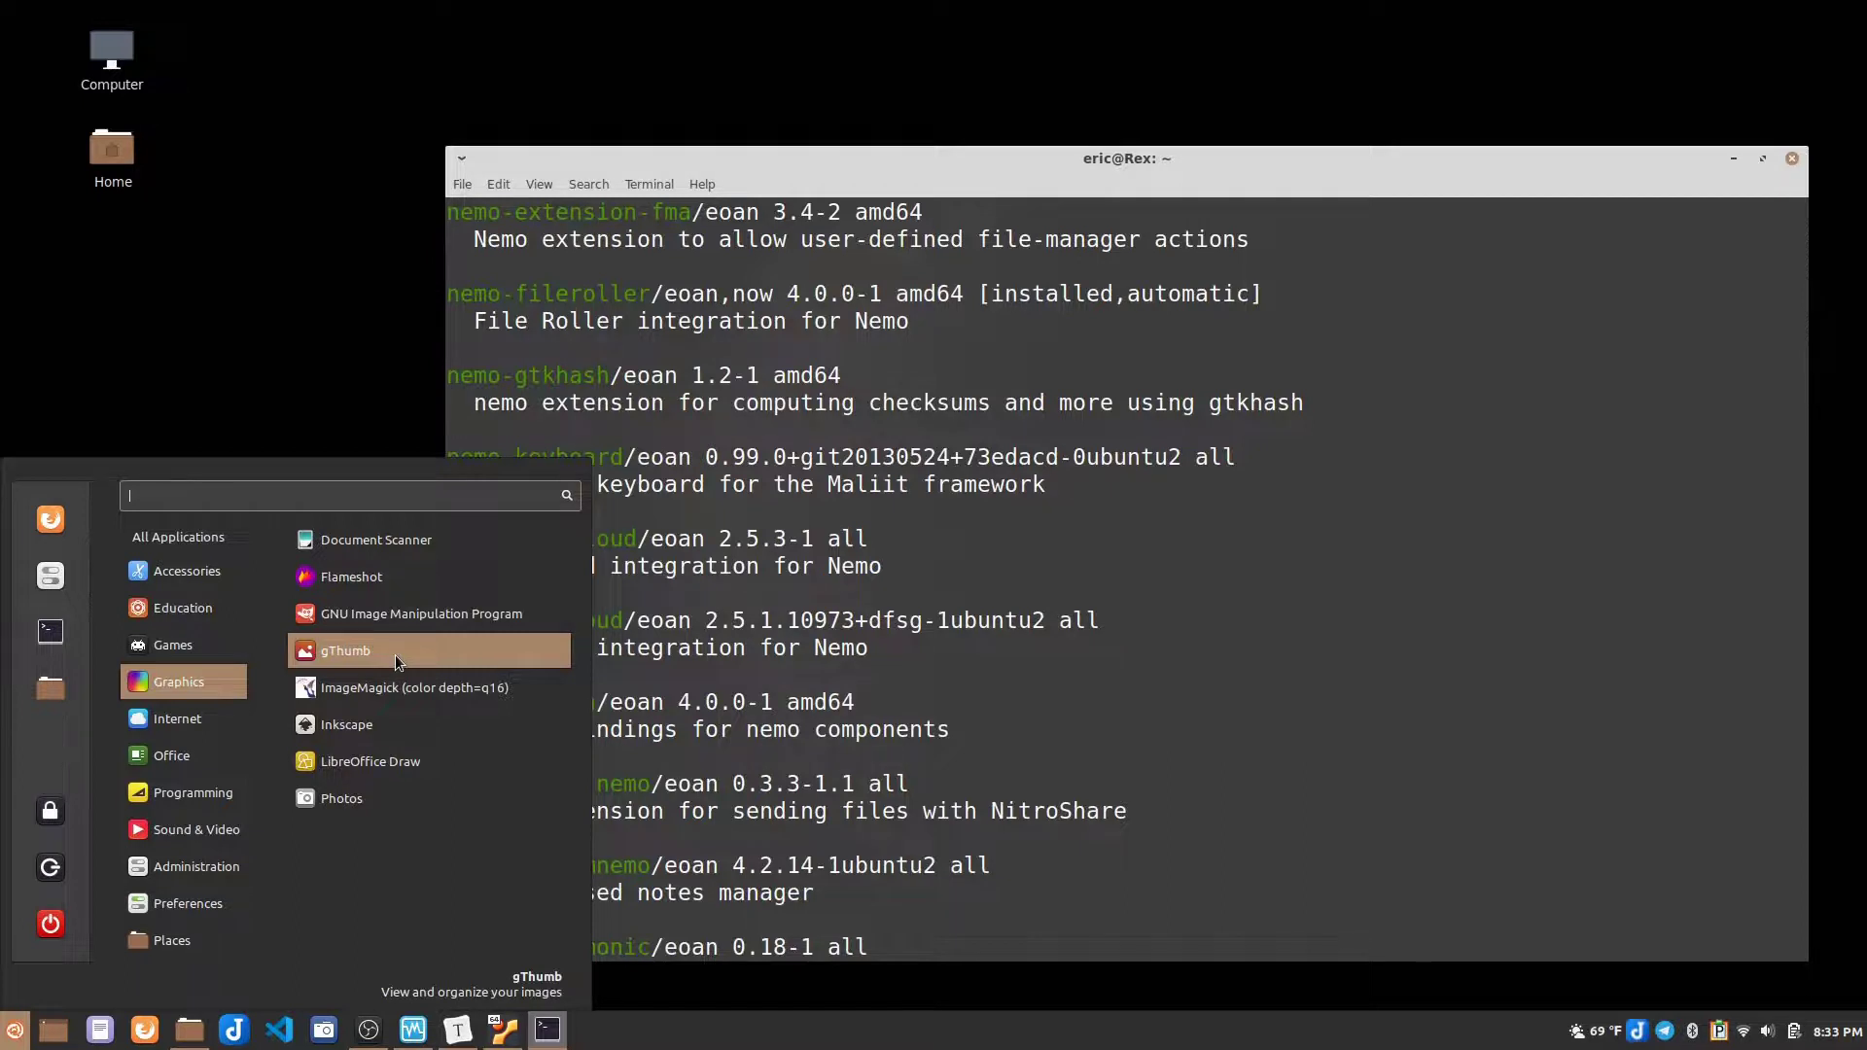
{"action": "left_click", "coordinate": [410, 333]}
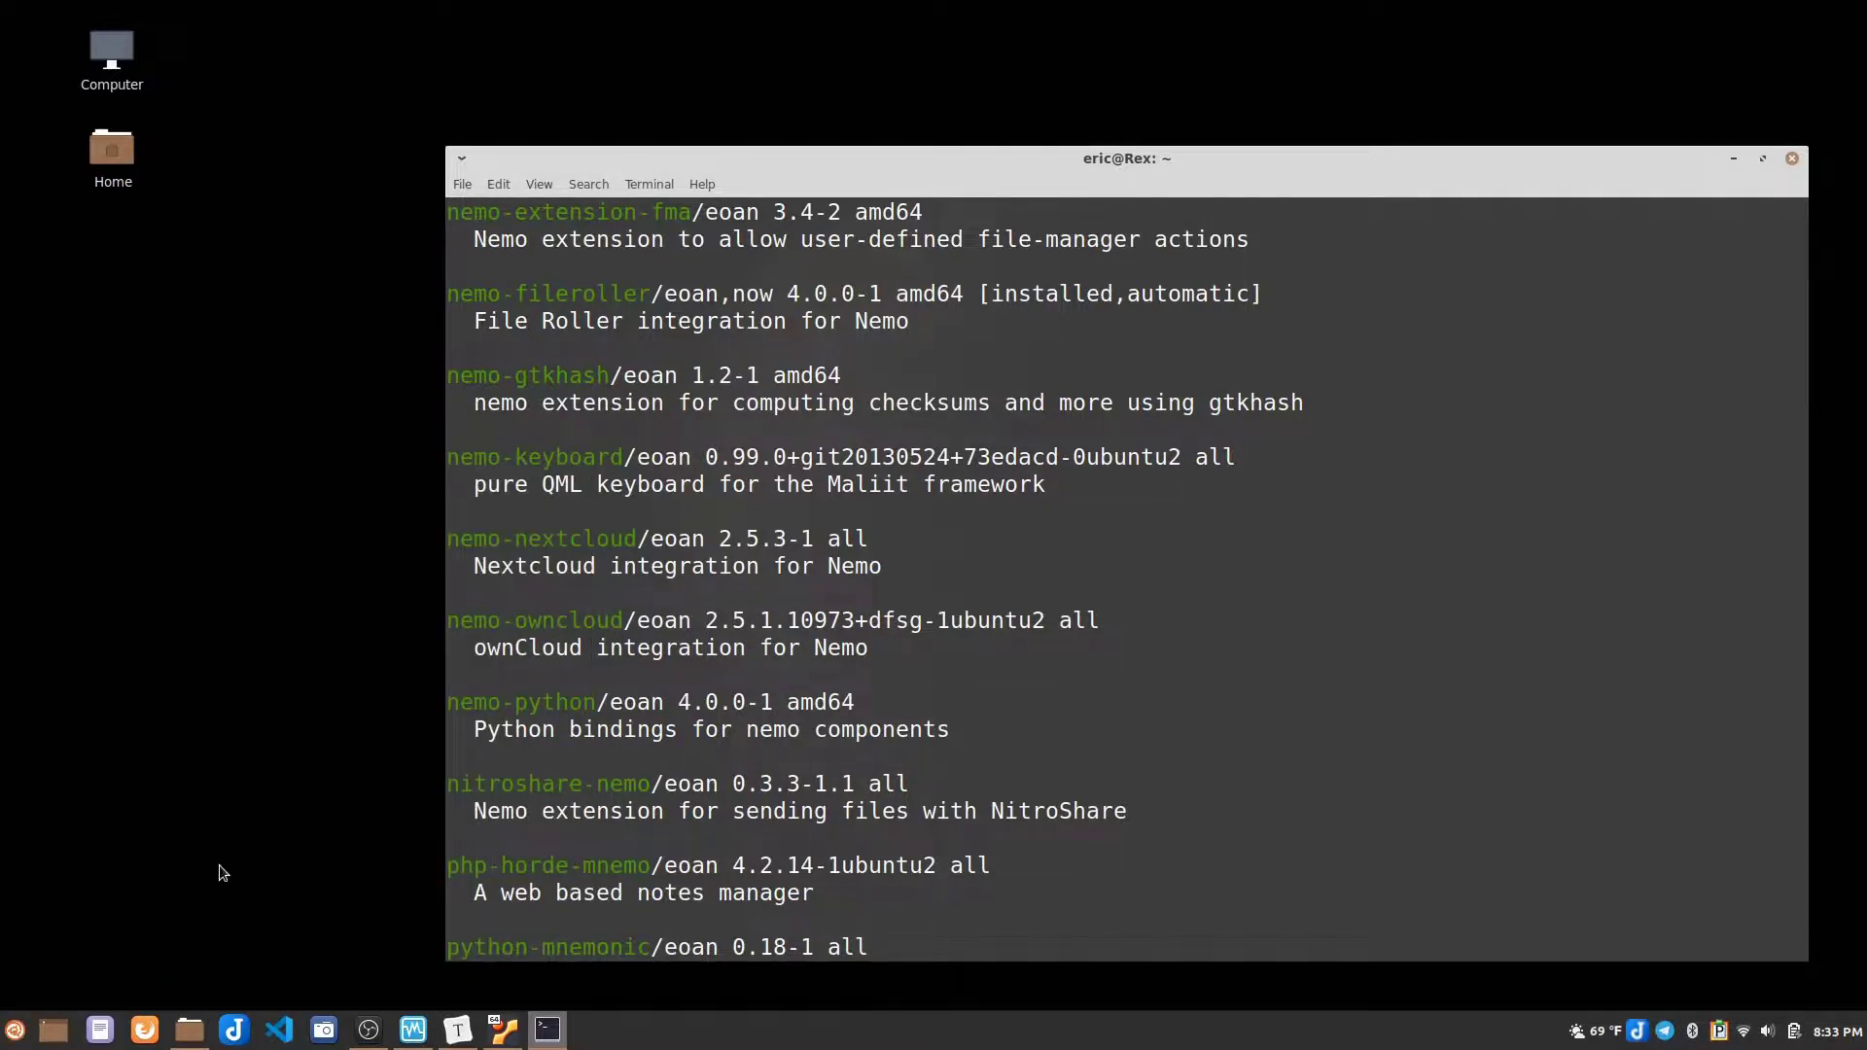
{"action": "left_click", "coordinate": [100, 1030]}
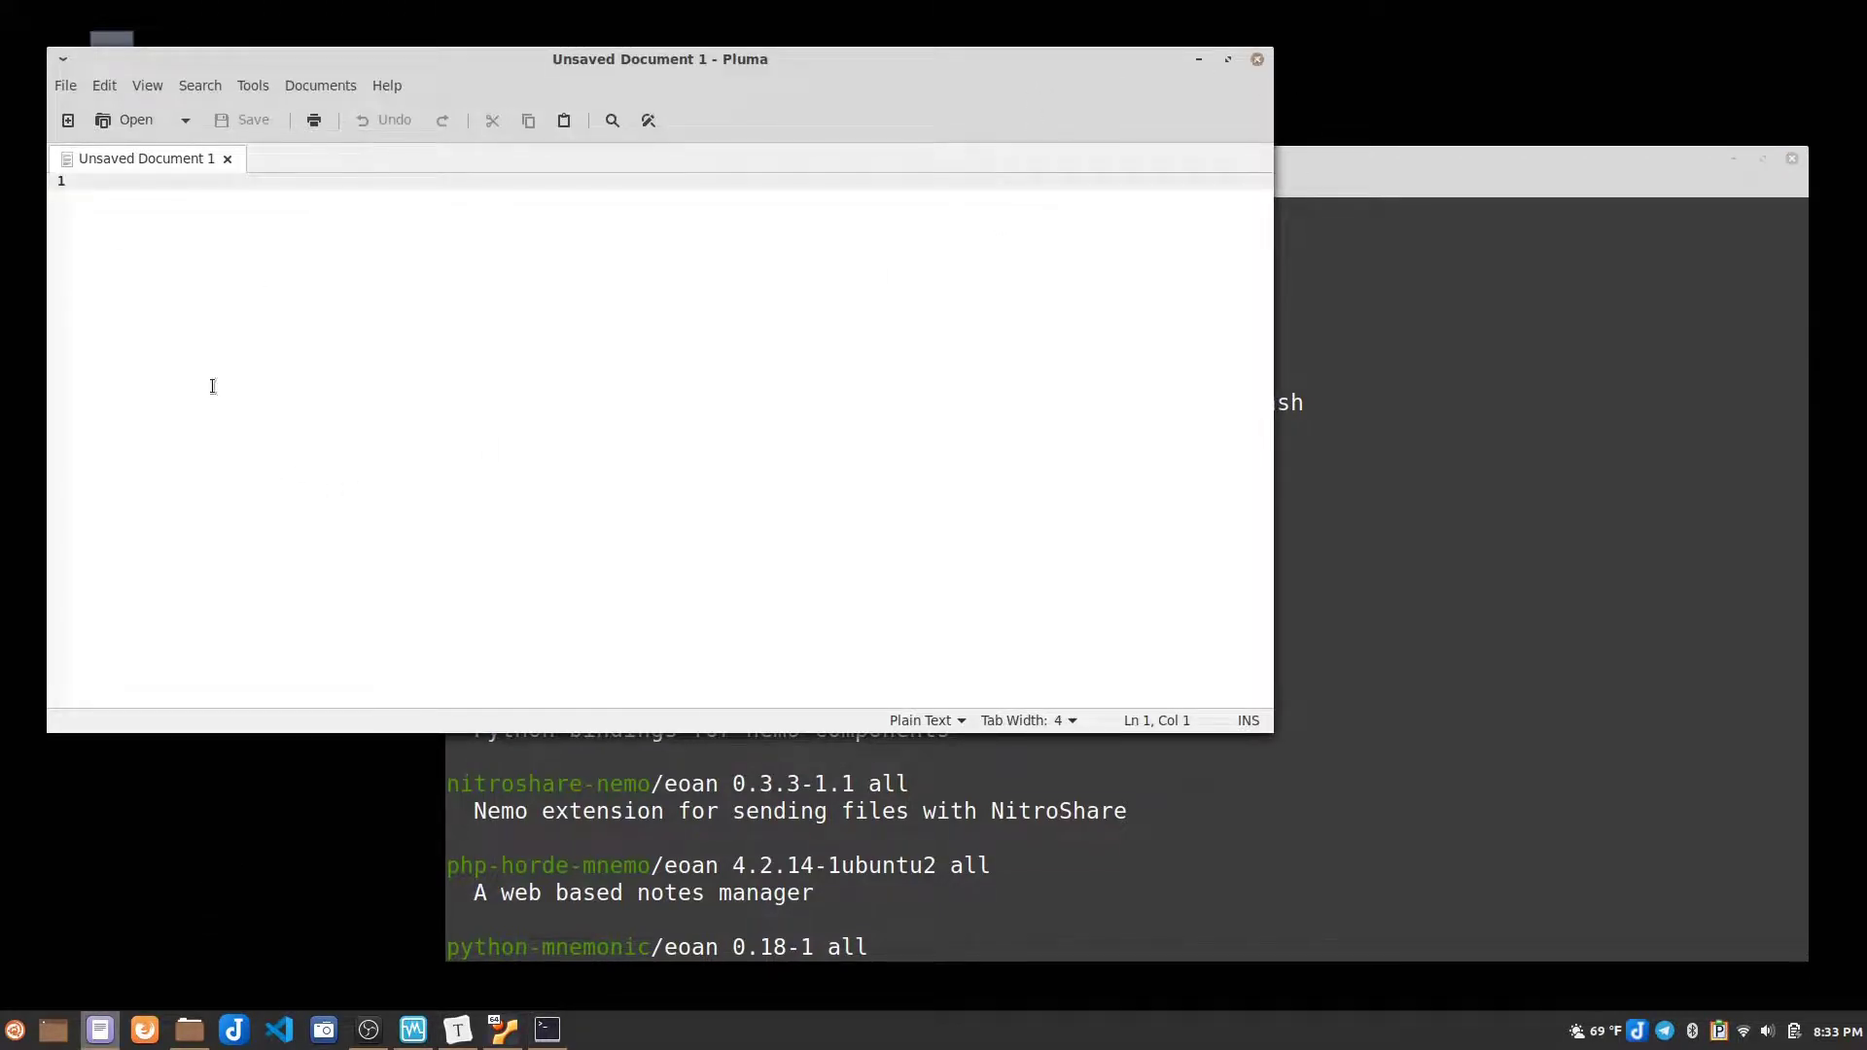
{"action": "left_click", "coordinate": [1257, 63]}
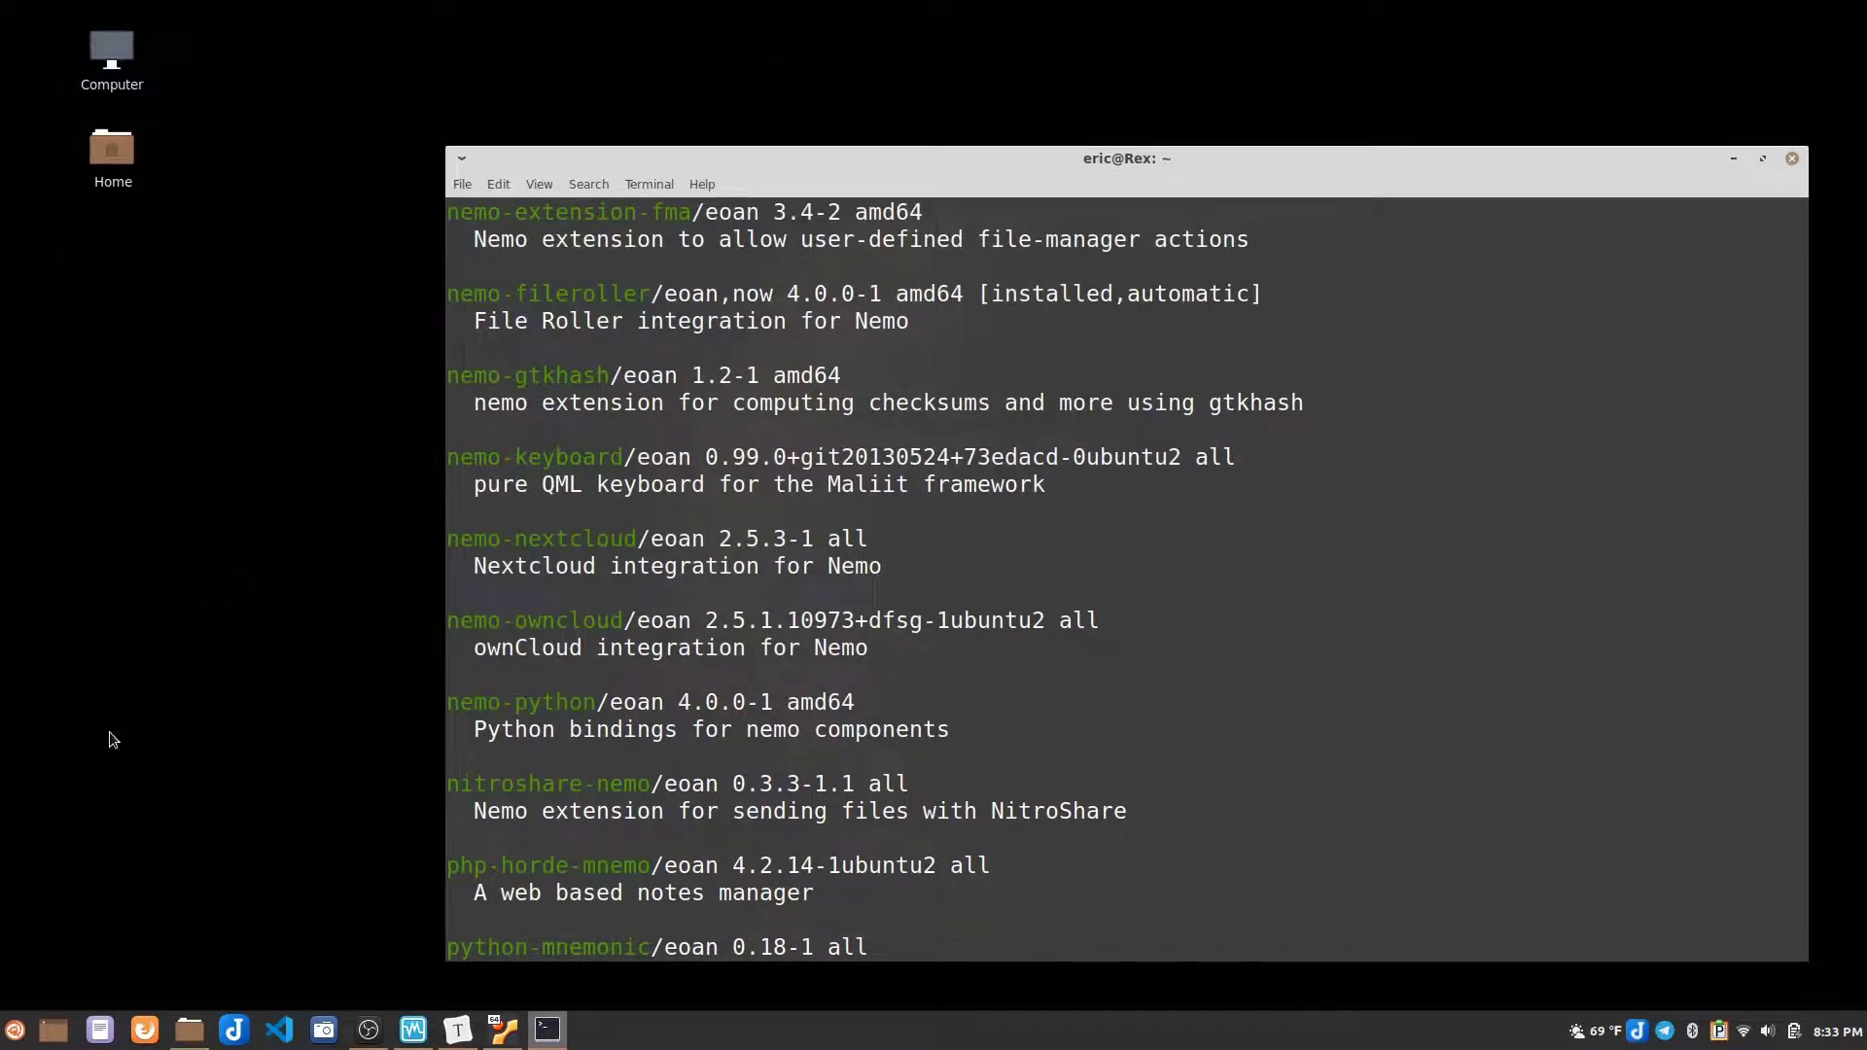
{"action": "left_click", "coordinate": [14, 1031]}
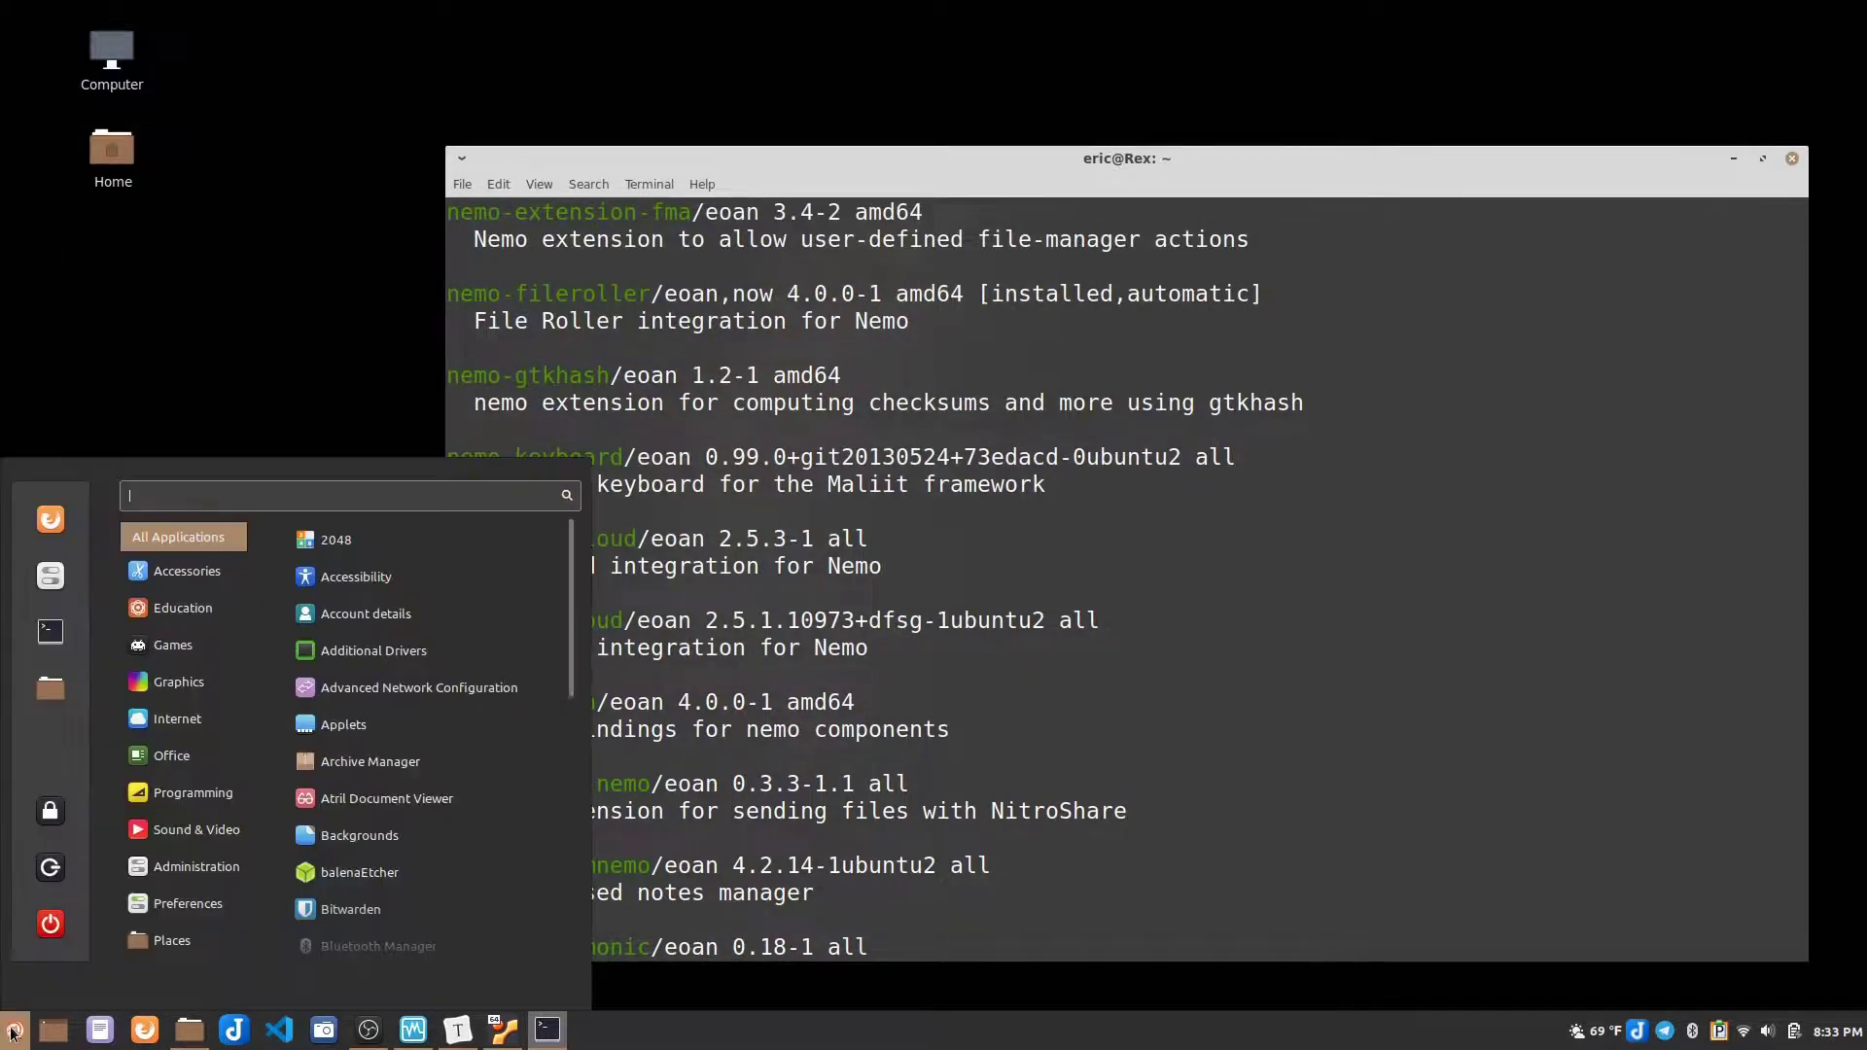
{"action": "type", "text": "disk"}
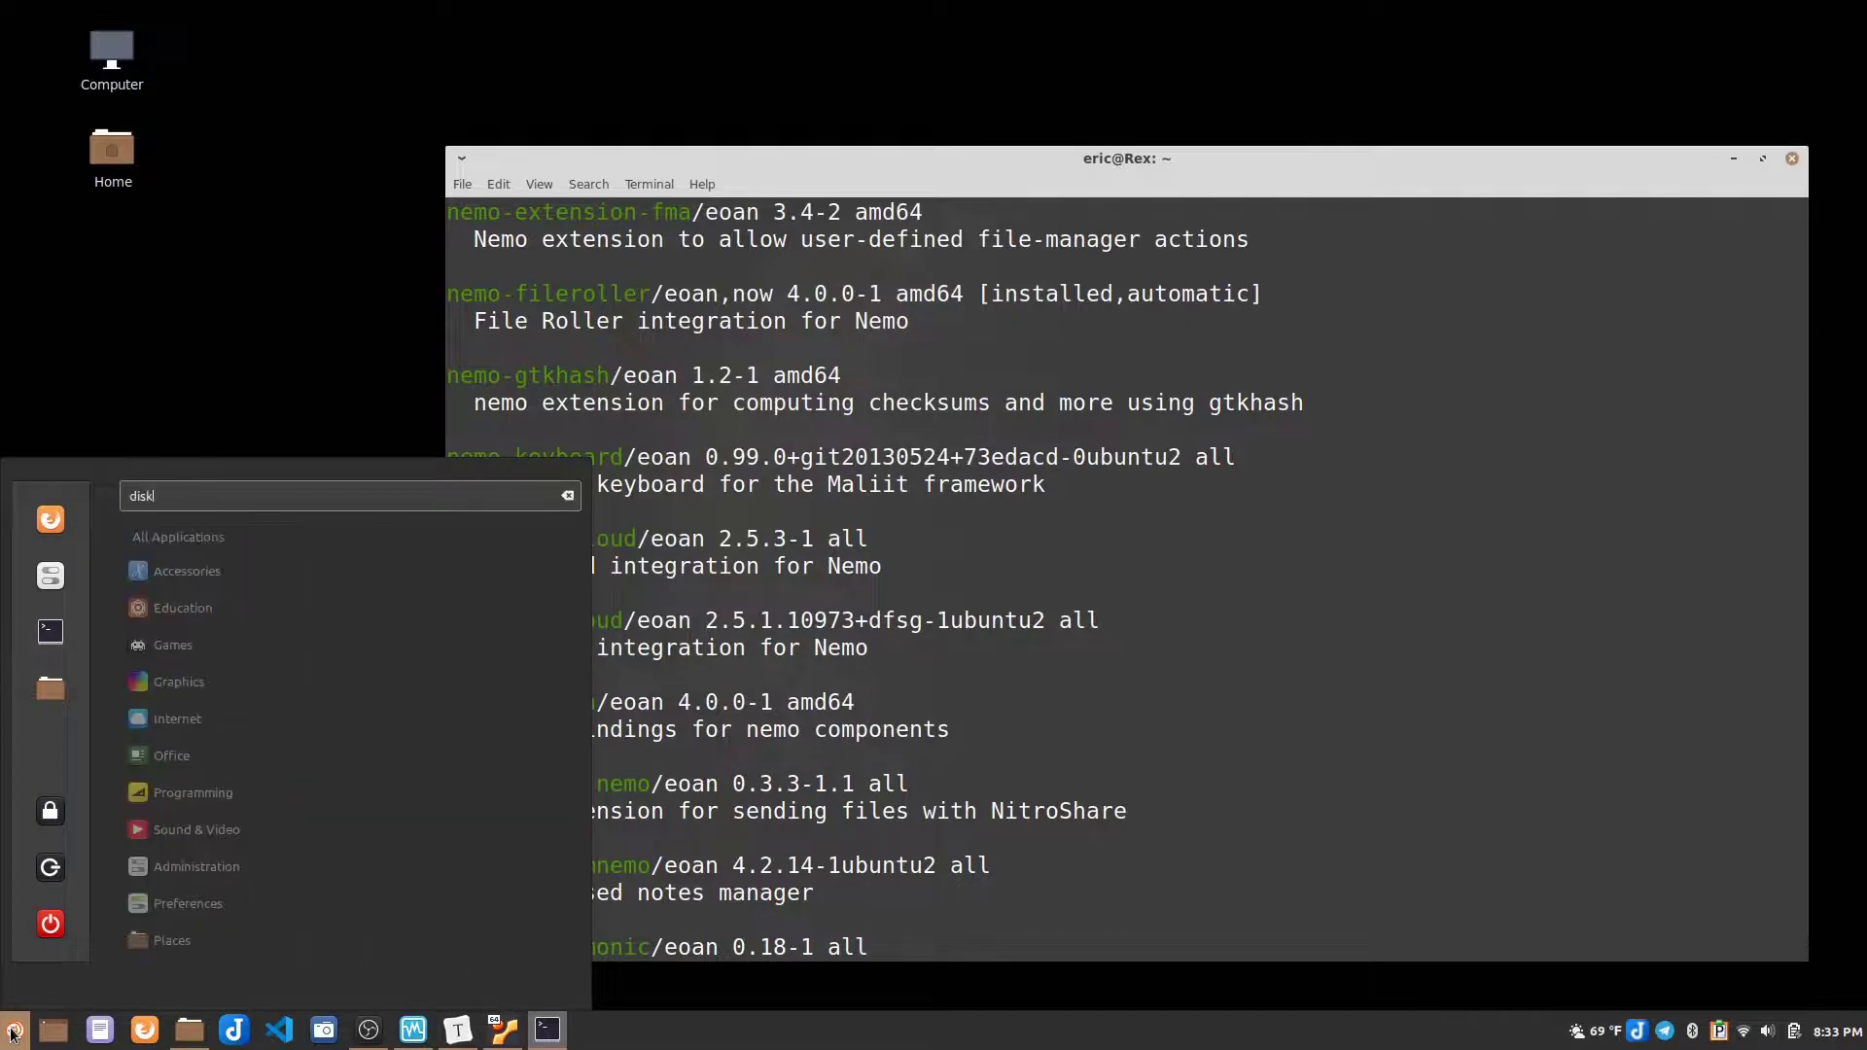
{"action": "key", "text": "BackSpace"}
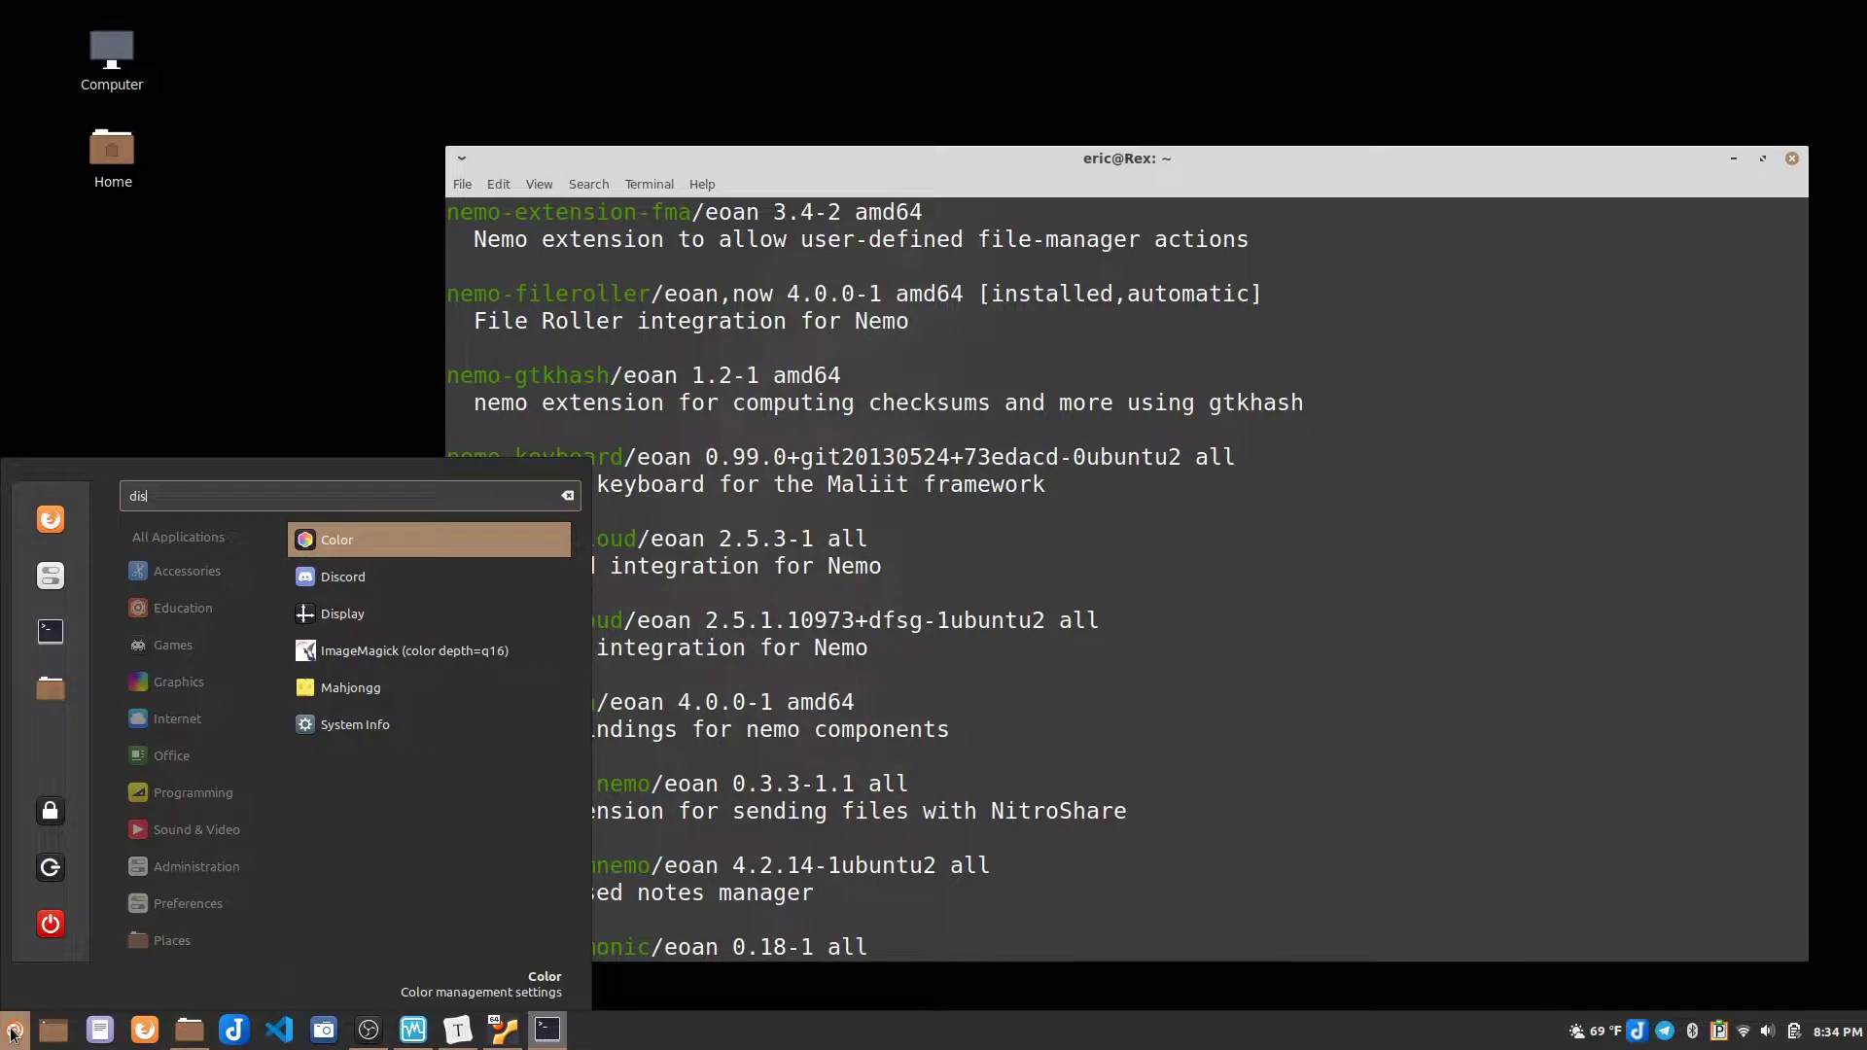
{"action": "key", "text": "BackSpace"}
{"action": "key", "text": "BackSpace"}
{"action": "key", "text": "BackSpace"}
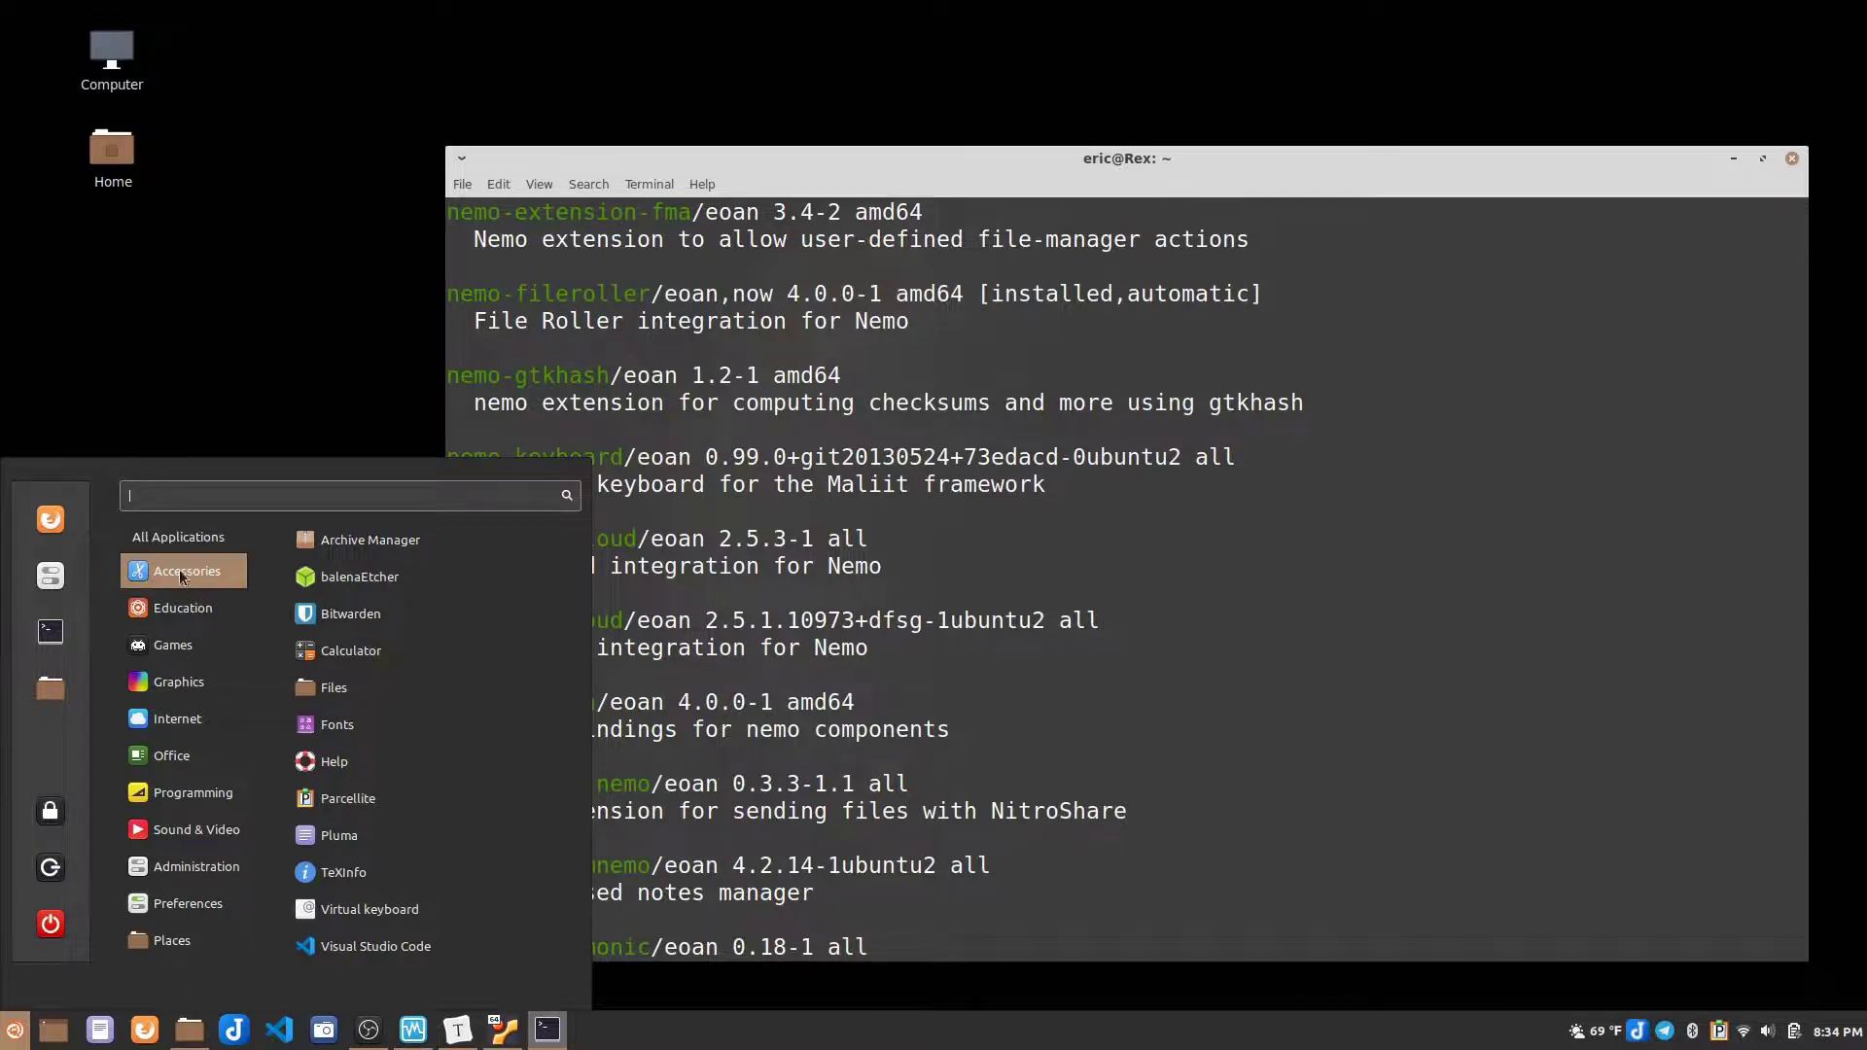
{"action": "left_click", "coordinate": [286, 343]}
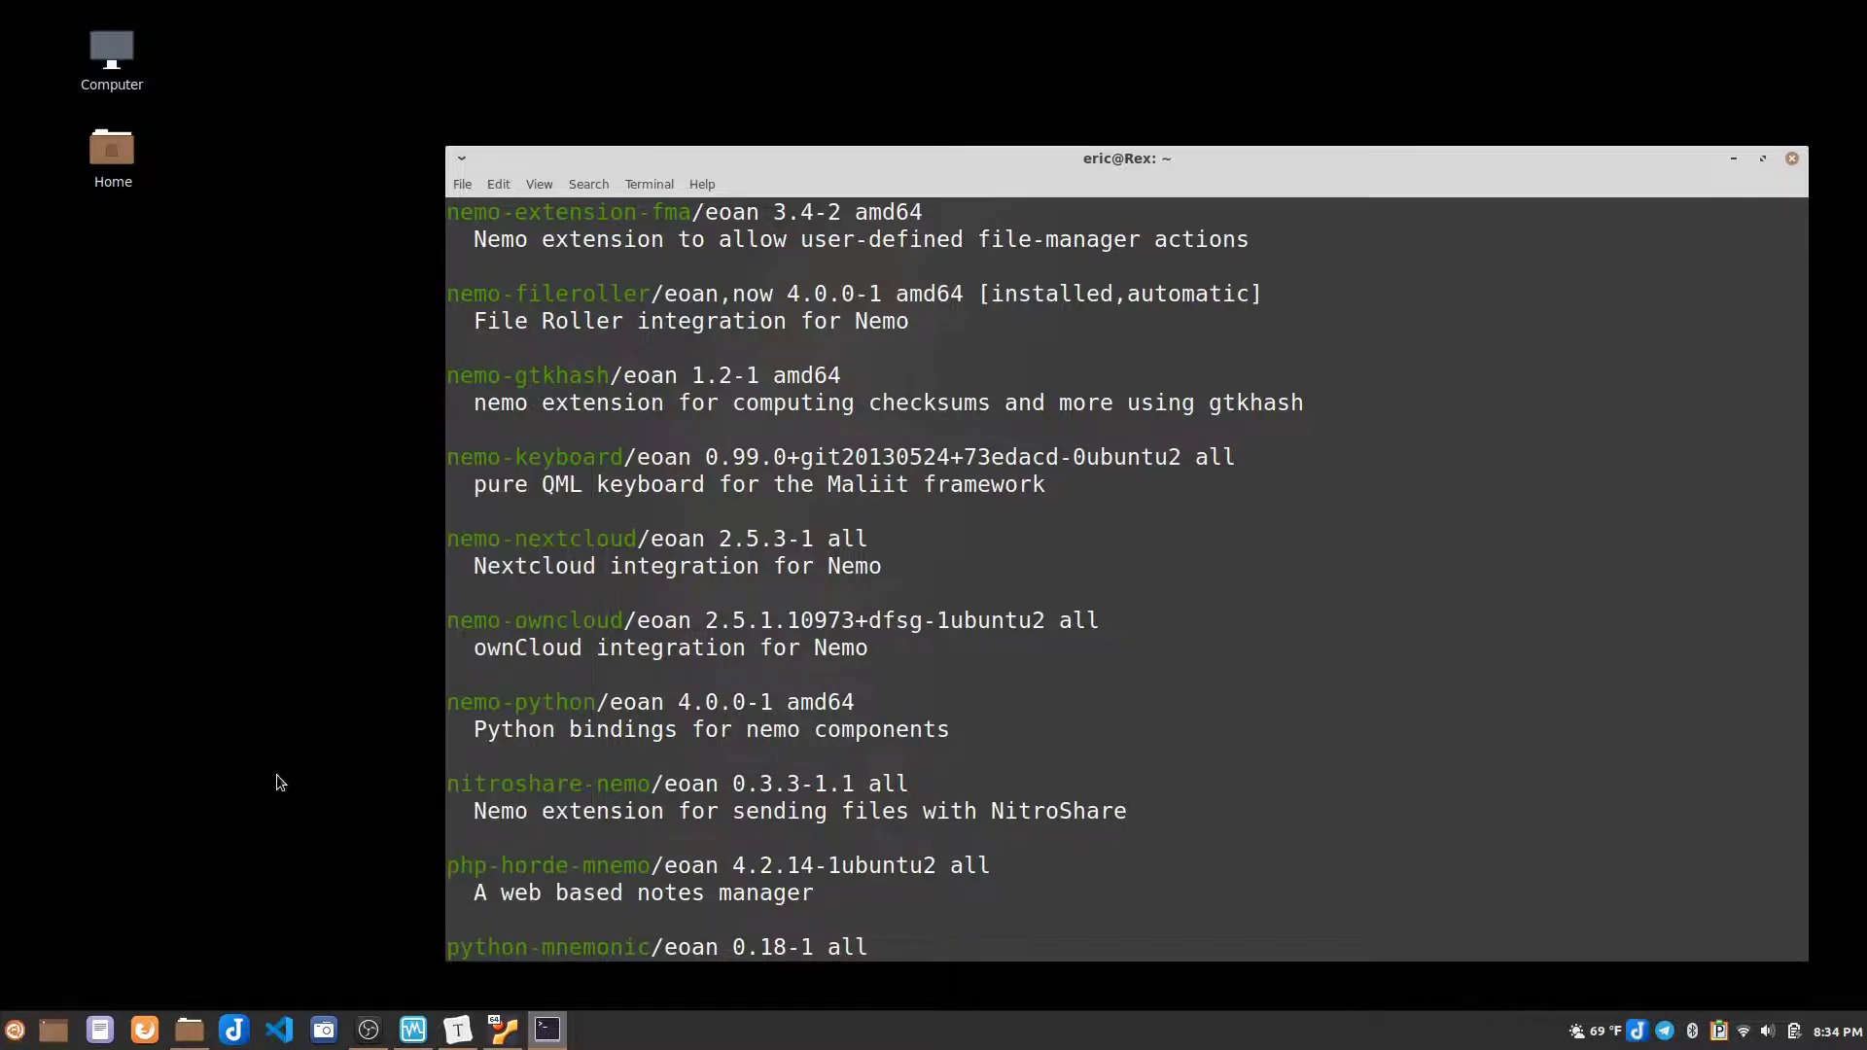
Restart the guest into the installed system and show the host's System Info page.
{"action": "left_click", "coordinate": [503, 1030]}
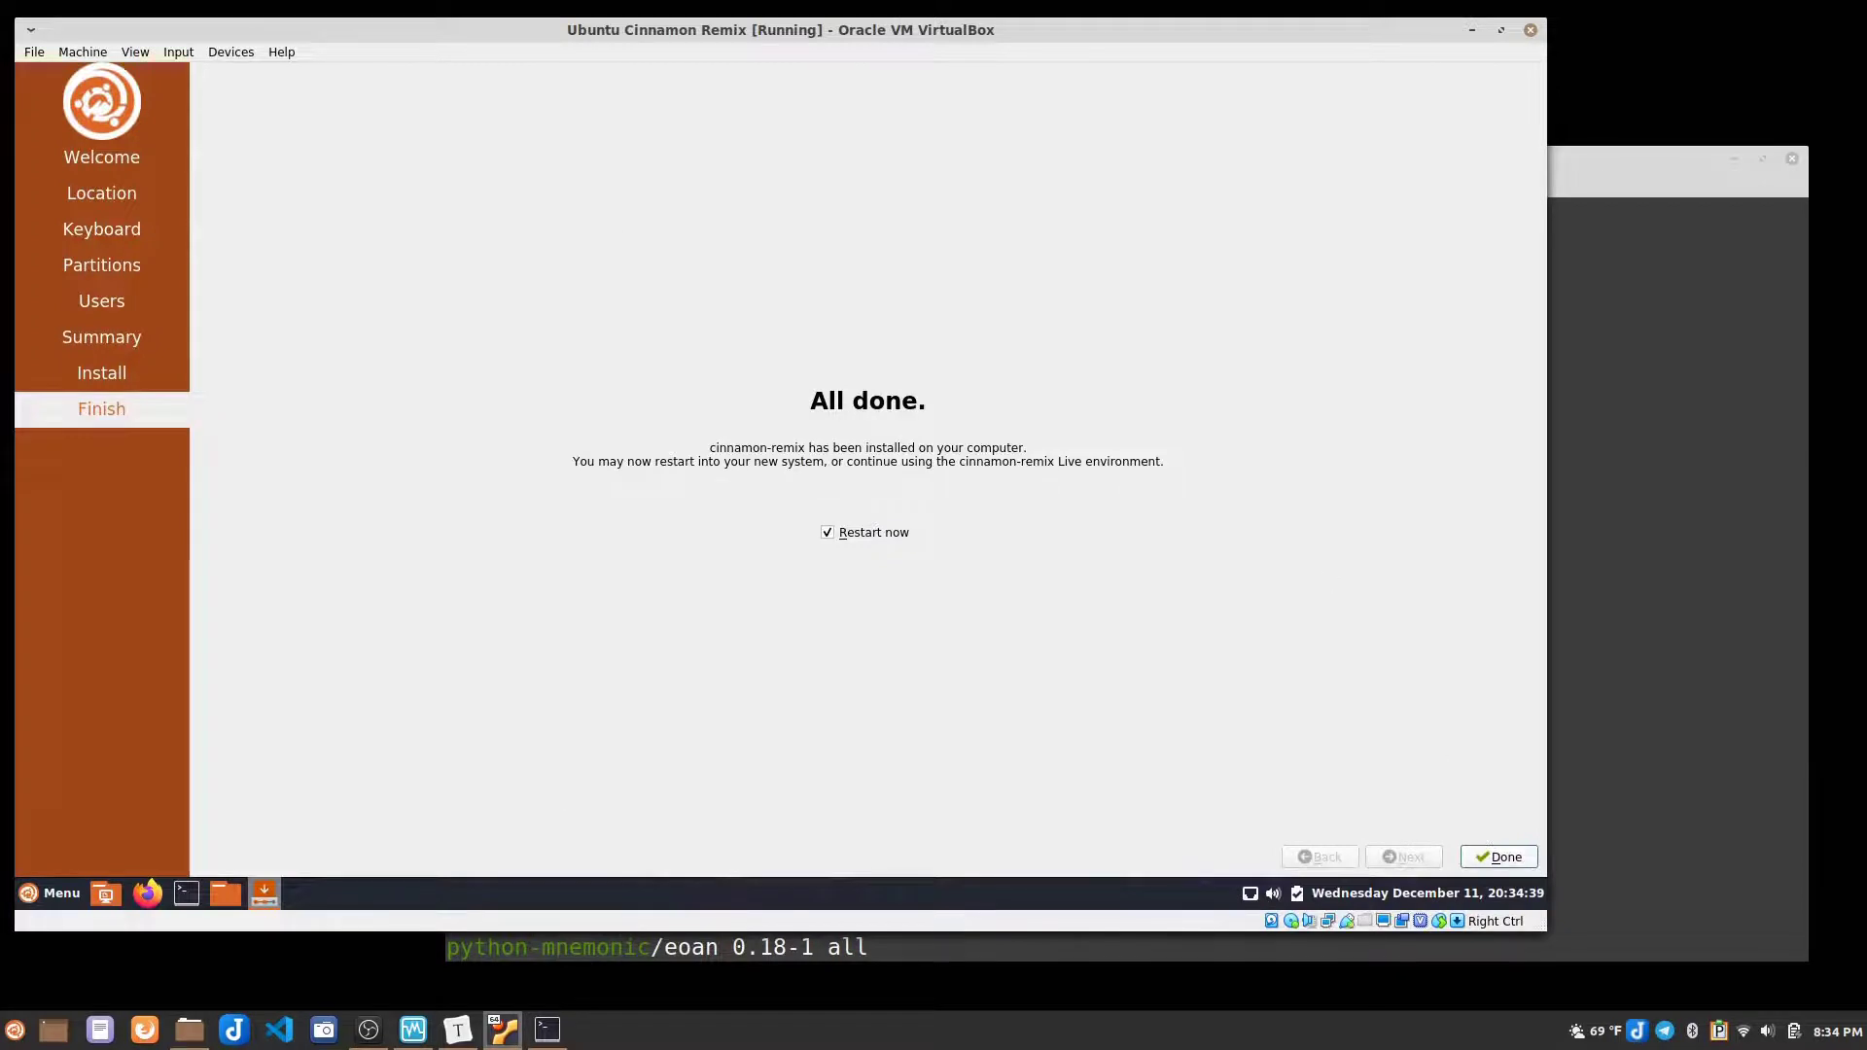
{"action": "key", "text": "Return"}
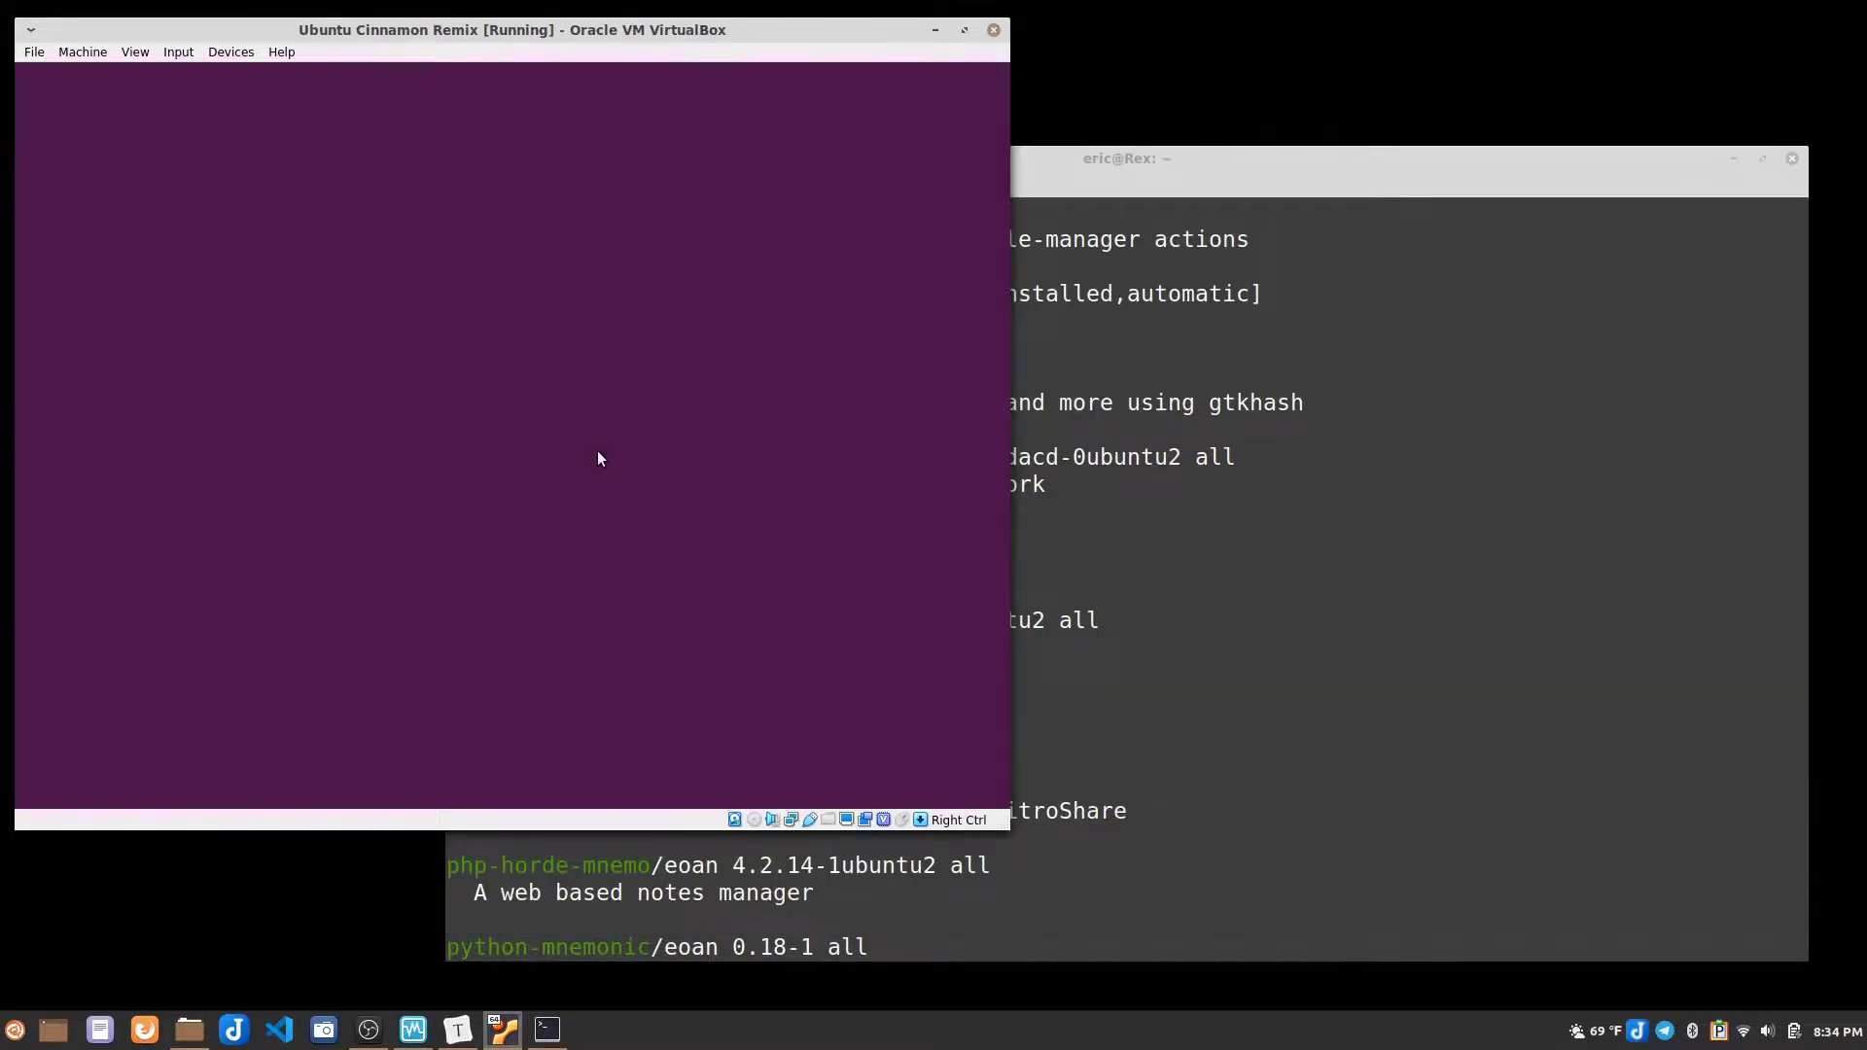
{"action": "left_click", "coordinate": [9, 1046]}
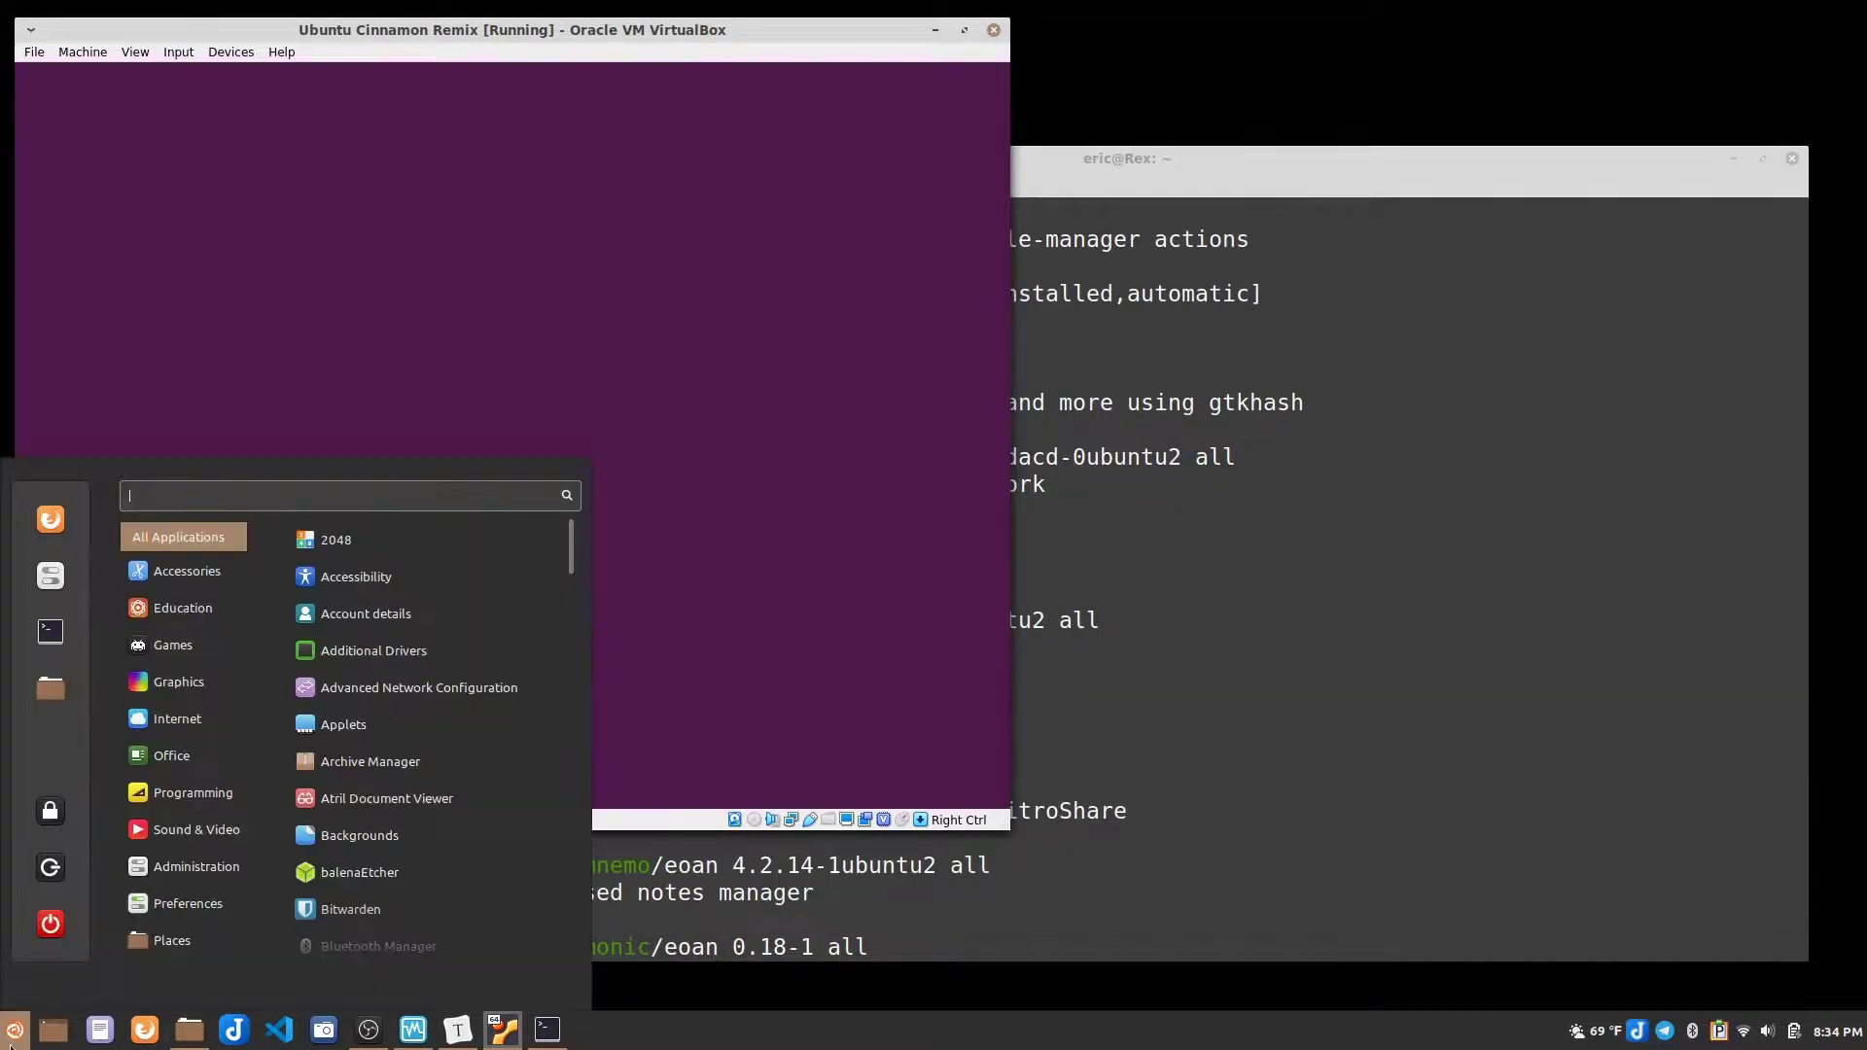
{"action": "type", "text": "vbox"}
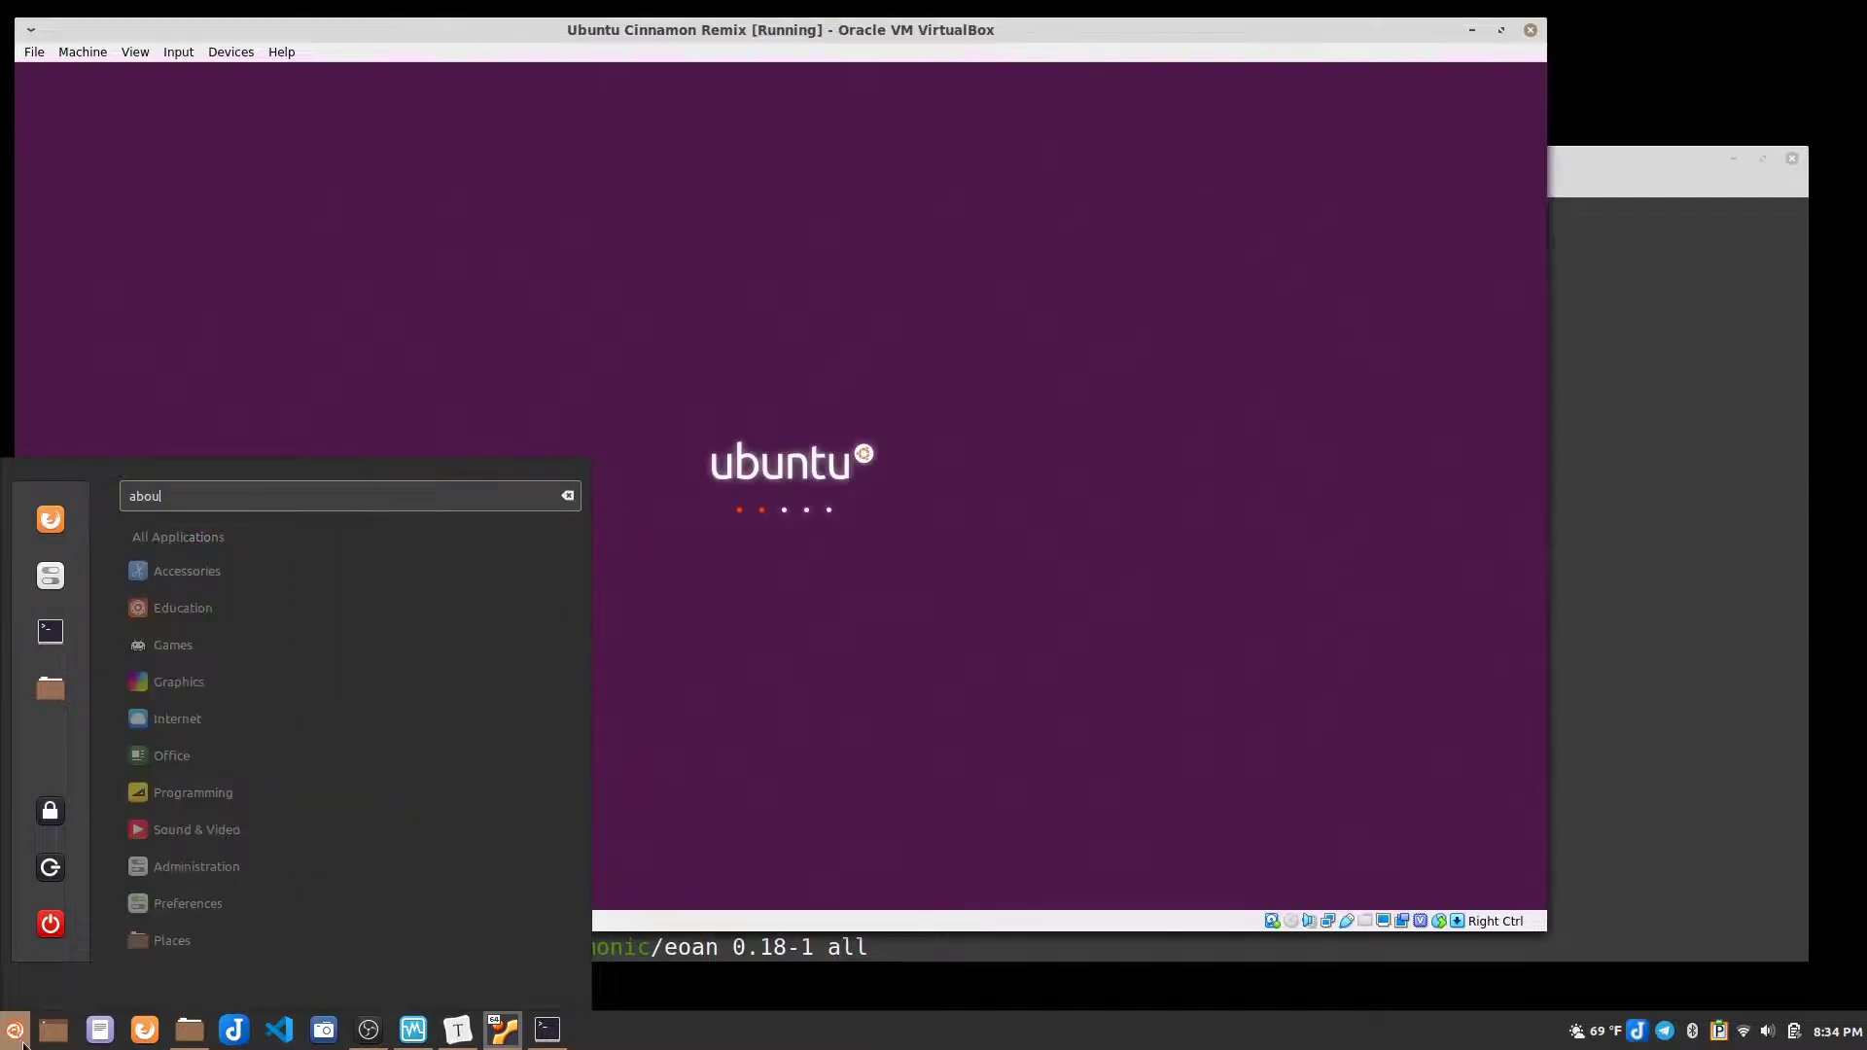
{"action": "key", "text": "Escape"}
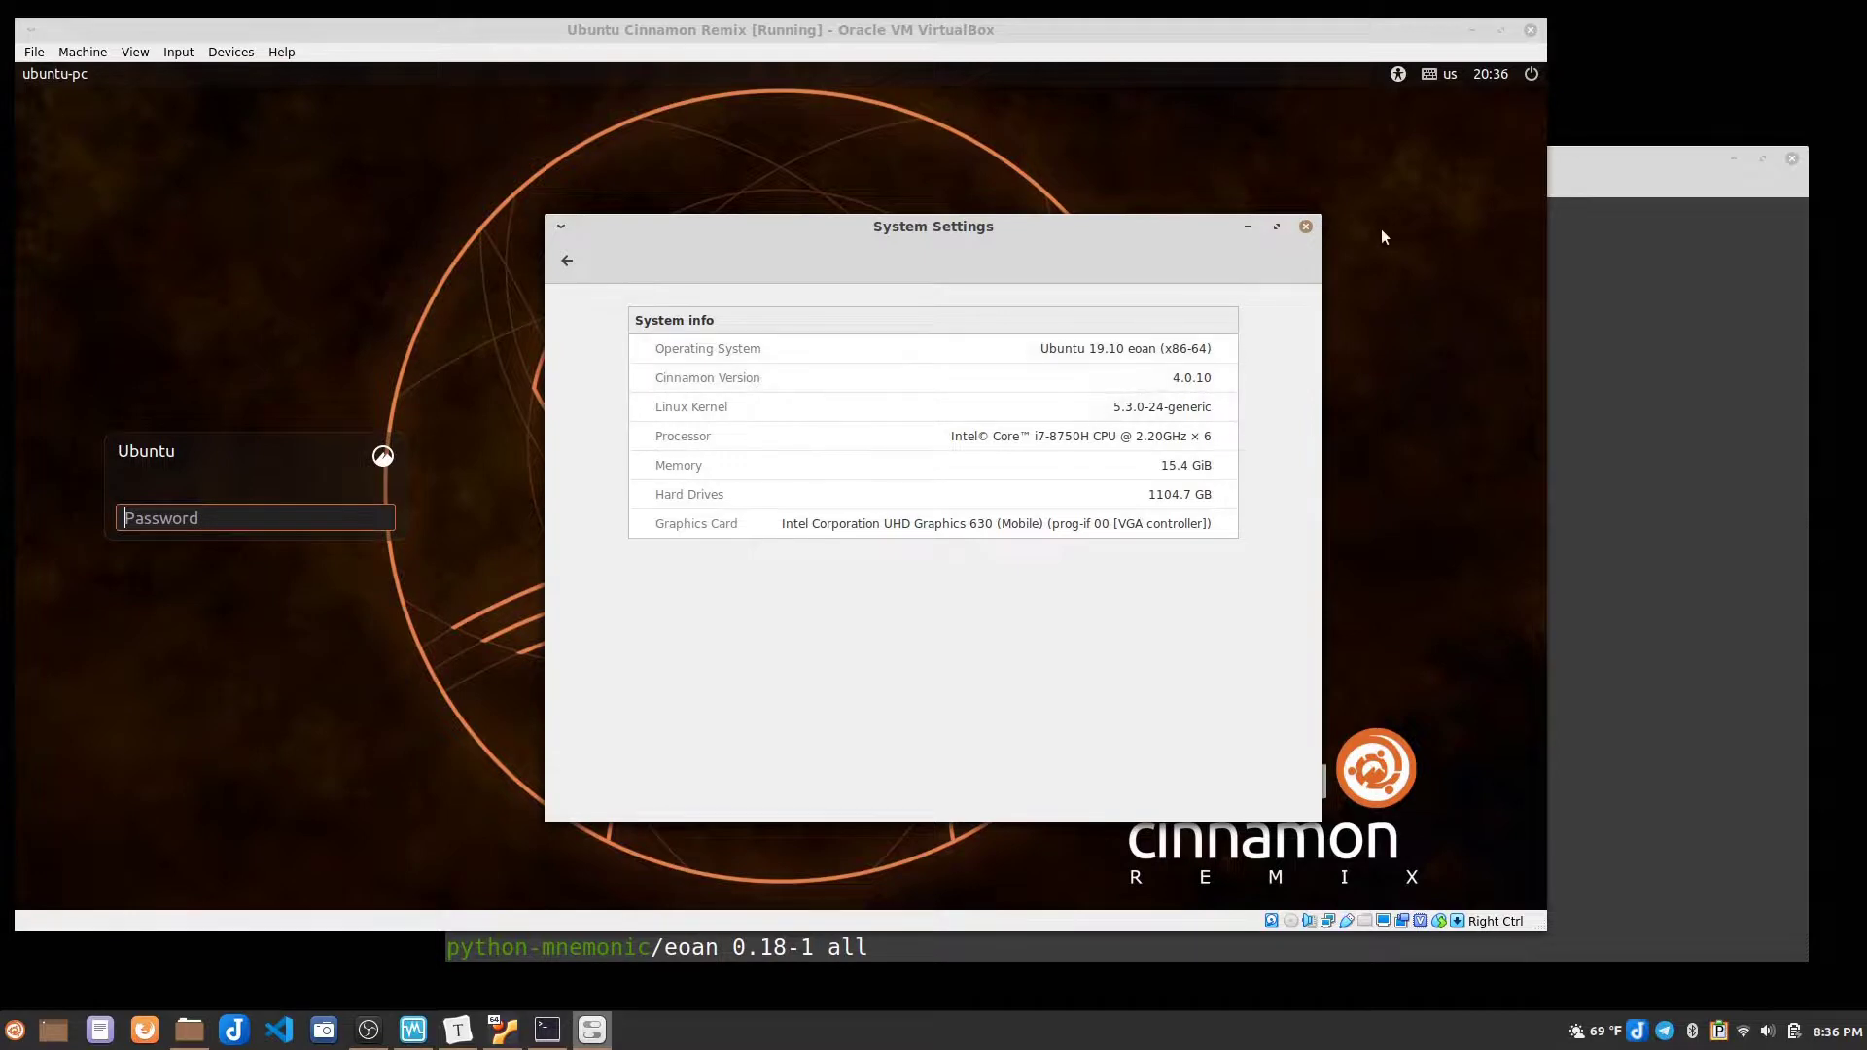
Check the host's Mouse and Touchpad settings, then bring the logged-in guest desktop forward.
{"action": "left_click_drag", "start_coordinate": [1089, 226], "coordinate": [1499, 92]}
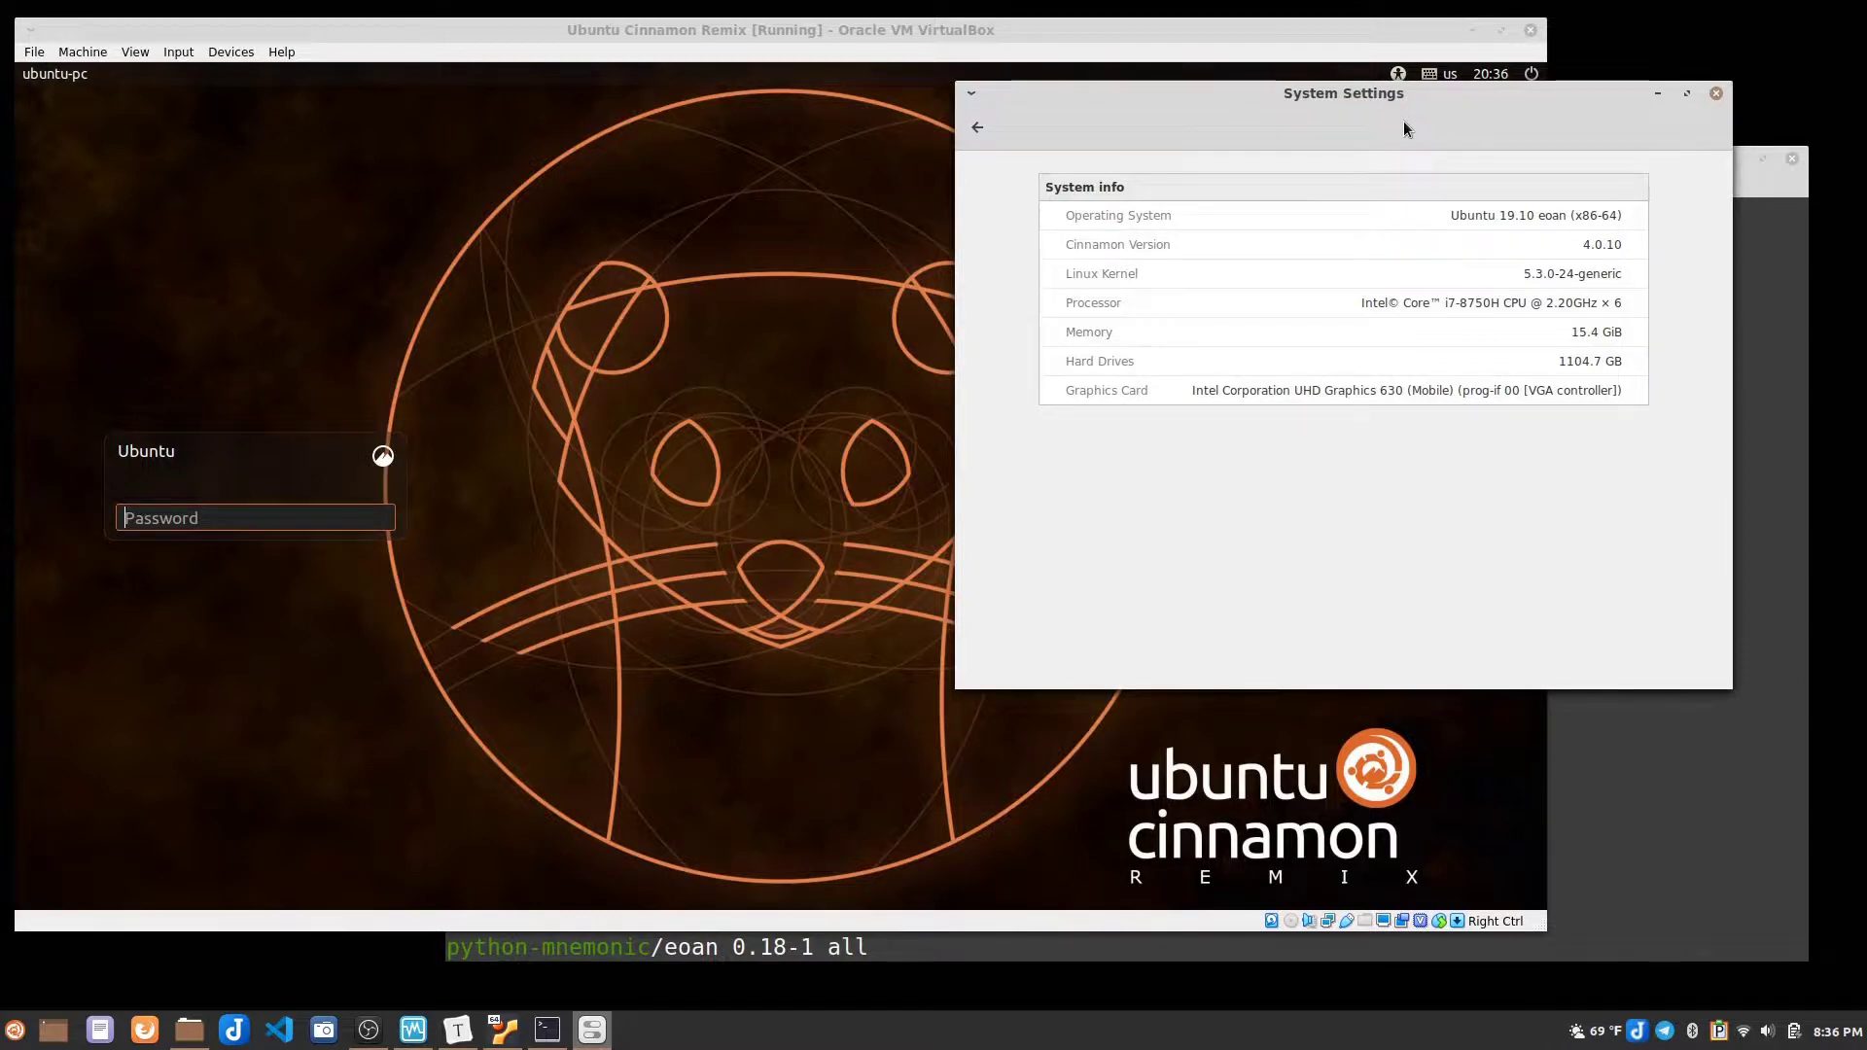
{"action": "left_click", "coordinate": [985, 132]}
{"action": "left_click", "coordinate": [1613, 362]}
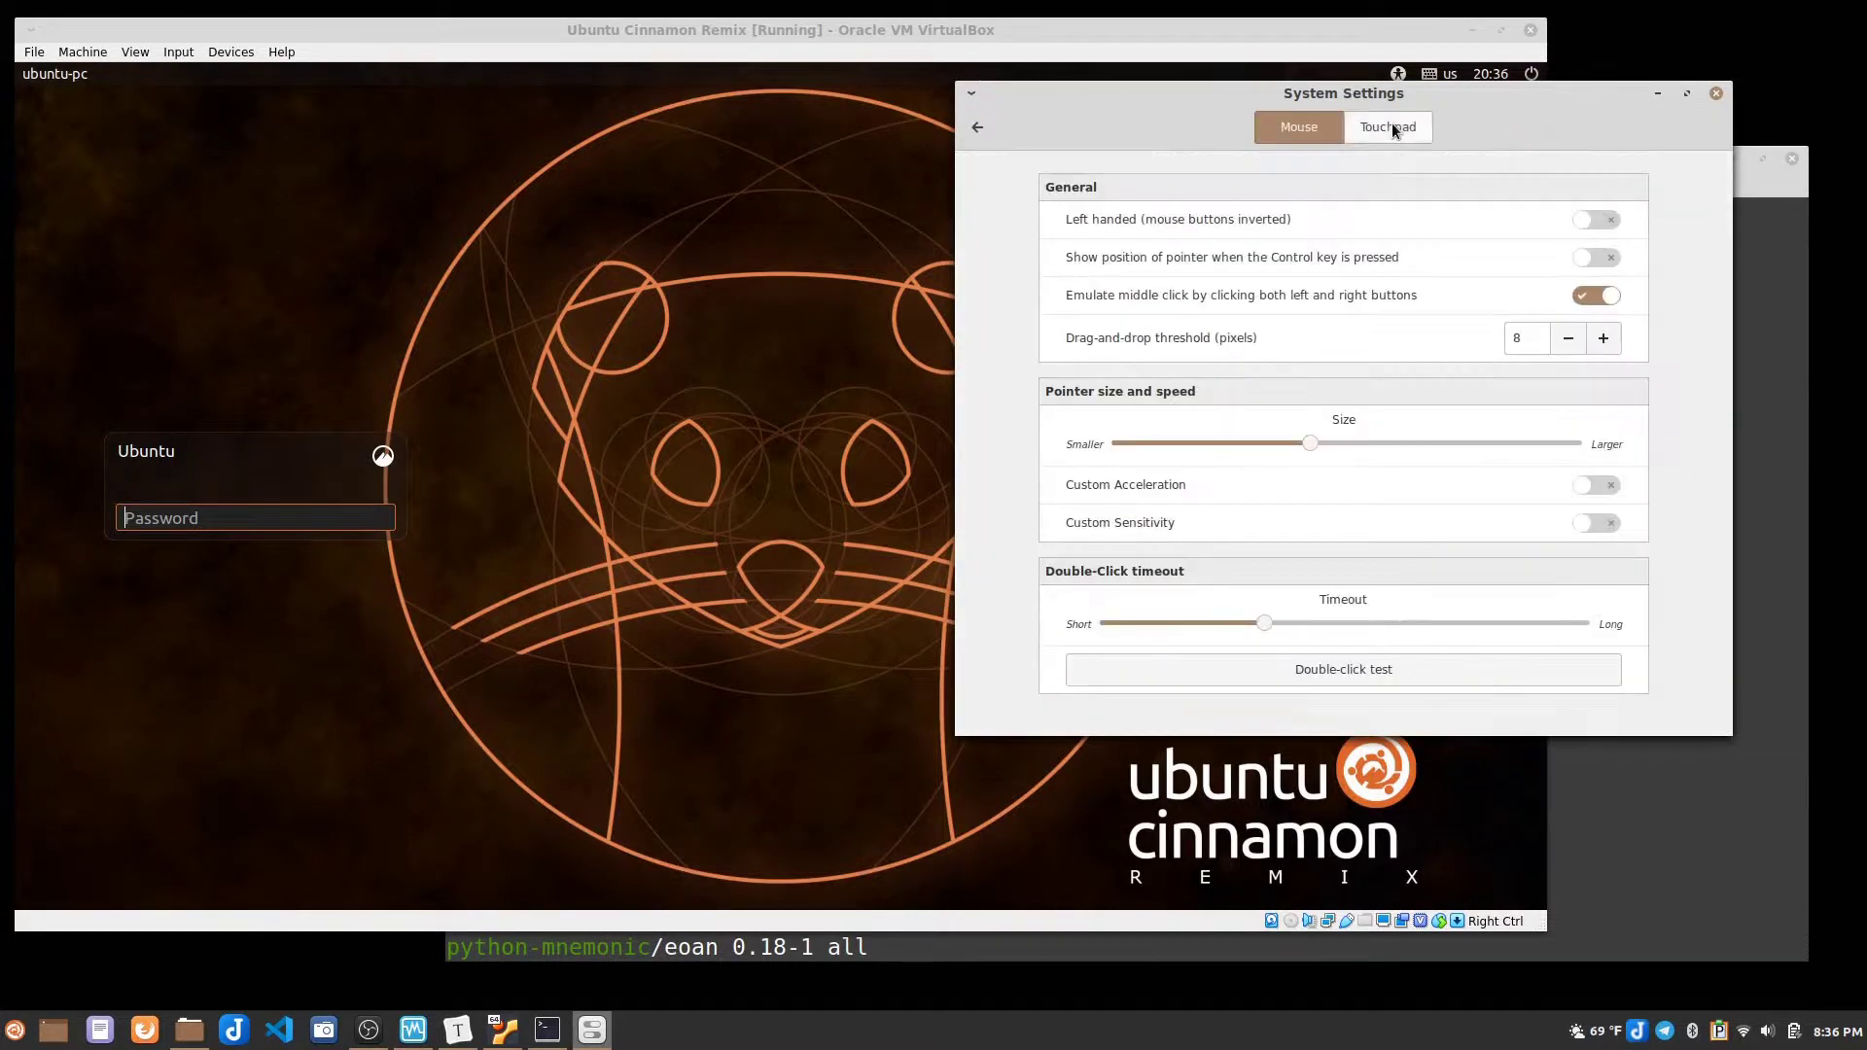
{"action": "left_click", "coordinate": [1392, 130]}
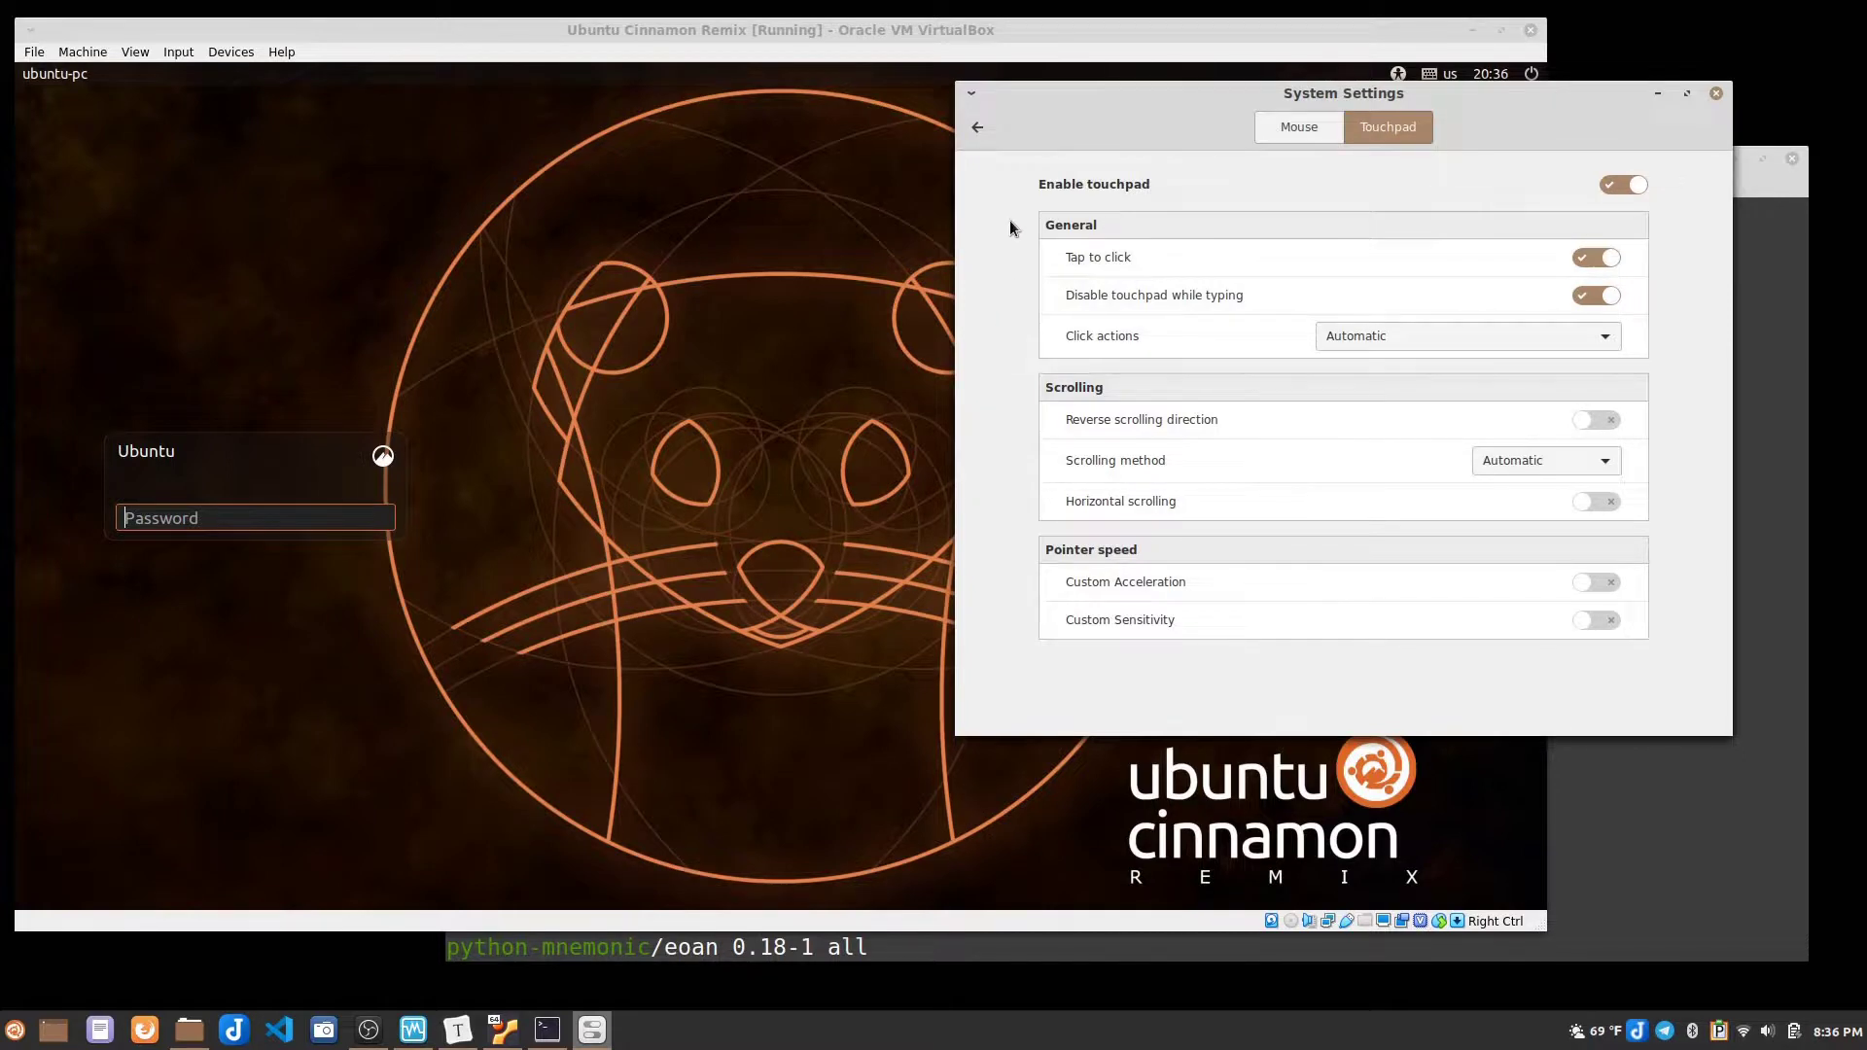
{"action": "left_click", "coordinate": [978, 128]}
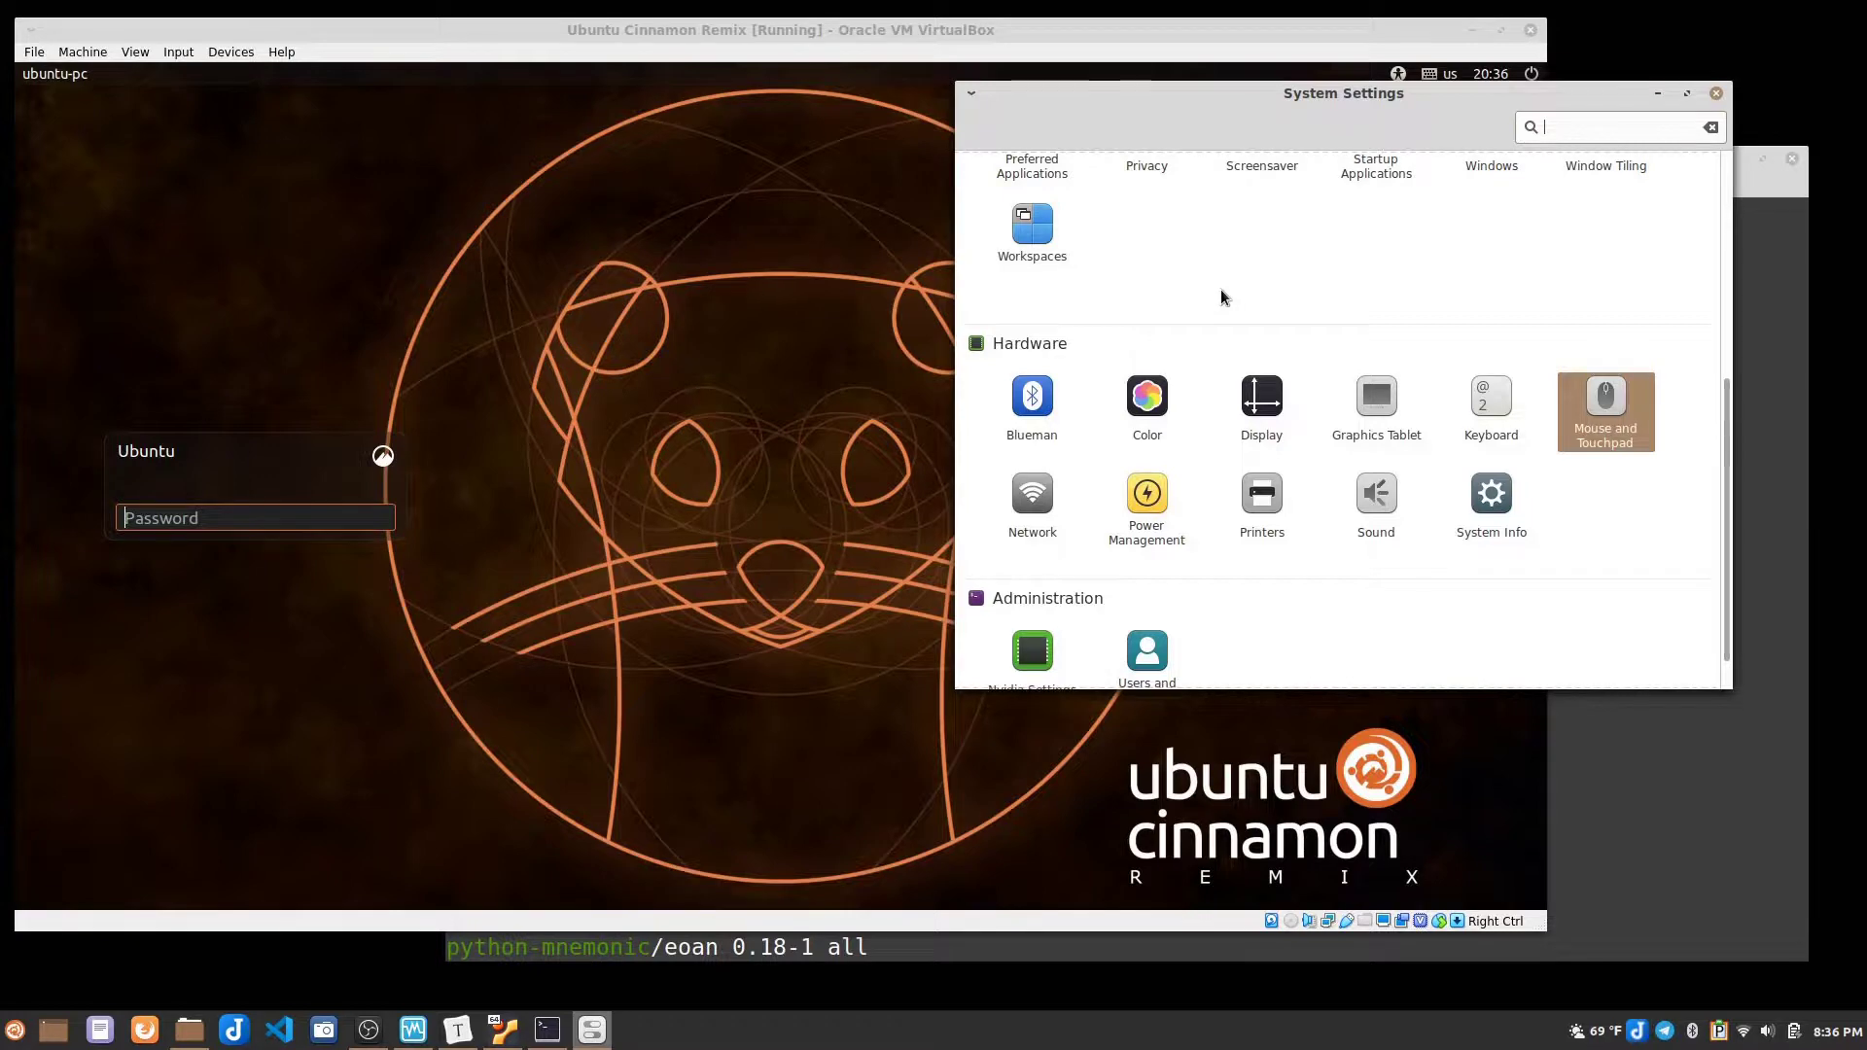
{"action": "left_click", "coordinate": [854, 39]}
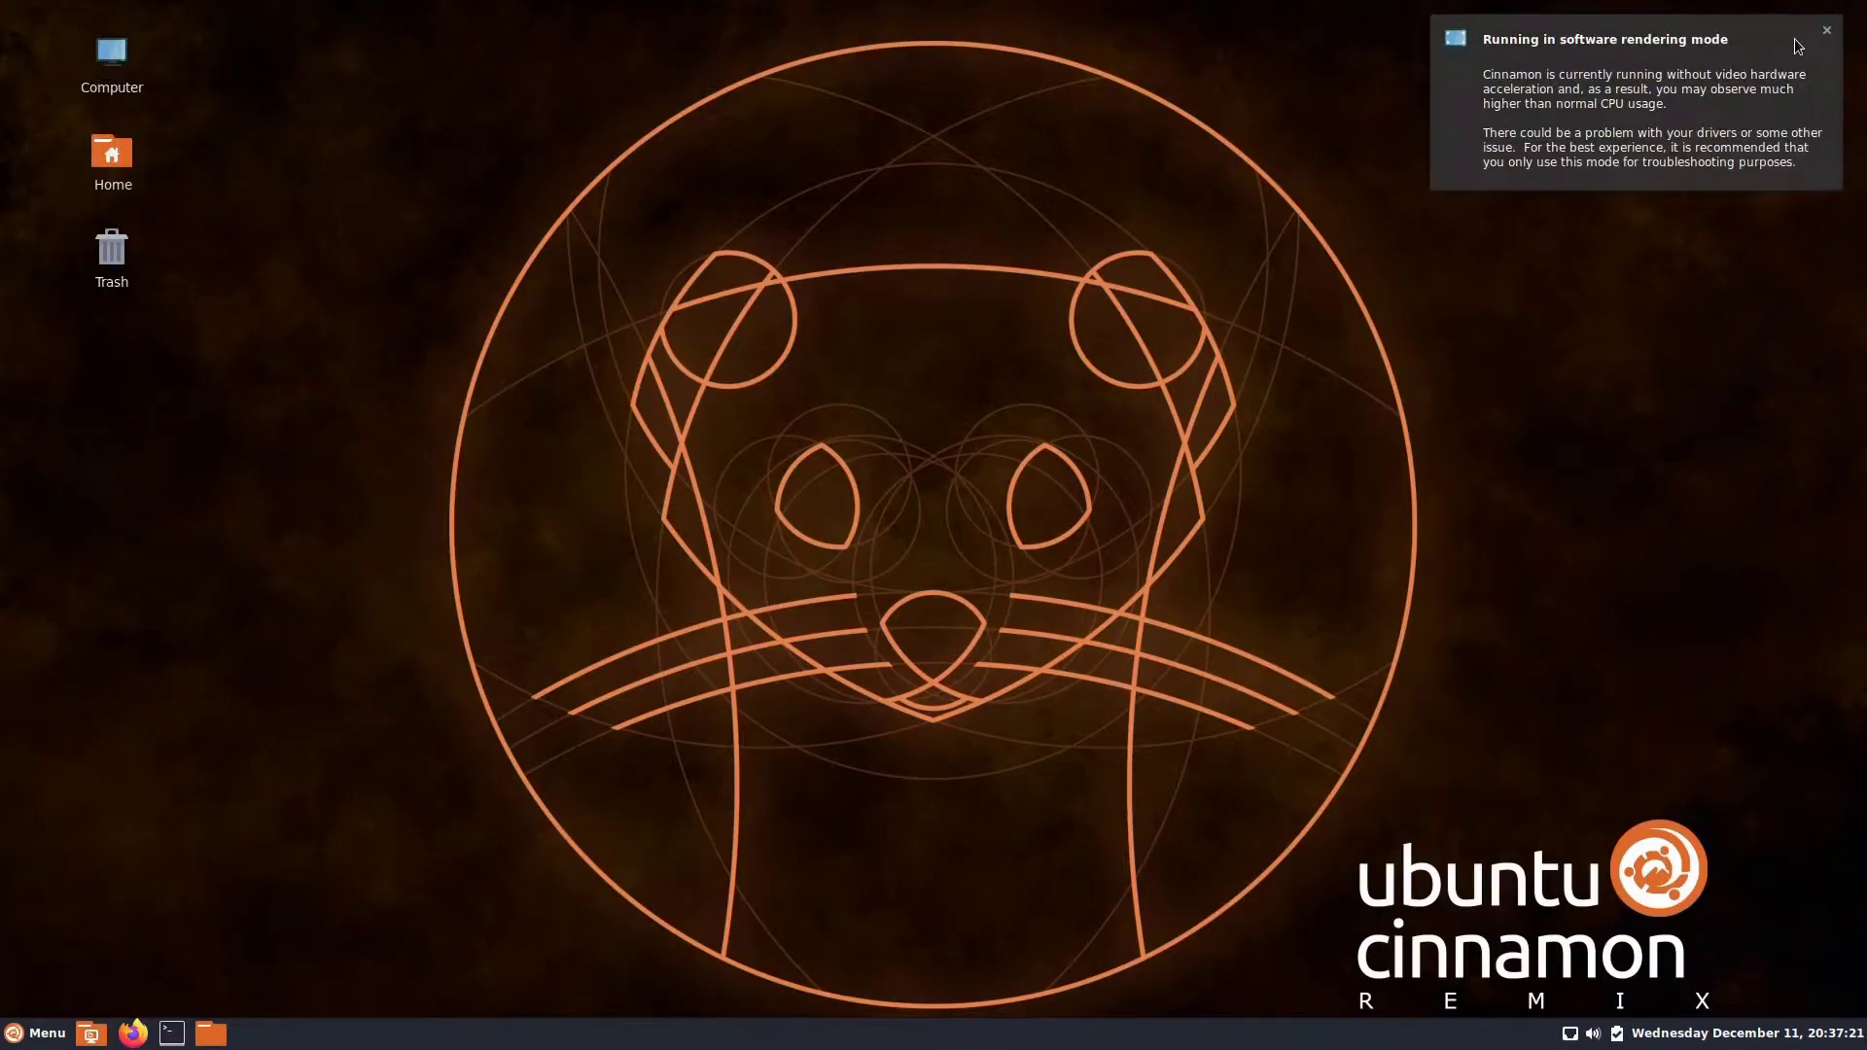
Dismiss the software-rendering notice, browse Accessories and Games, and open Photos from Graphics.
{"action": "left_click", "coordinate": [1826, 30]}
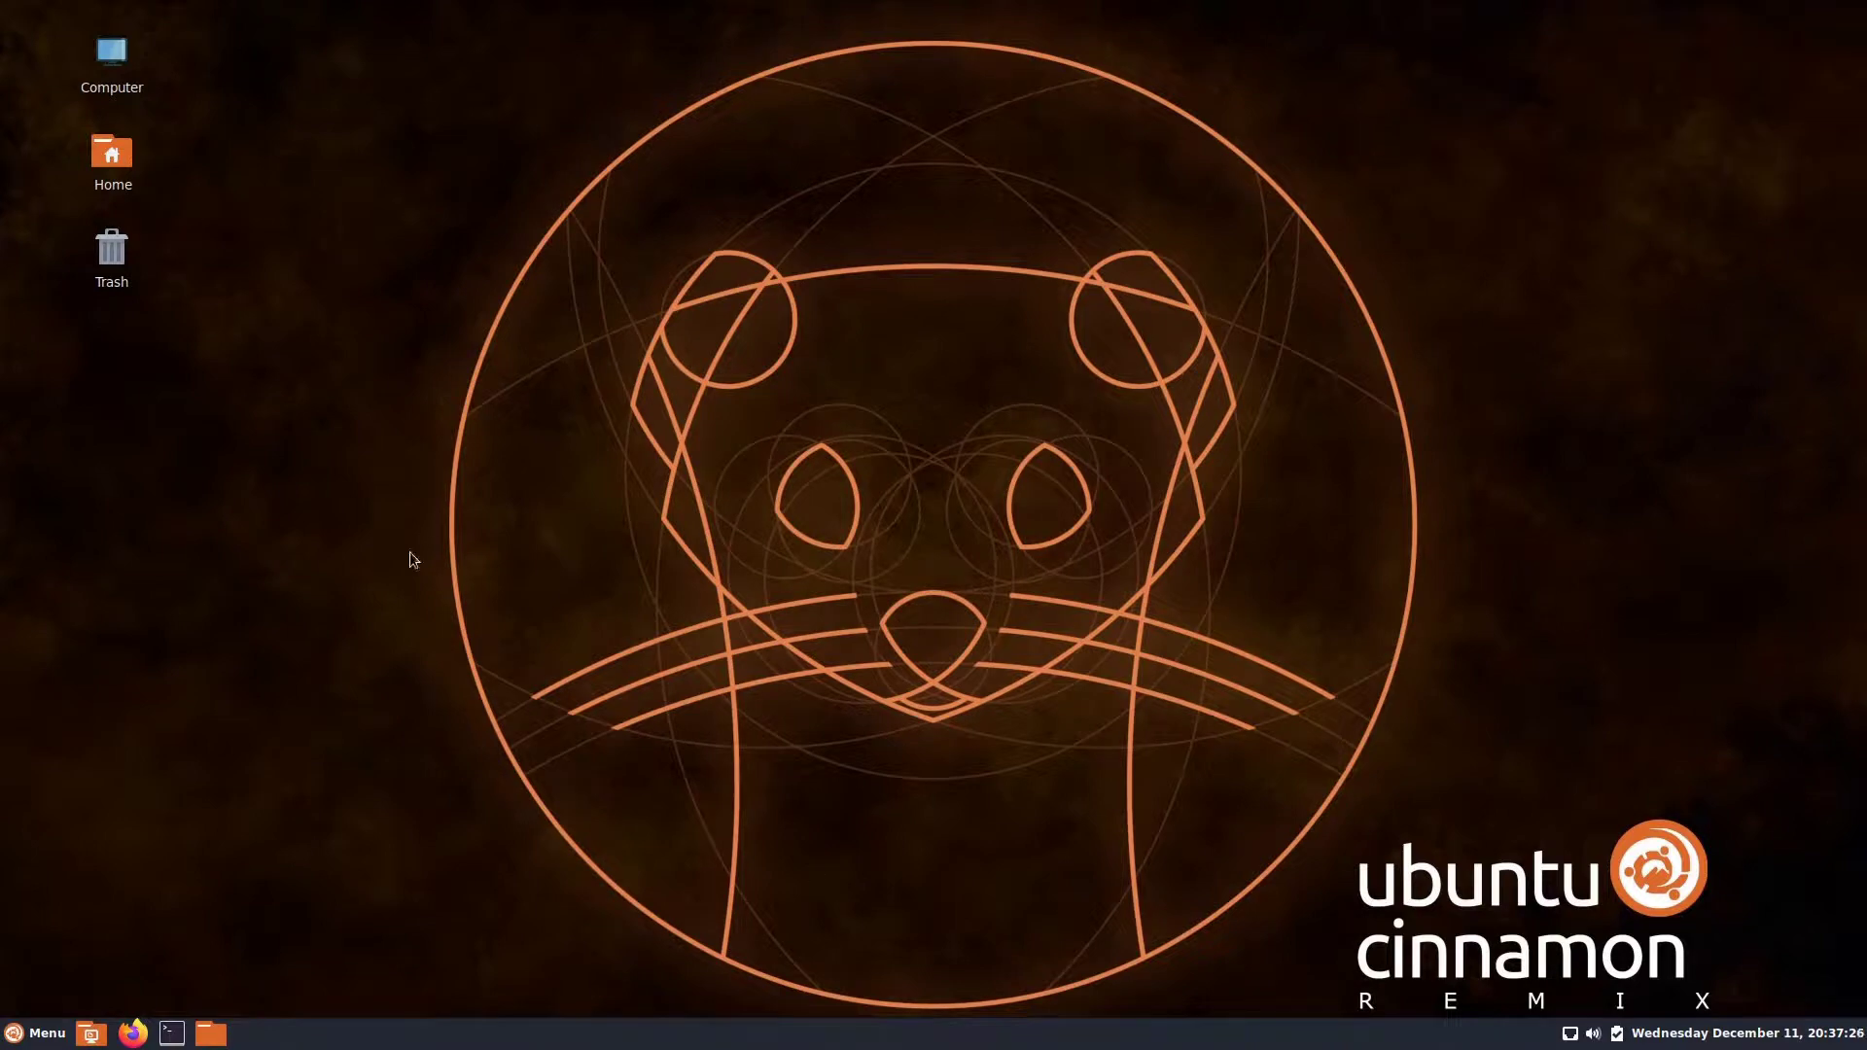
{"action": "left_click", "coordinate": [4, 1037]}
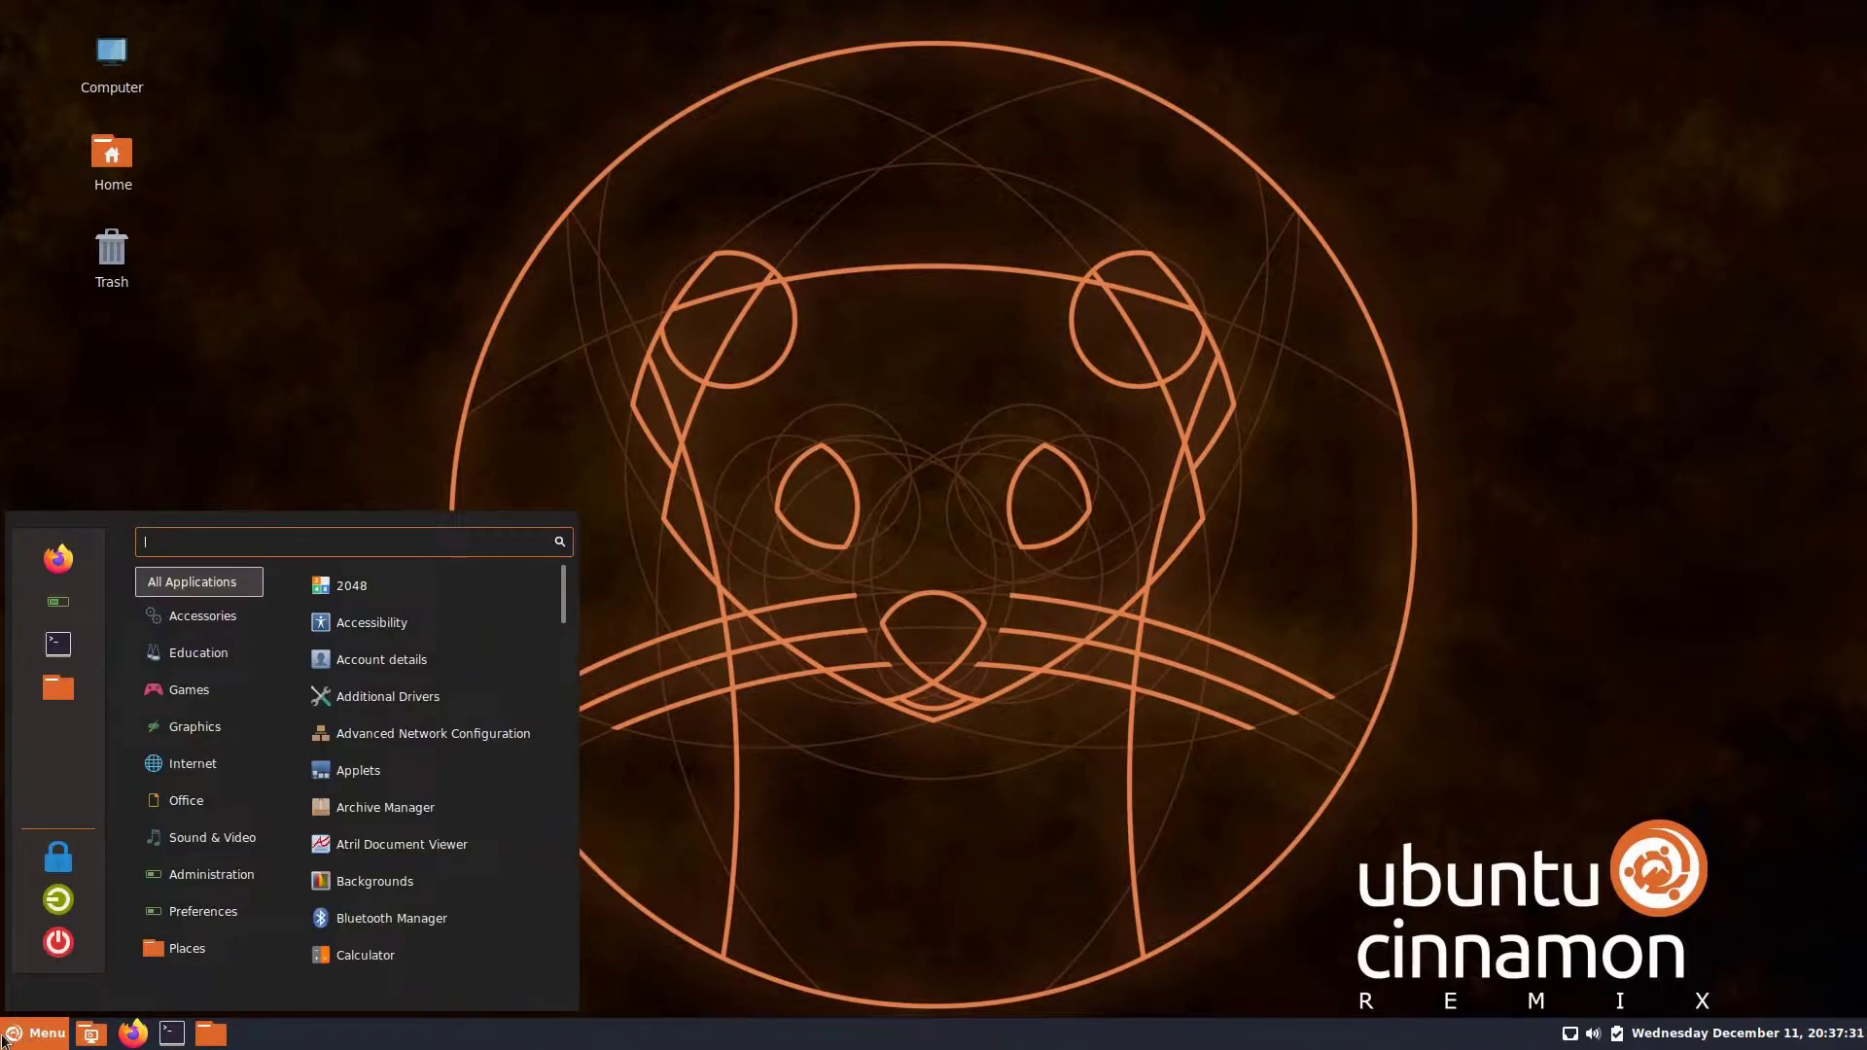
{"action": "mouse_move", "coordinate": [212, 621]}
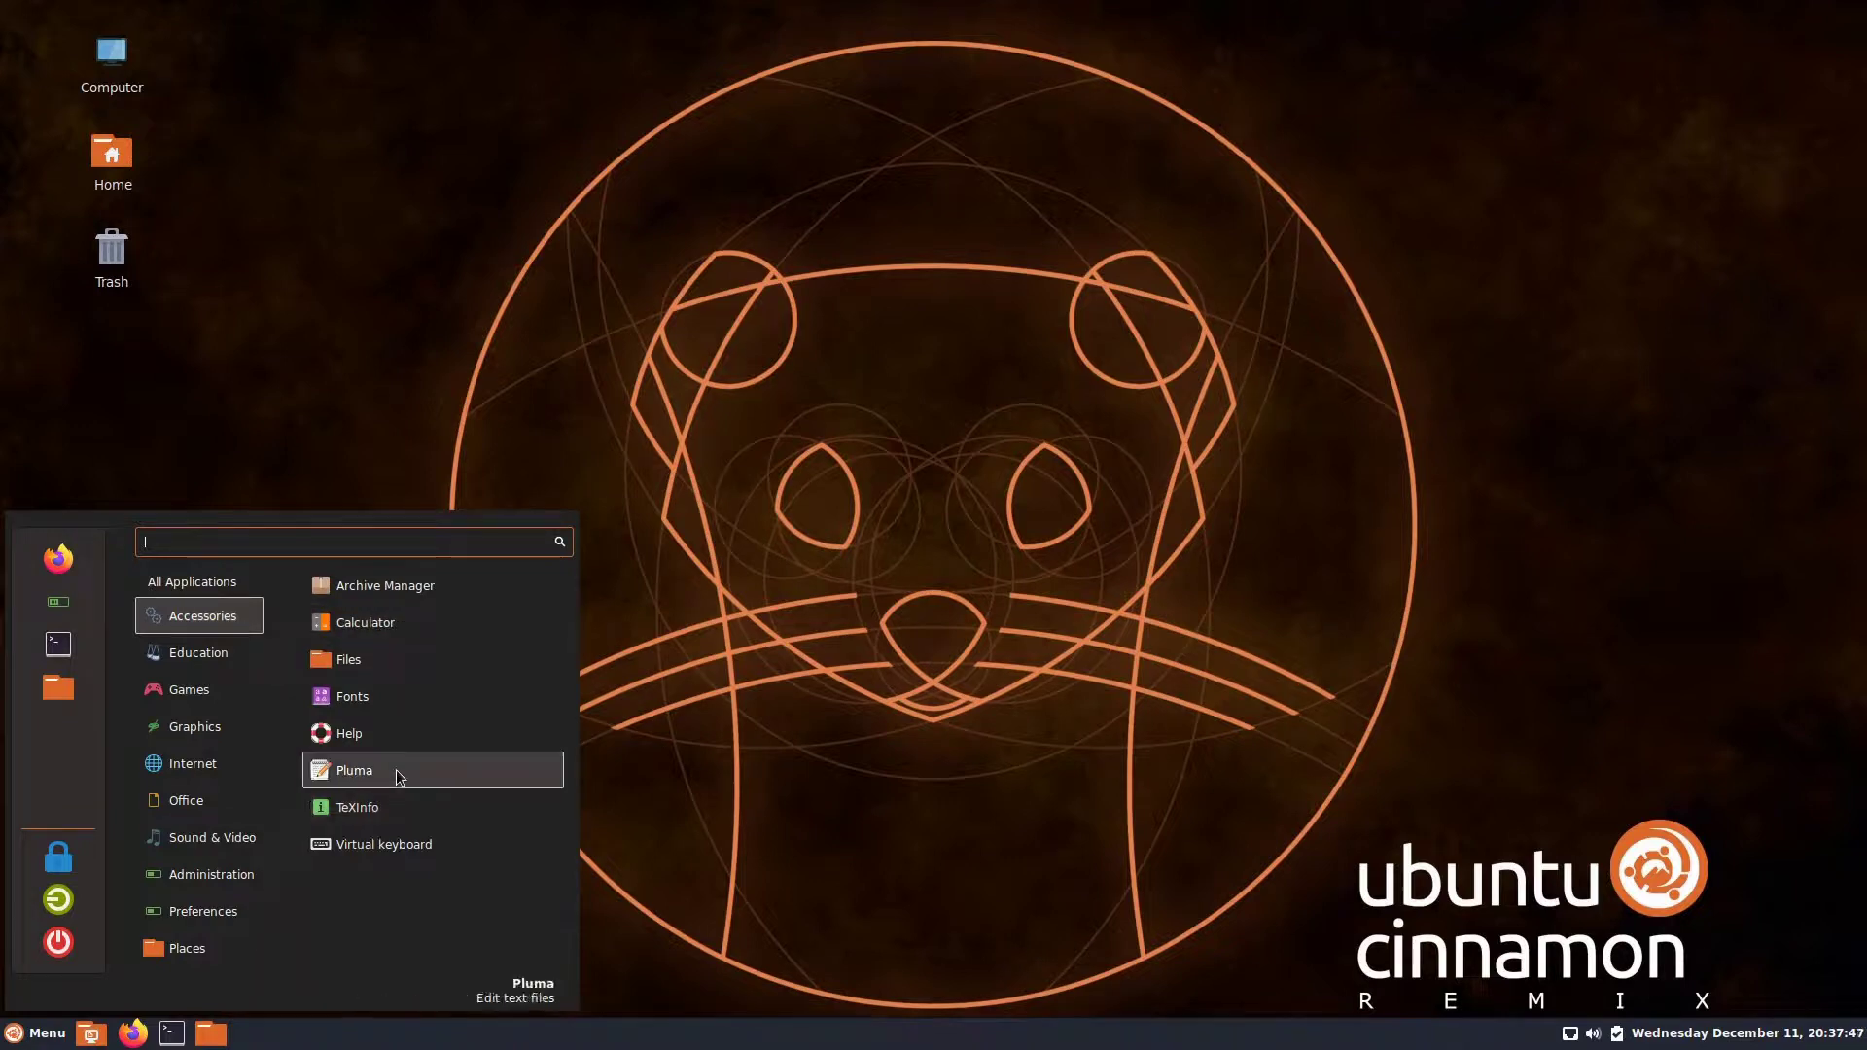
{"action": "mouse_move", "coordinate": [181, 663]}
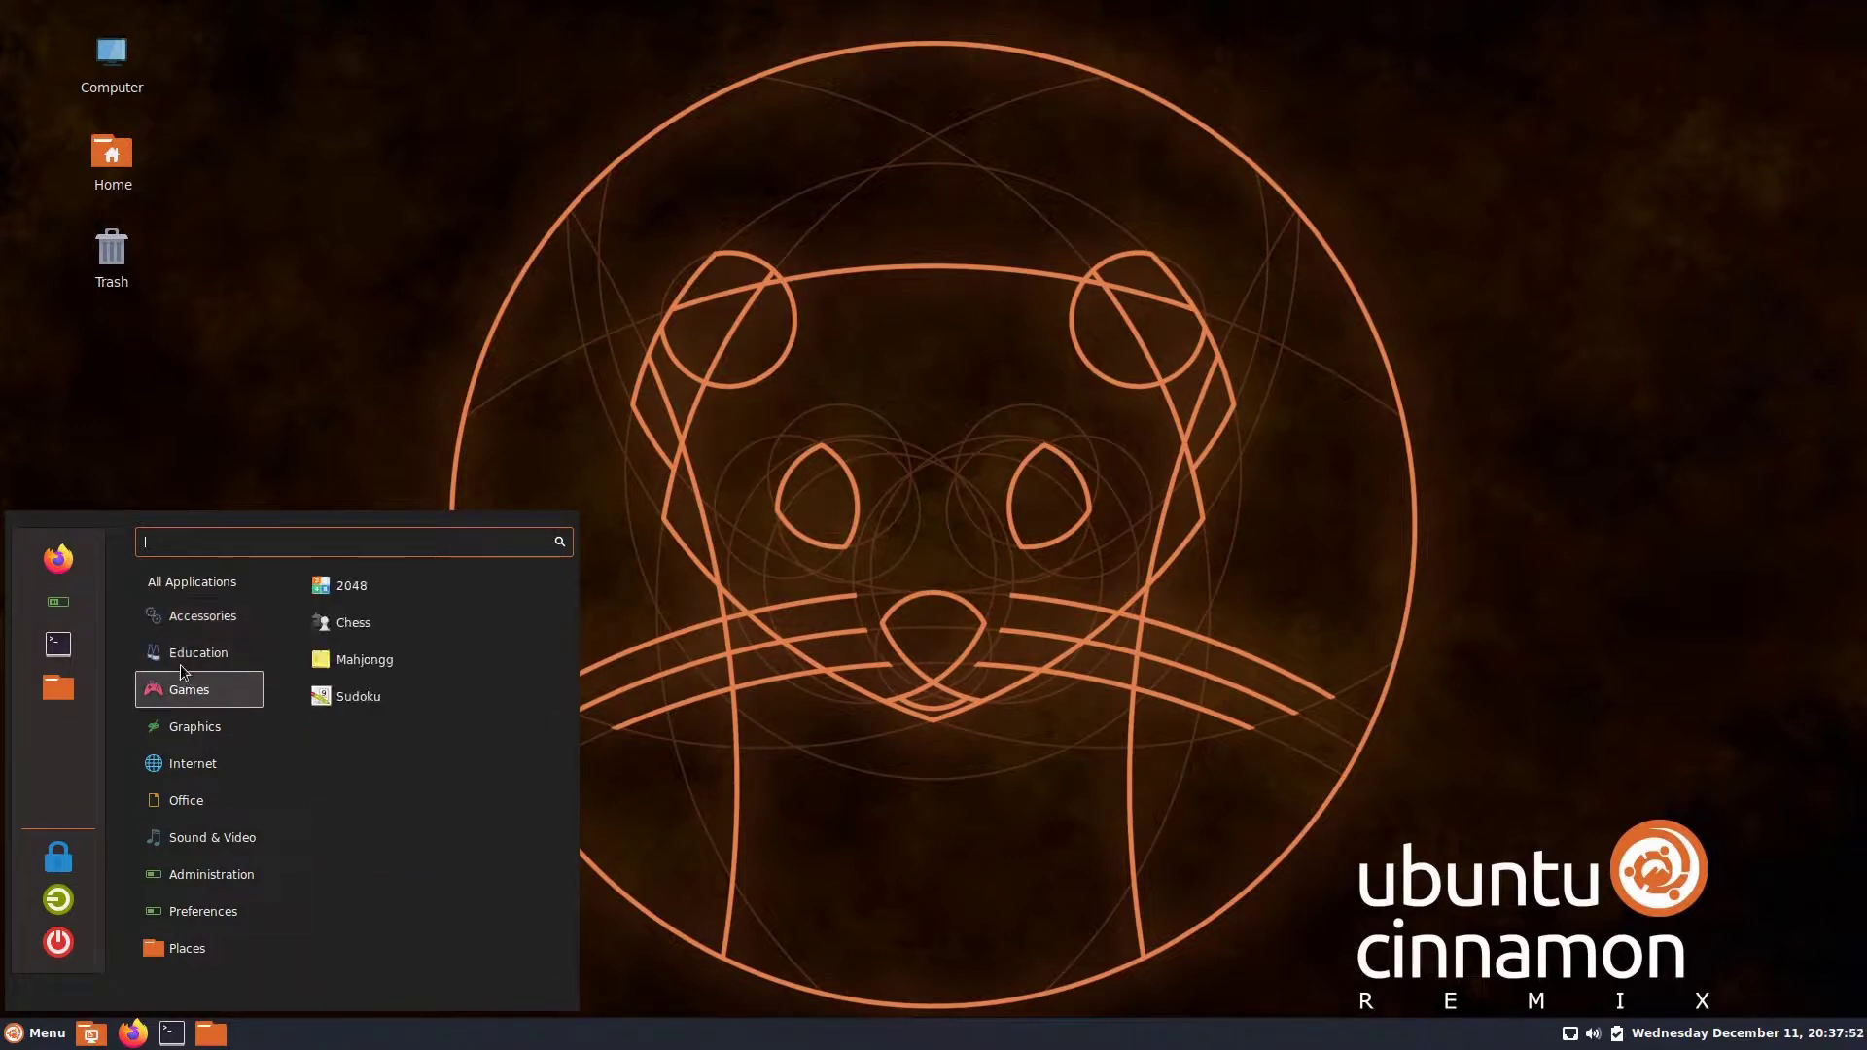
{"action": "mouse_move", "coordinate": [179, 732]}
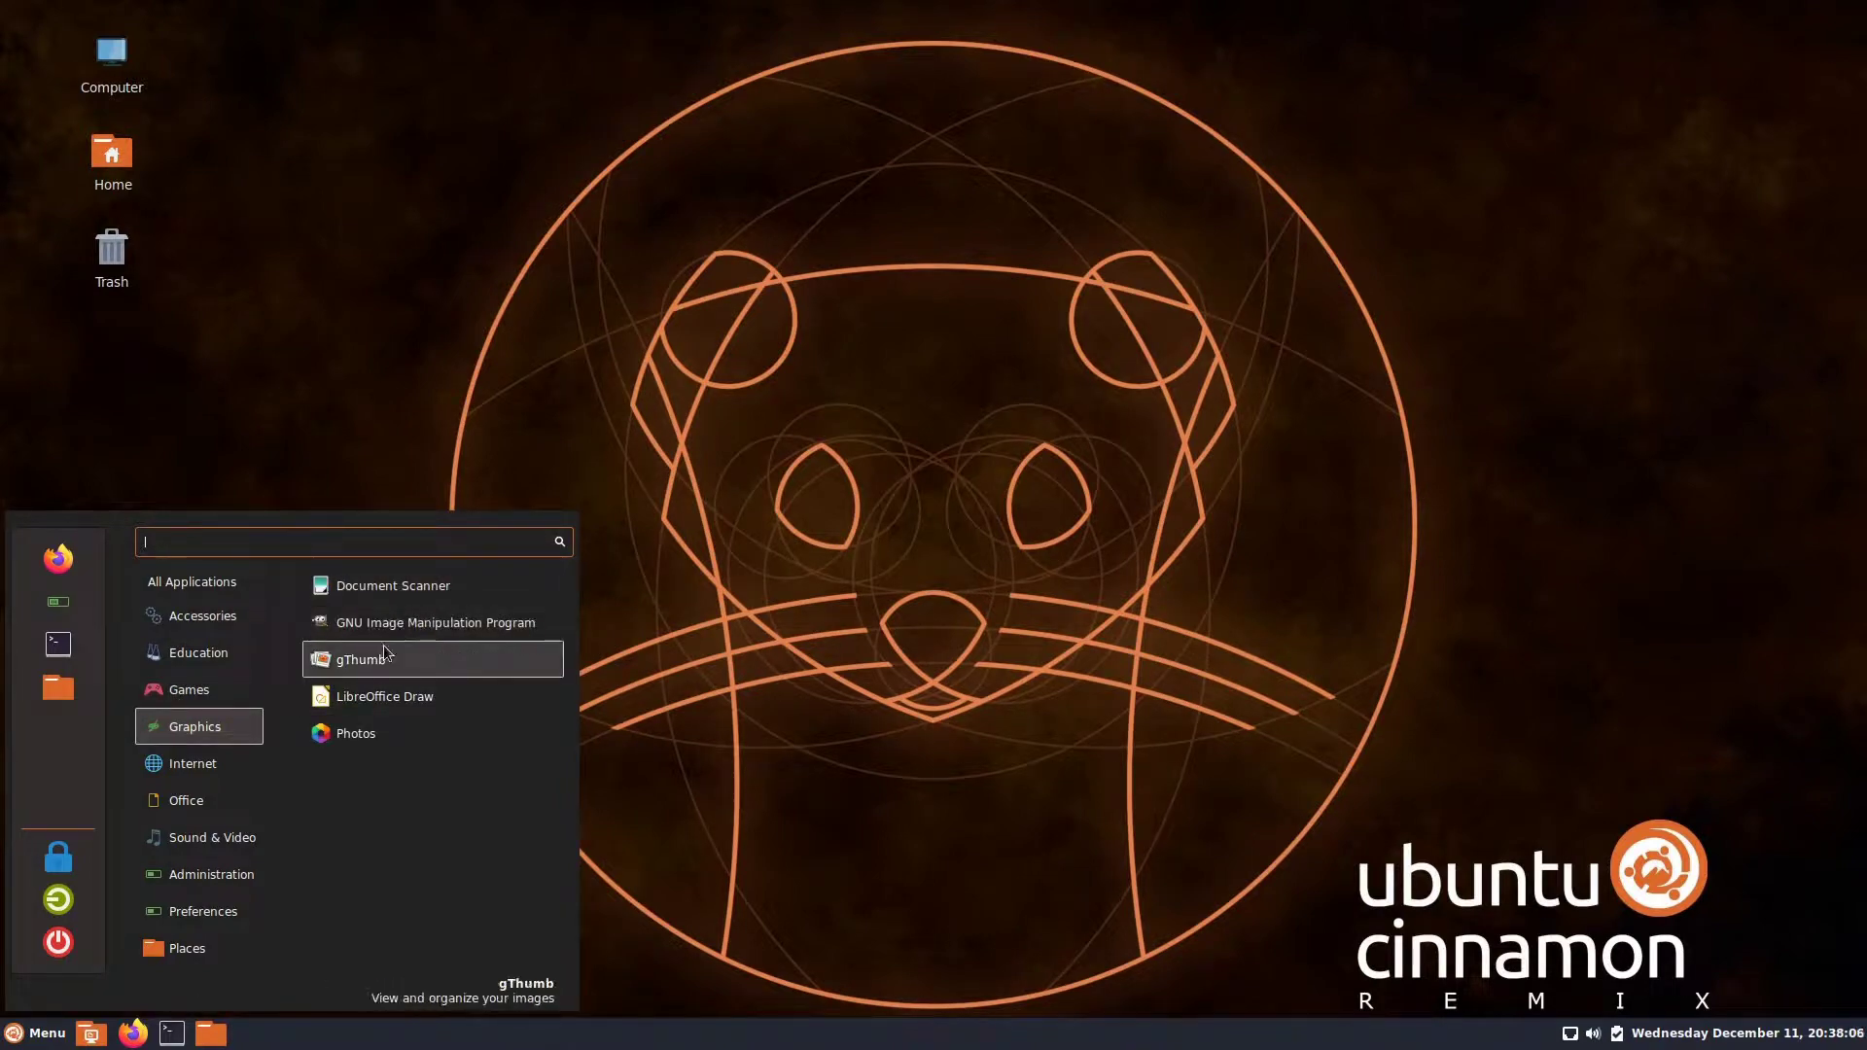
{"action": "left_click", "coordinate": [358, 734]}
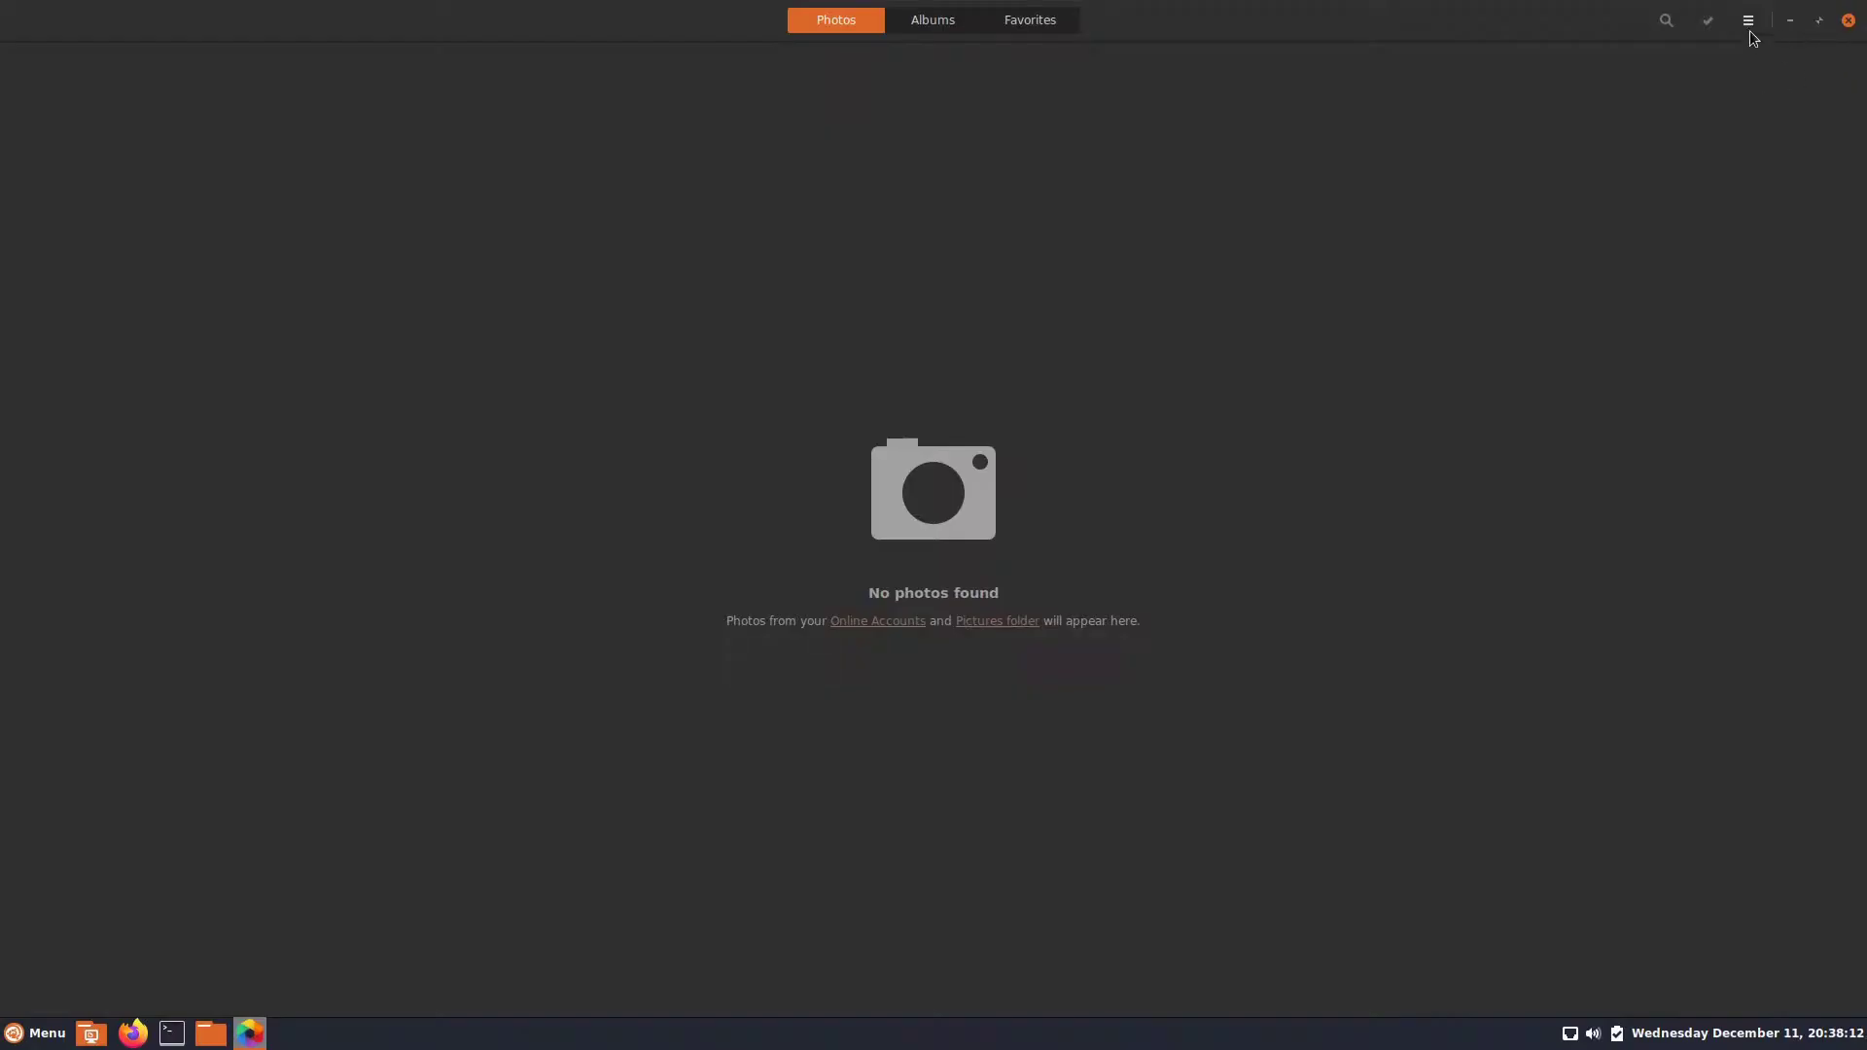
{"action": "left_click", "coordinate": [1750, 27]}
Browse the Internet, Office, Sound & Video and Places categories, then close the menu.
{"action": "mouse_move", "coordinate": [179, 758]}
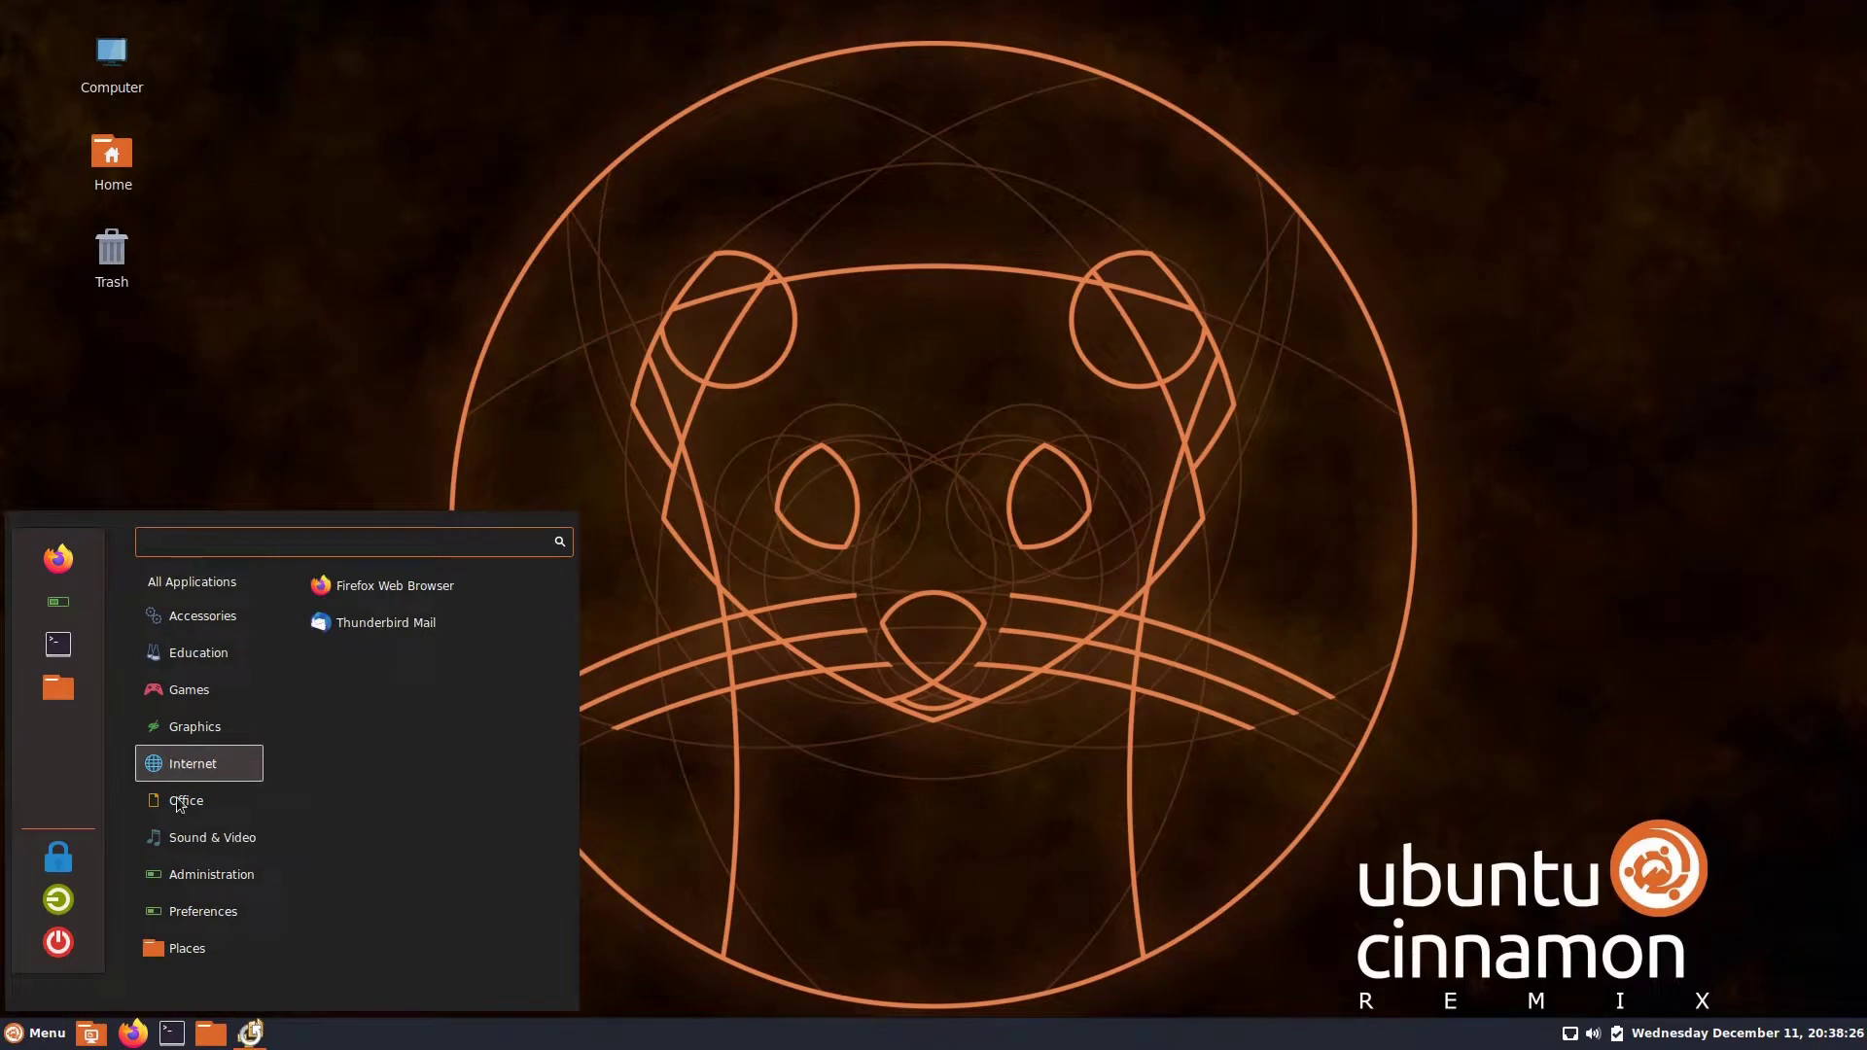
{"action": "mouse_move", "coordinate": [177, 798]}
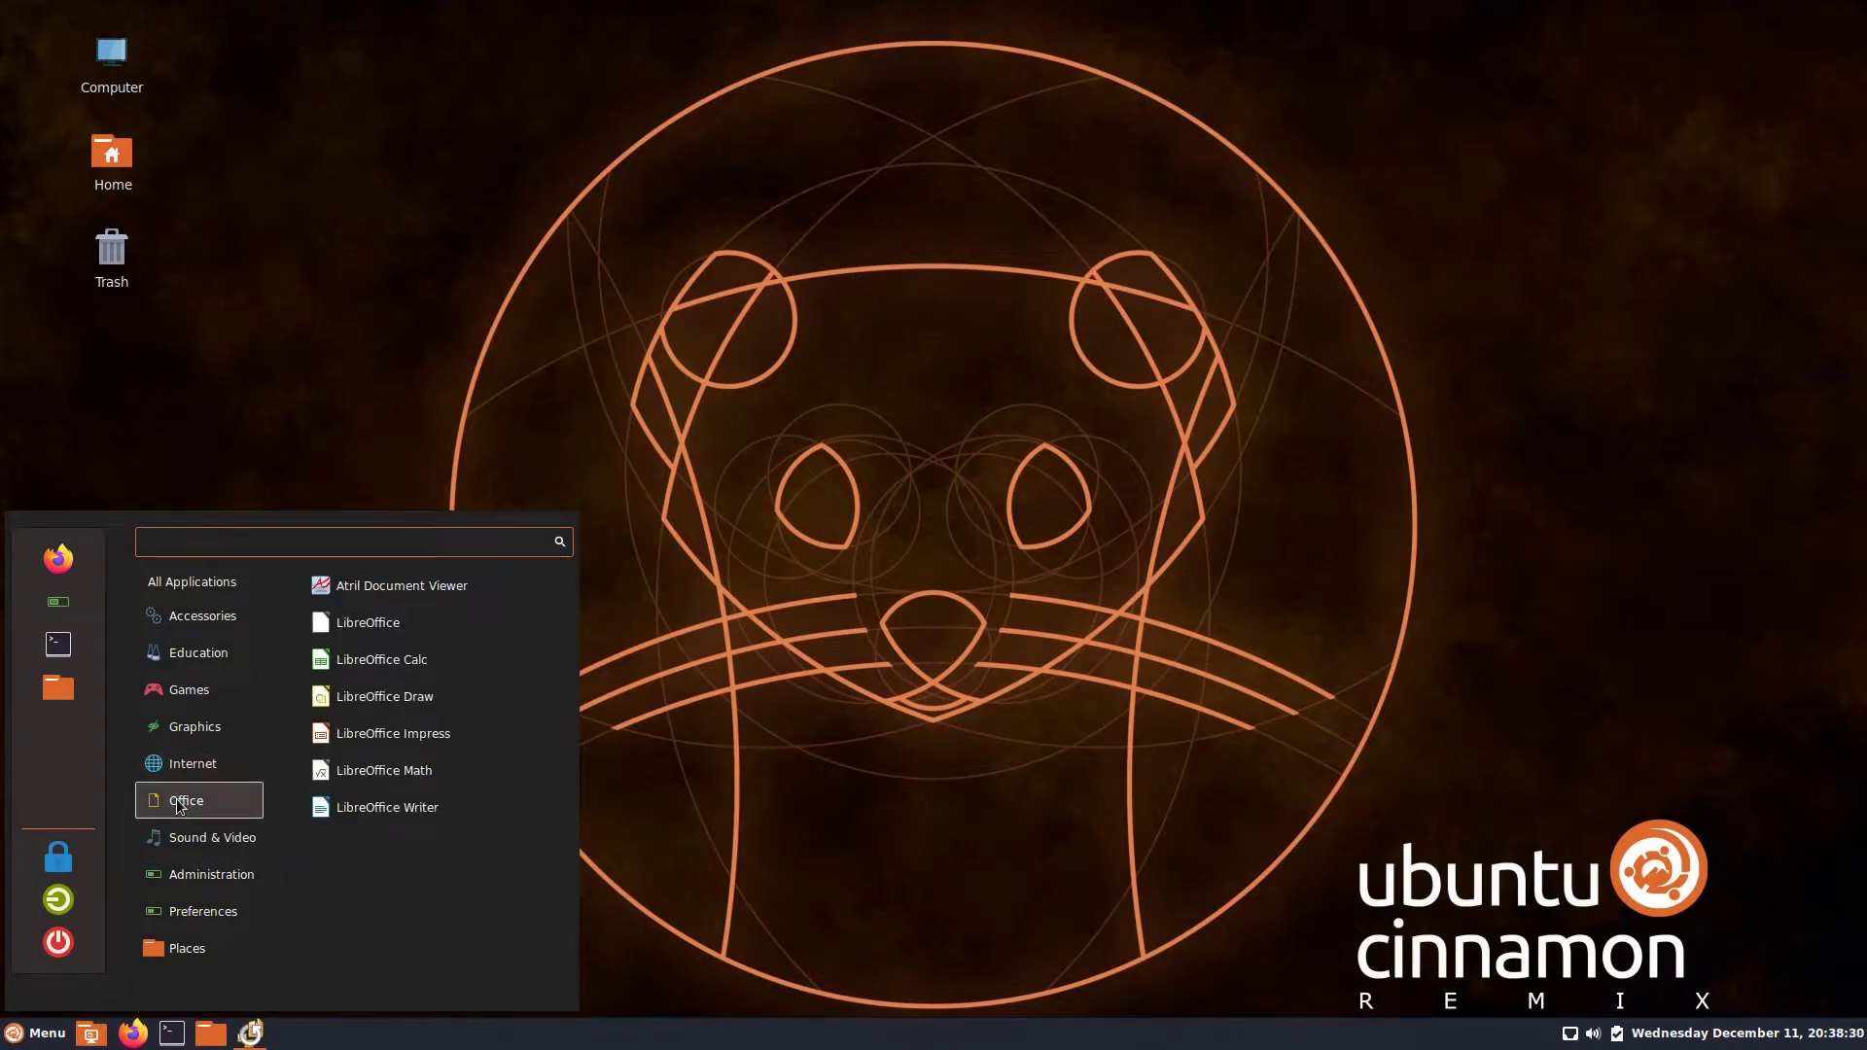
{"action": "mouse_move", "coordinate": [193, 844]}
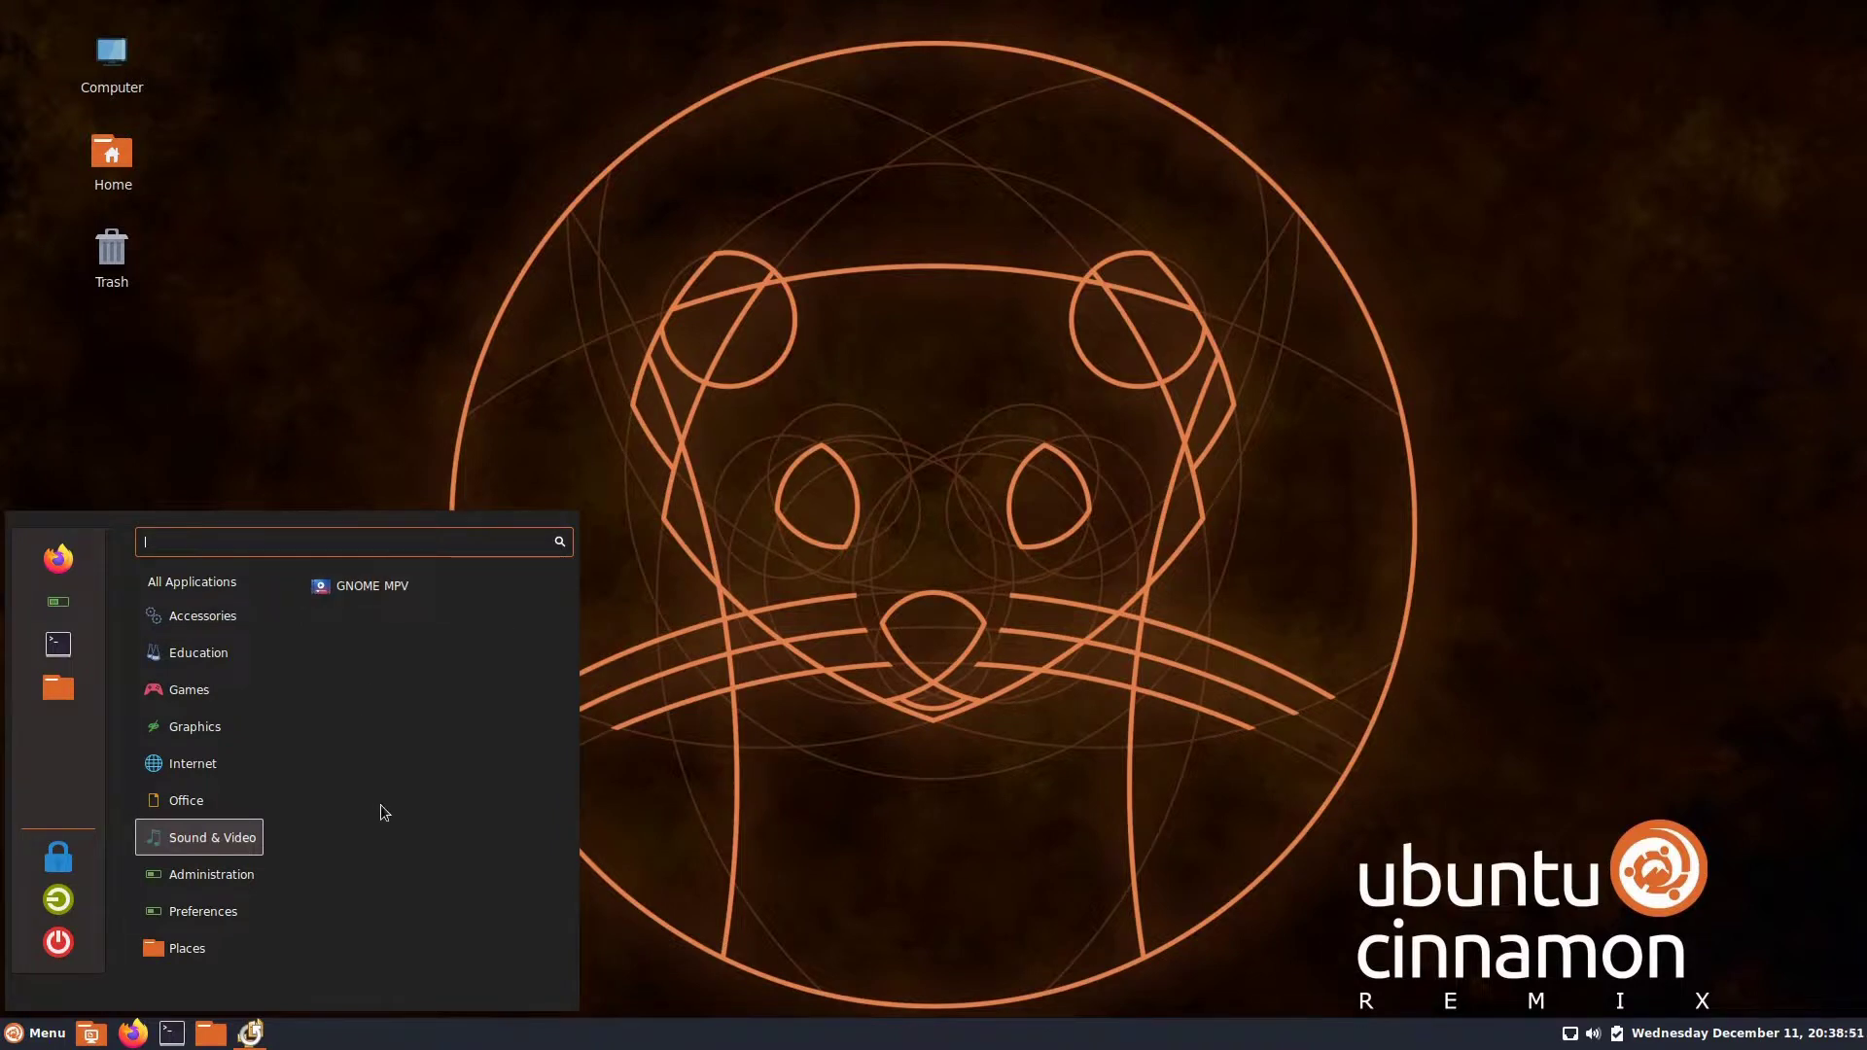
{"action": "mouse_move", "coordinate": [223, 877]}
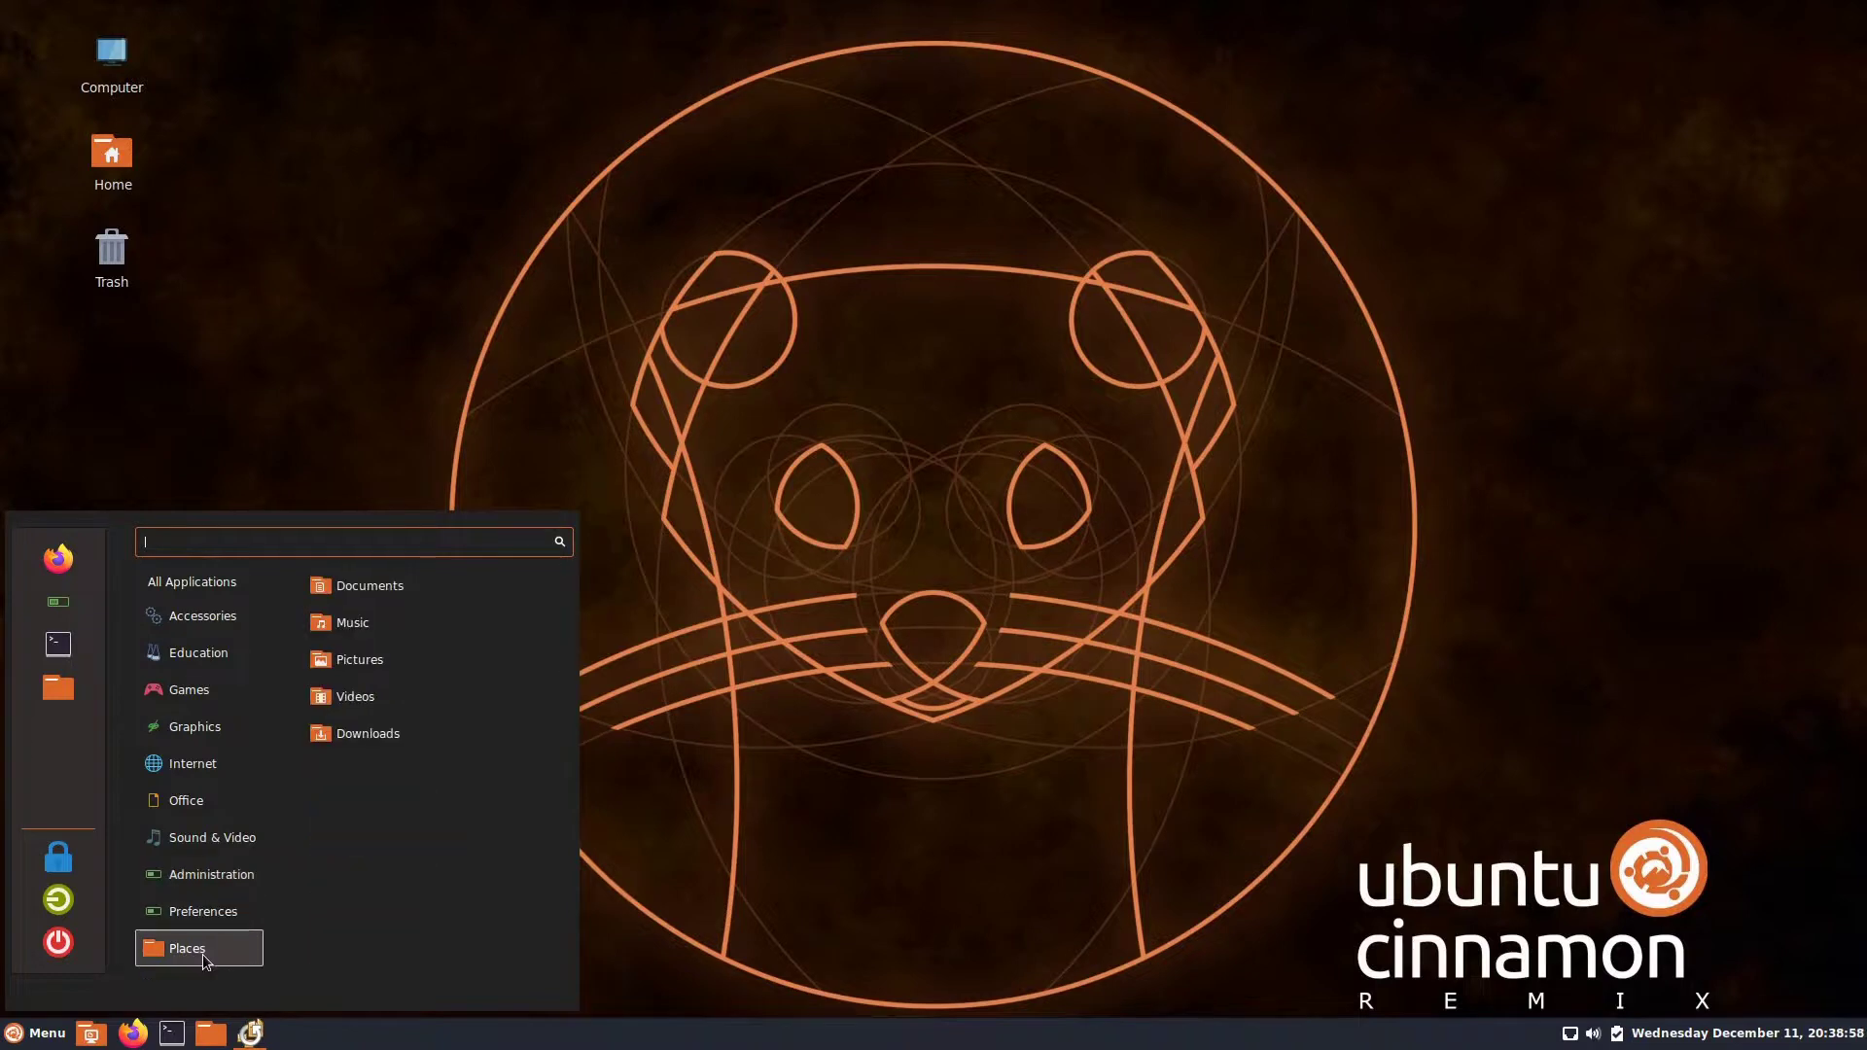
{"action": "mouse_move", "coordinate": [200, 581]}
{"action": "left_click", "coordinate": [448, 437]}
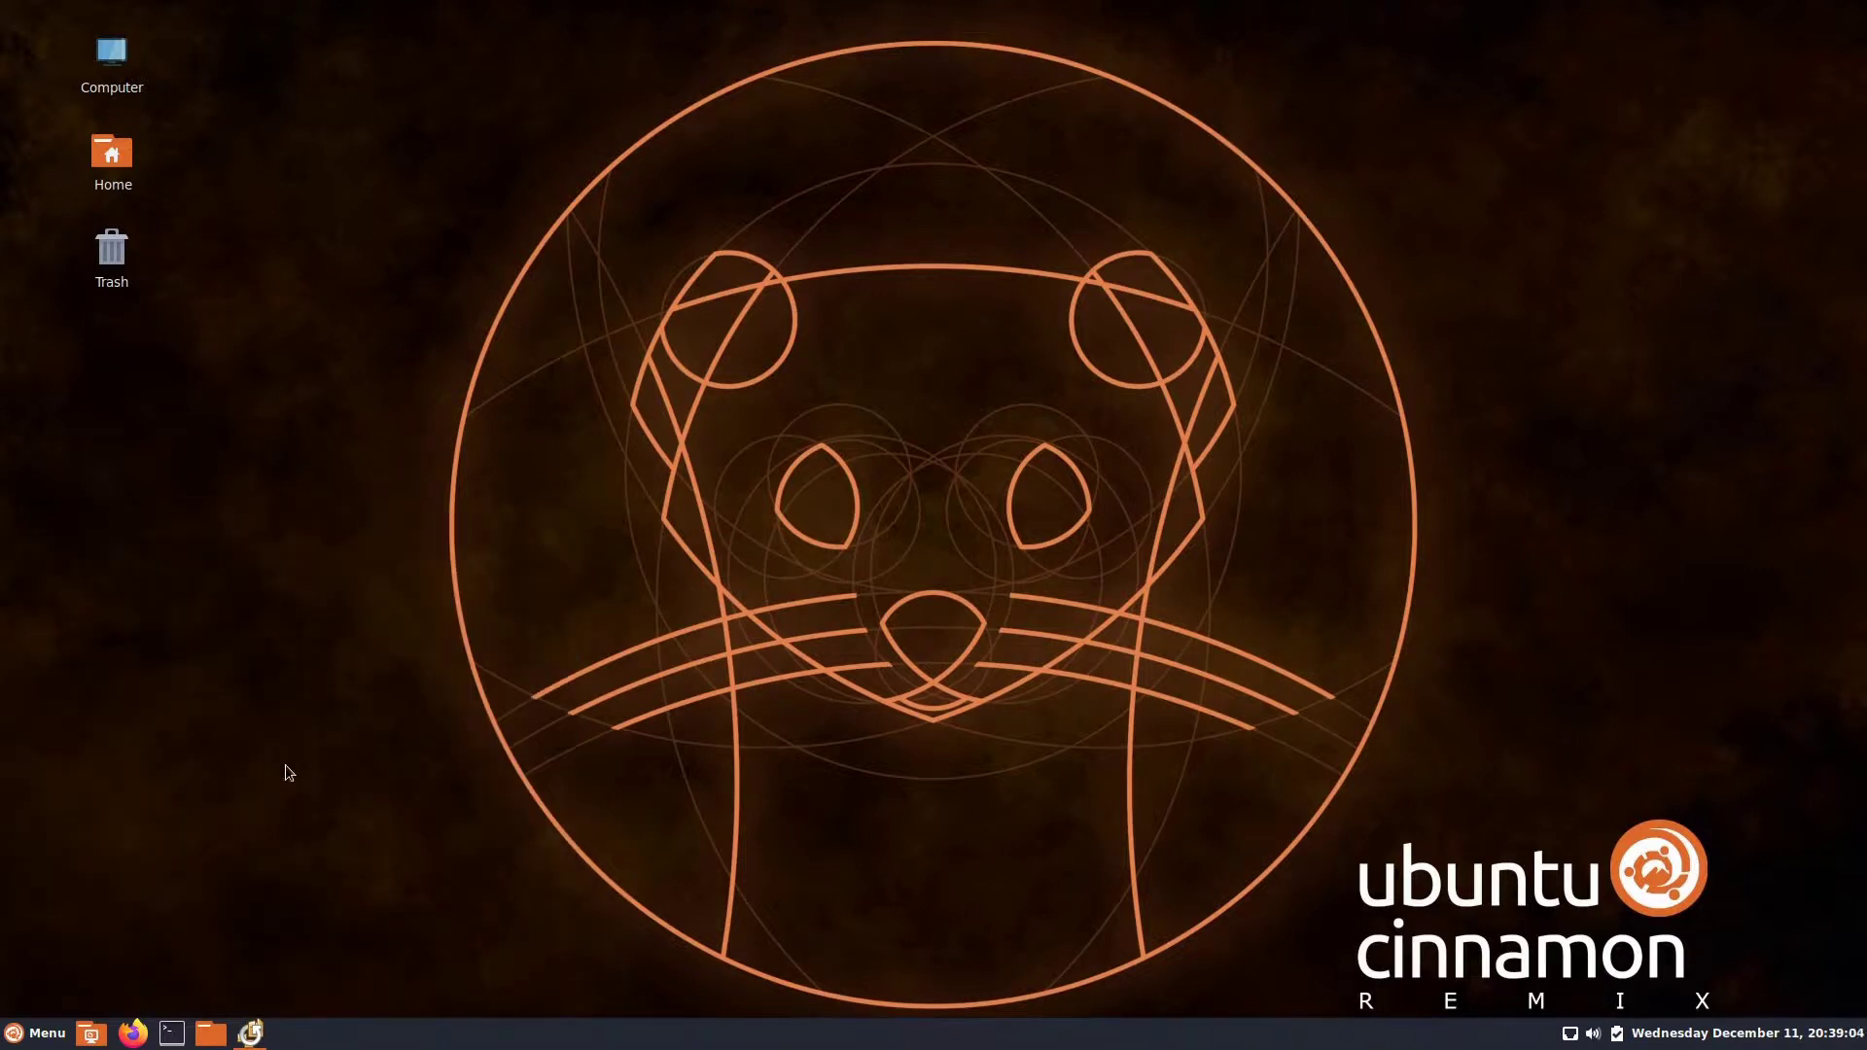
Review the 98.7 MB Ubuntu 19.10 update offer from the taskbar, then close Software Updater without installing.
{"action": "left_click", "coordinate": [253, 1035]}
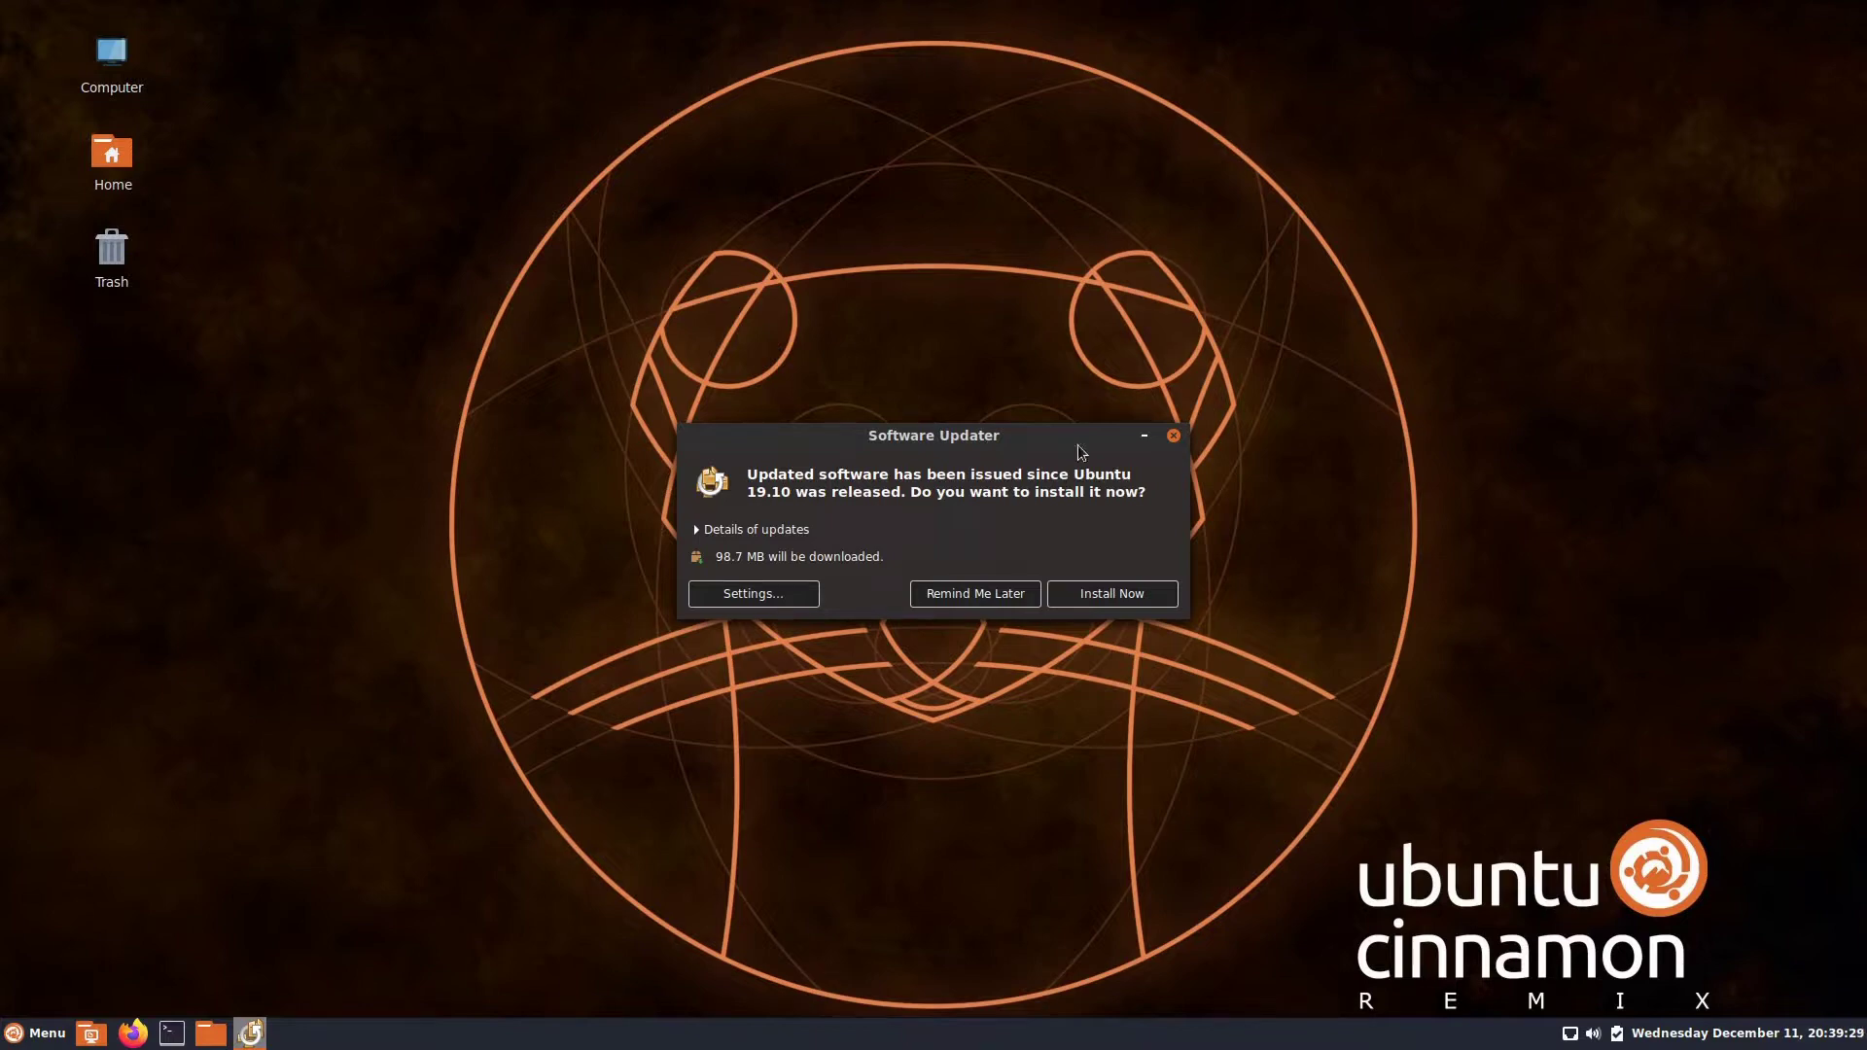
{"action": "left_click", "coordinate": [1173, 436]}
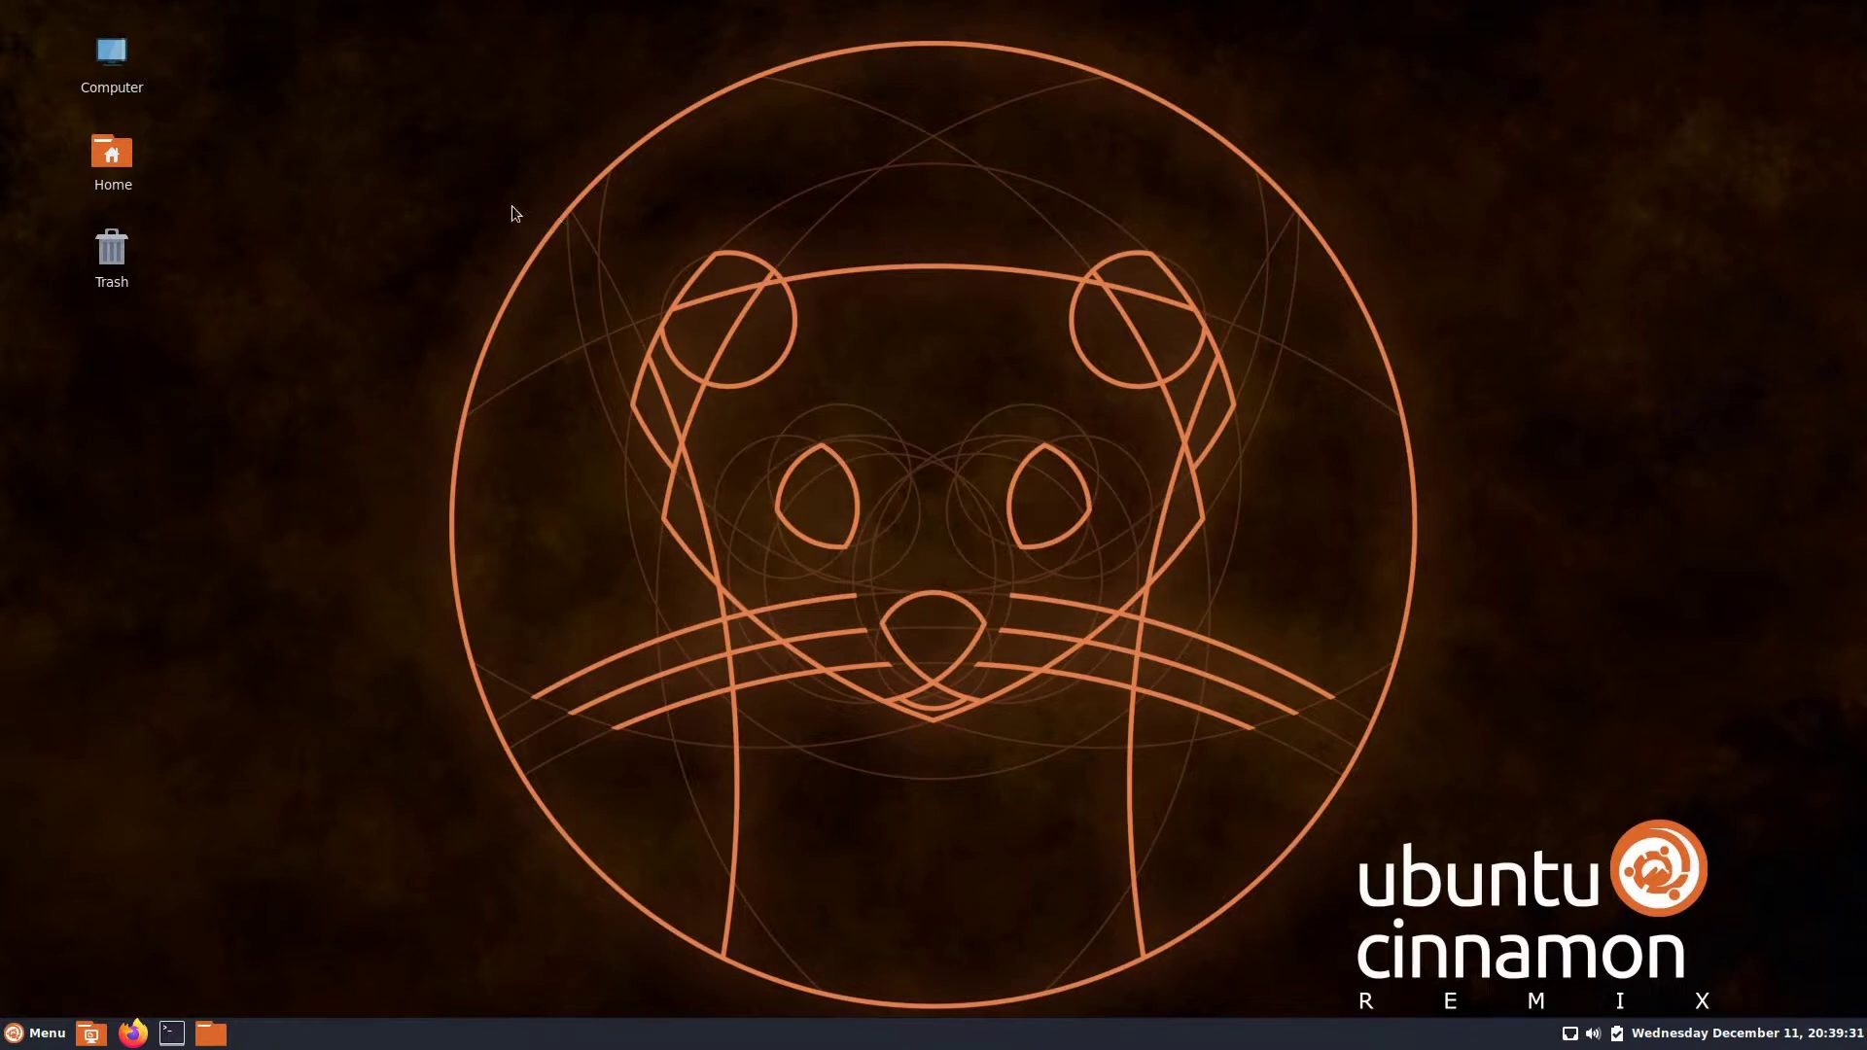